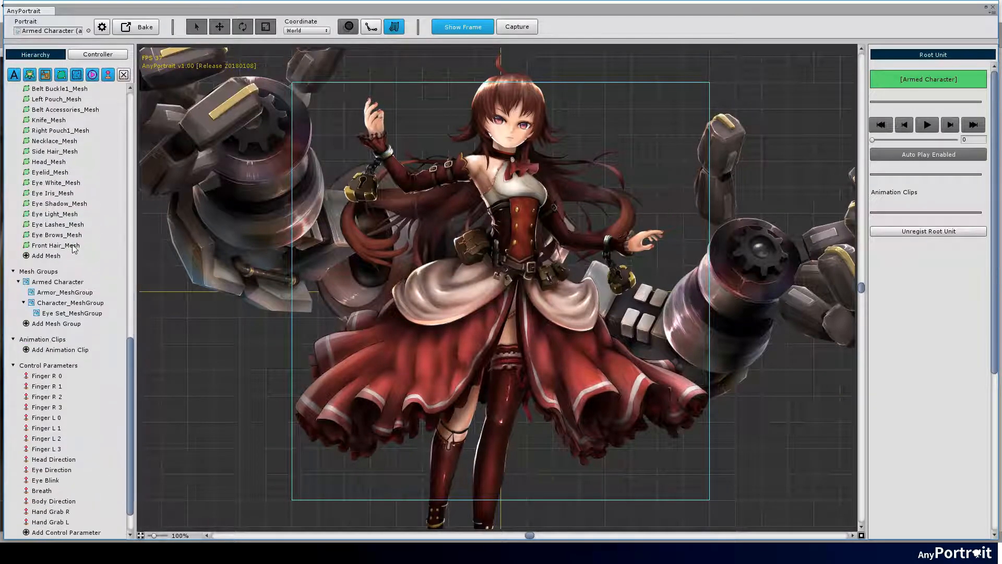
- Create an animation clip named MainAnim and link it to the Armed Character mesh group
click(60, 75)
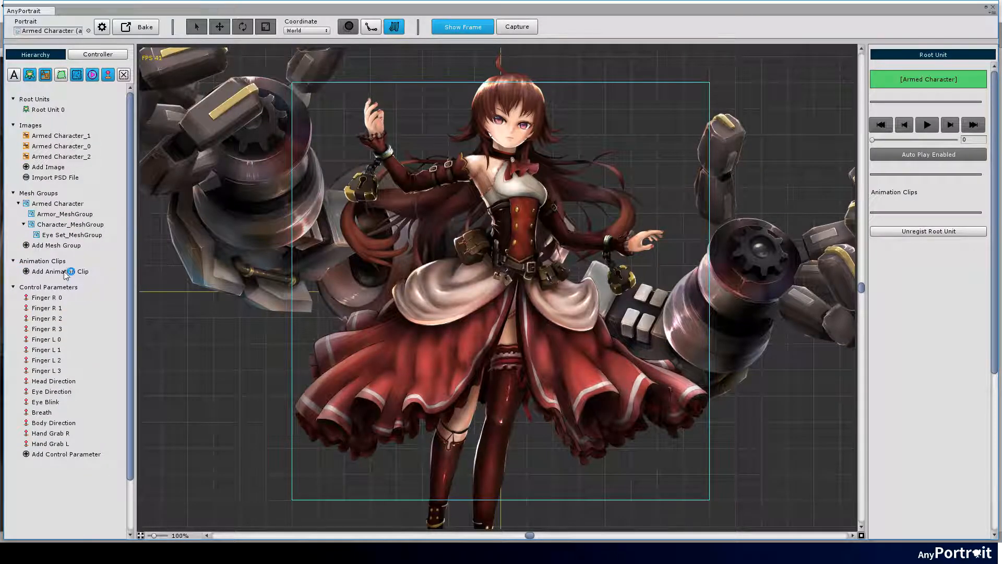
click(66, 203)
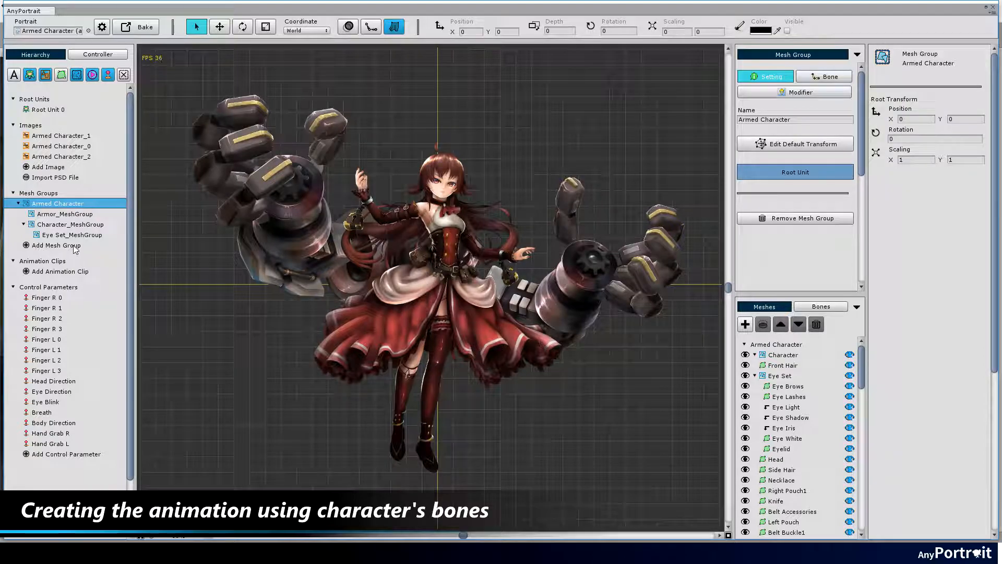
click(58, 272)
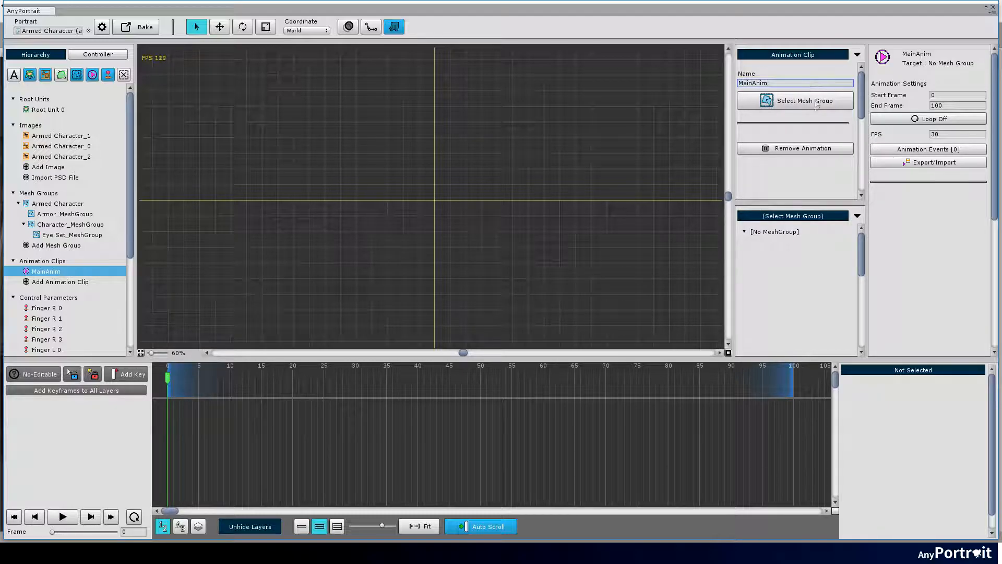
click(816, 99)
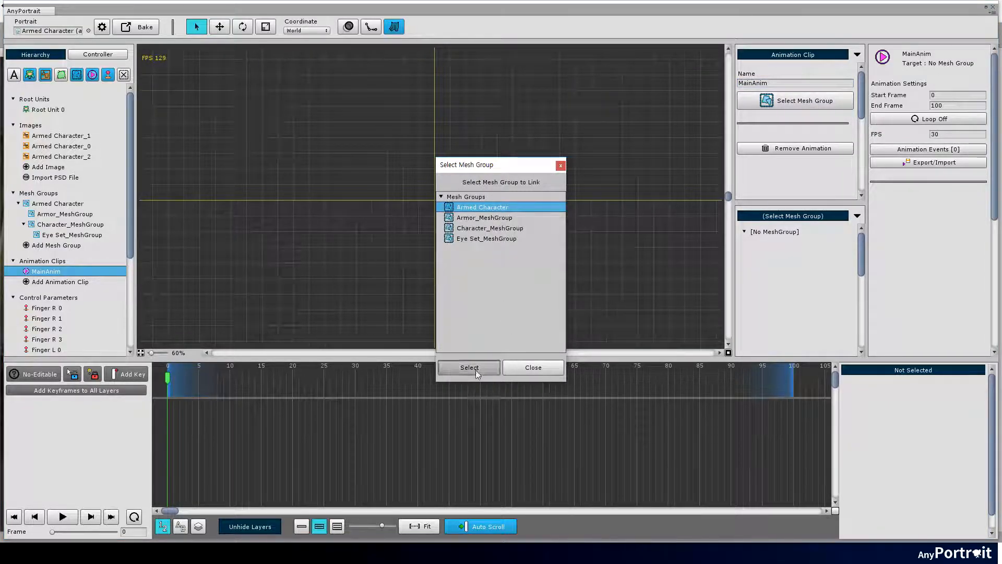
click(476, 371)
- Add a Transform (Animation) modifier to the Armed Character mesh group and turn its color option off
click(73, 207)
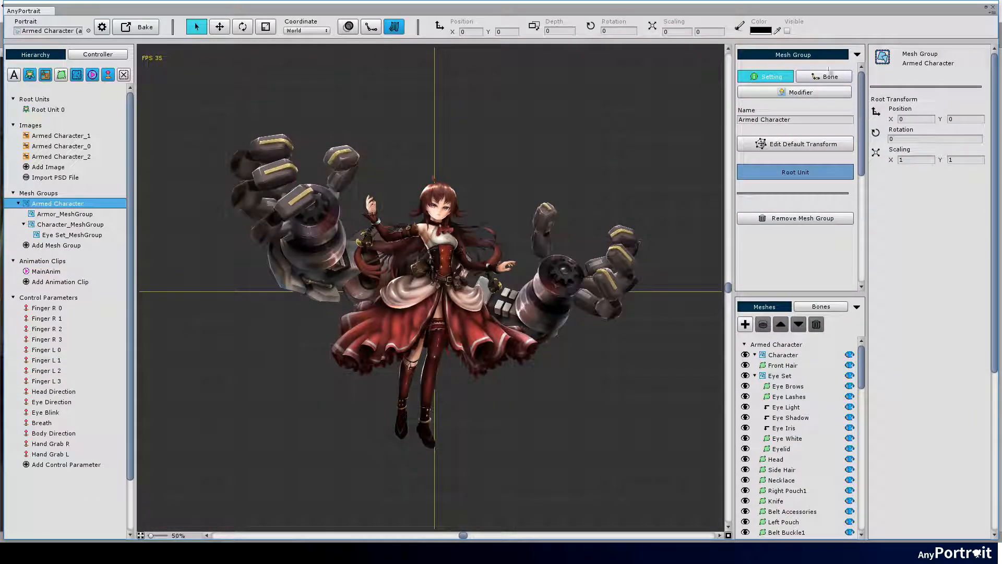
click(817, 96)
click(807, 123)
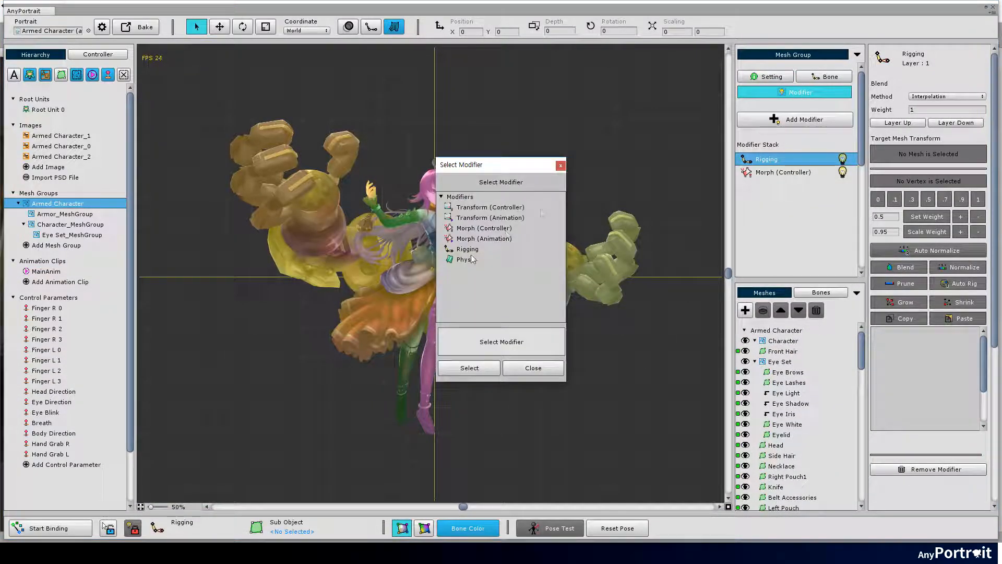
click(493, 218)
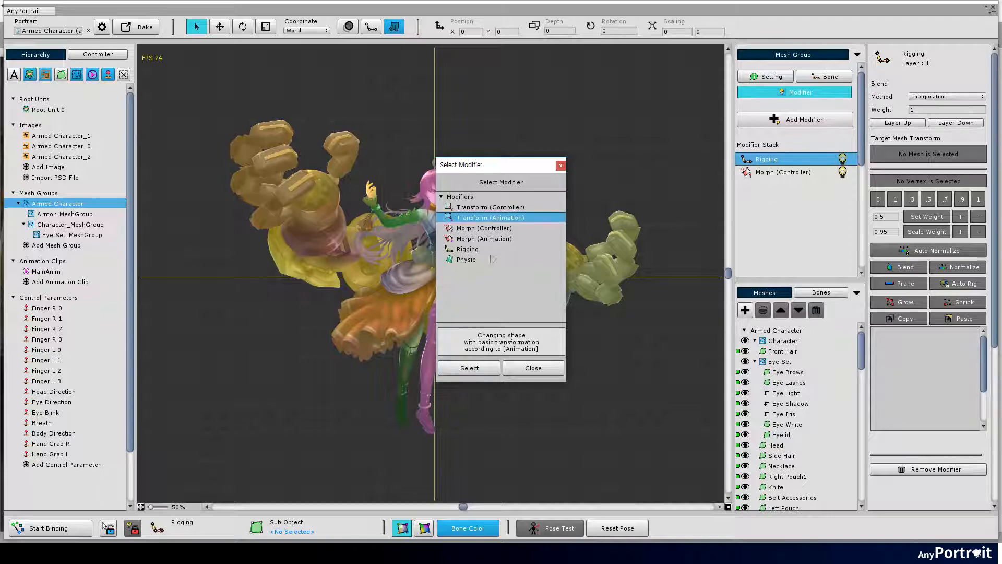
click(468, 368)
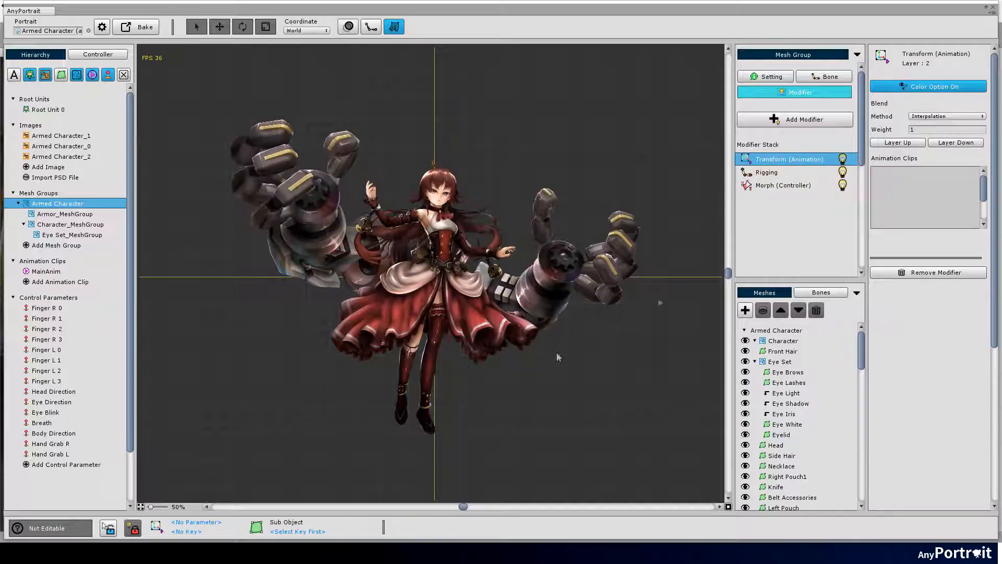
click(930, 117)
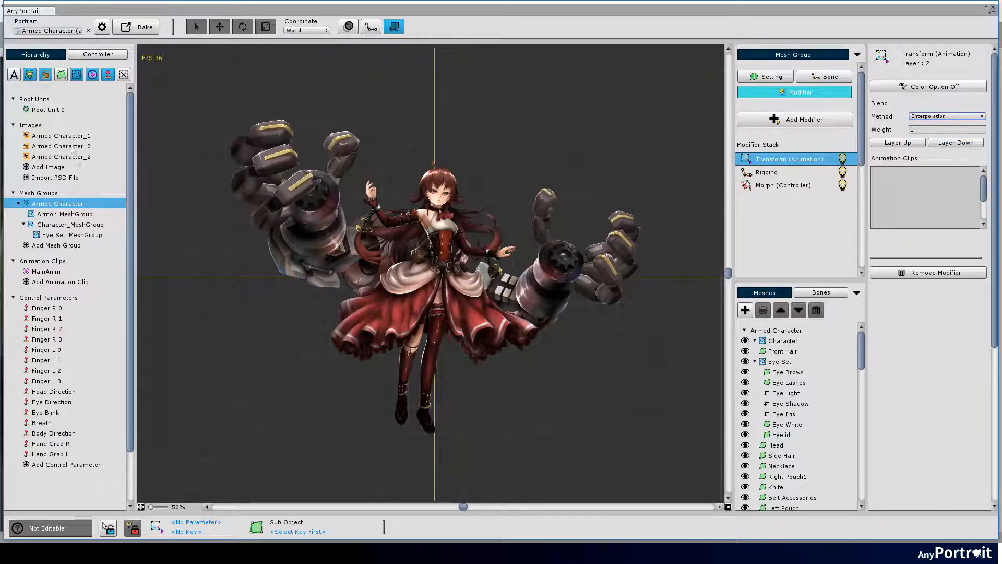
- Add a Control Parameters timeline and a Transform (Animation) timeline to the MainAnim clip
click(46, 272)
click(808, 140)
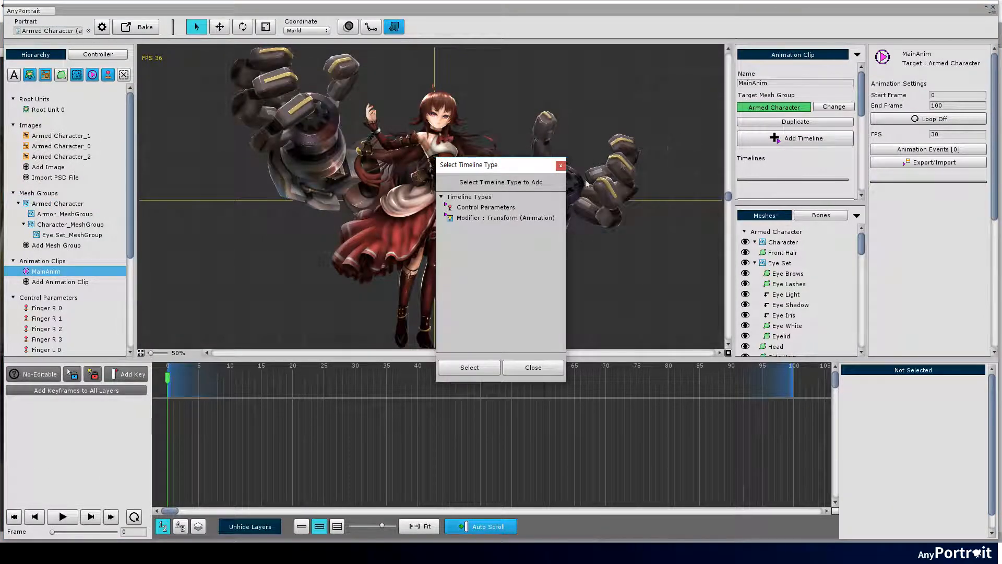
click(483, 211)
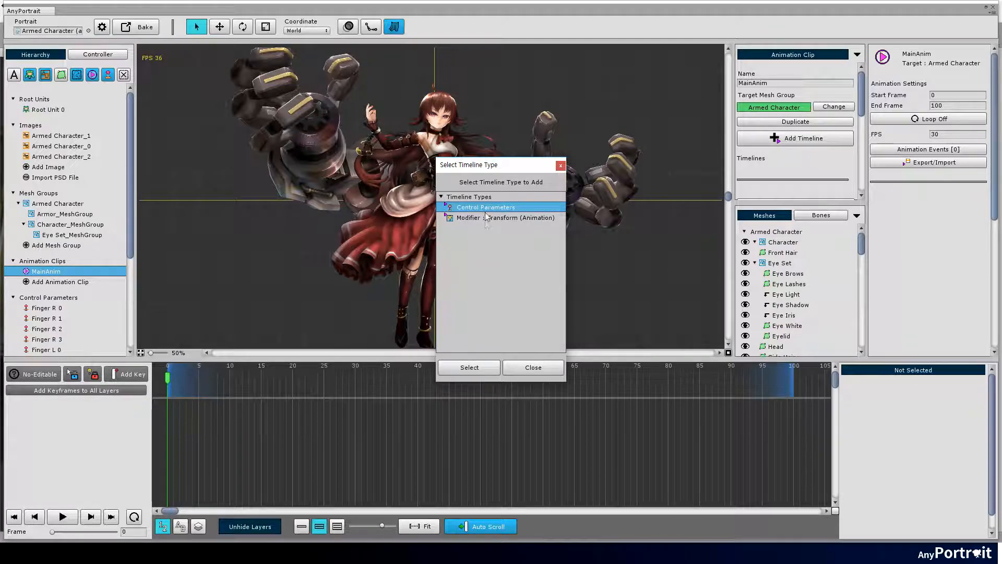
click(469, 368)
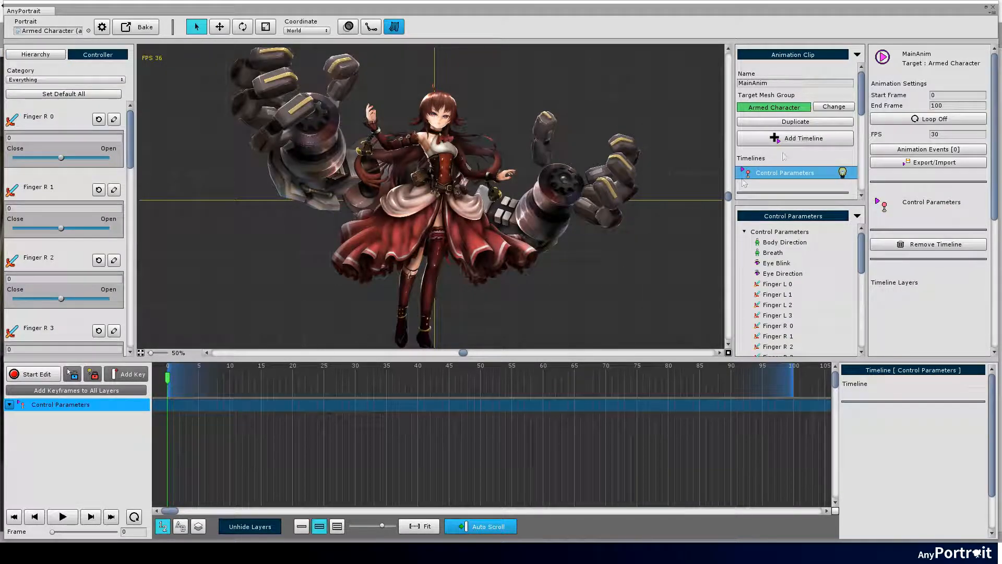
click(810, 139)
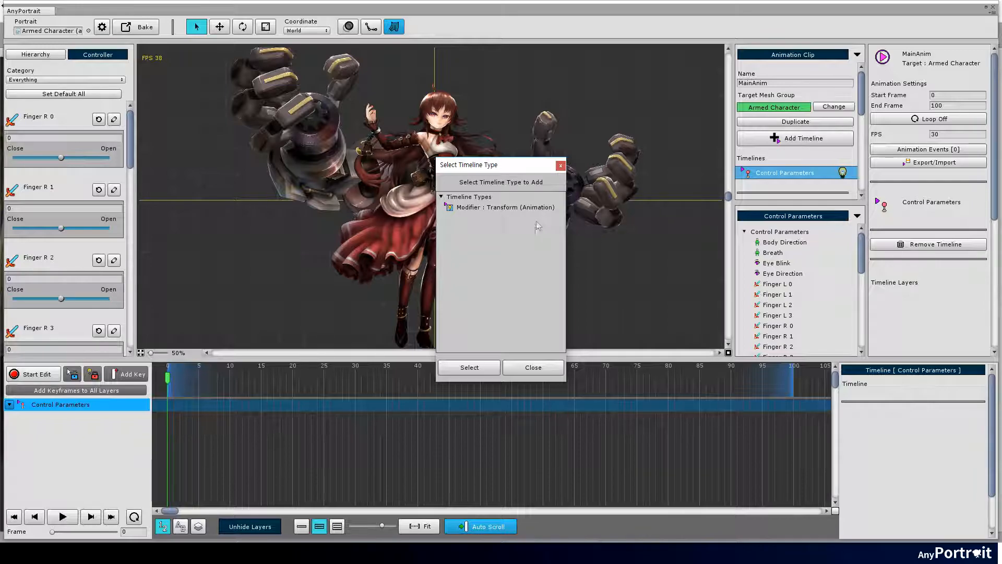
click(466, 368)
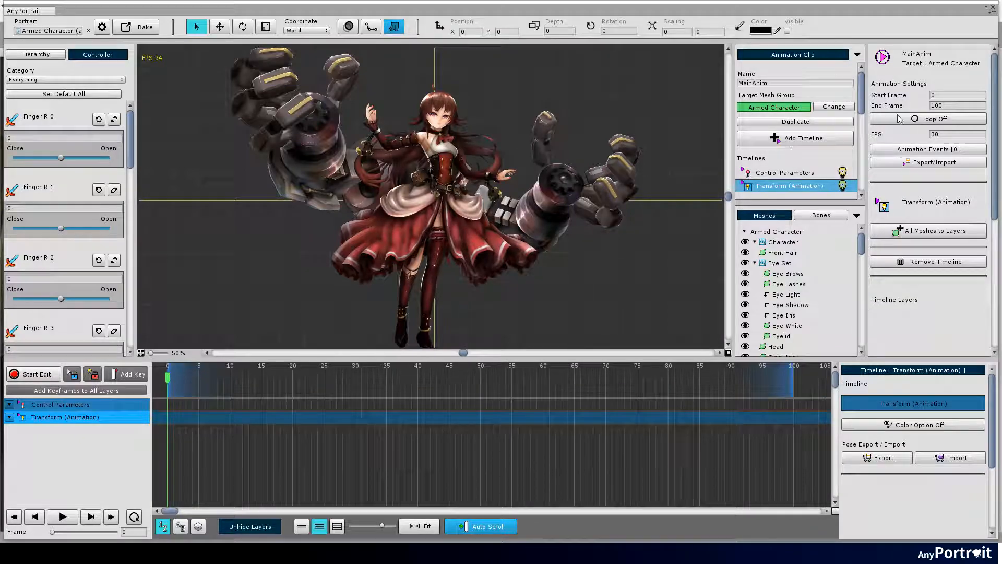
- Set the clip's end frame to 300 and add all bones as layers of the Transform (Animation) timeline
click(951, 104)
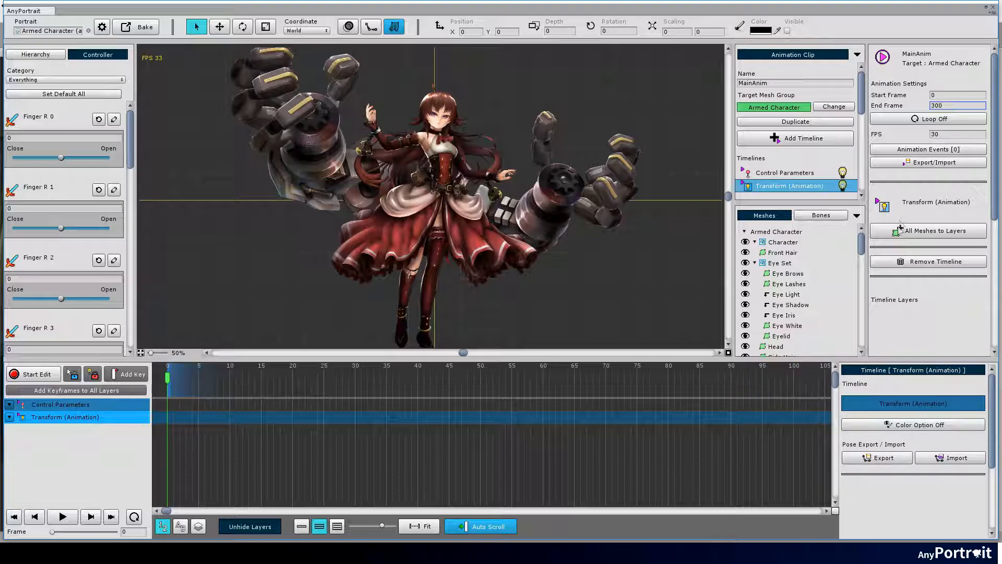
click(831, 217)
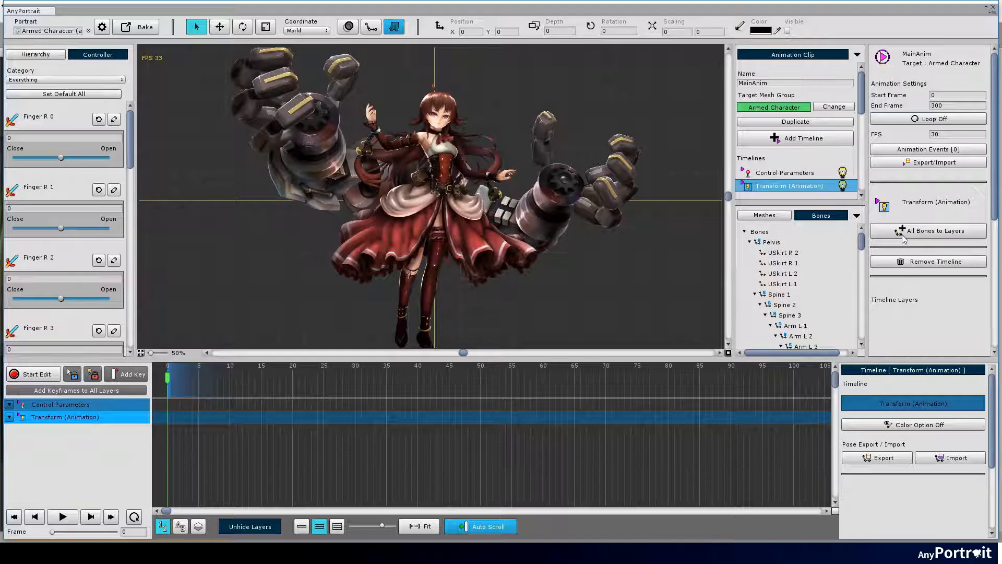
click(918, 233)
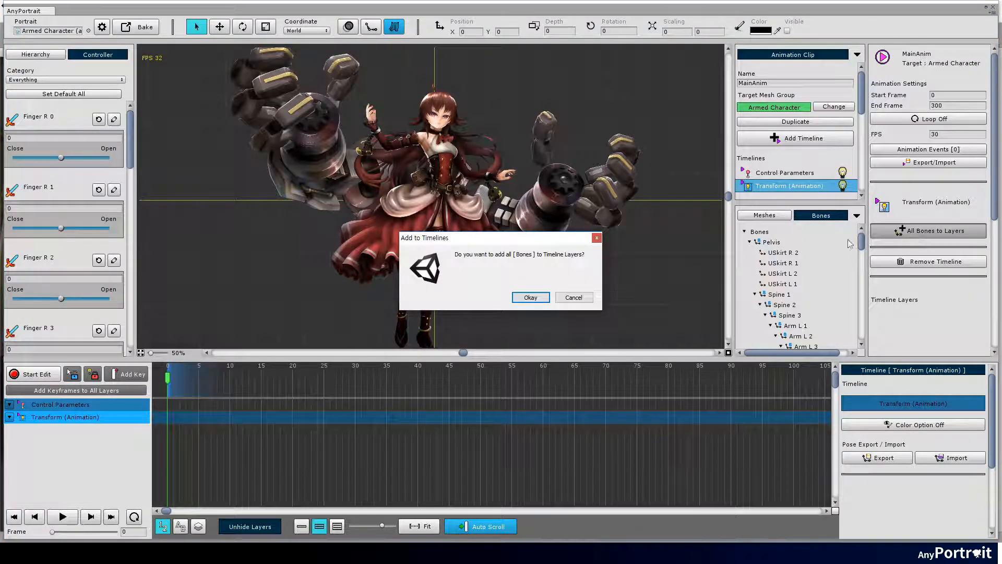
click(531, 300)
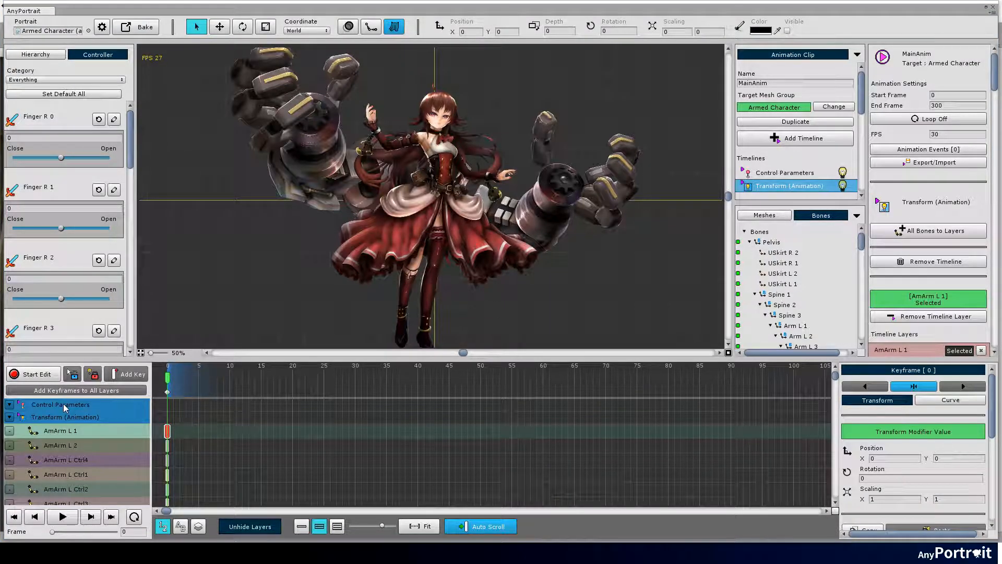
- Add Body Direction, Breath, Eye Blink and Eye Direction as layers of the Control Parameters timeline
click(65, 406)
click(781, 243)
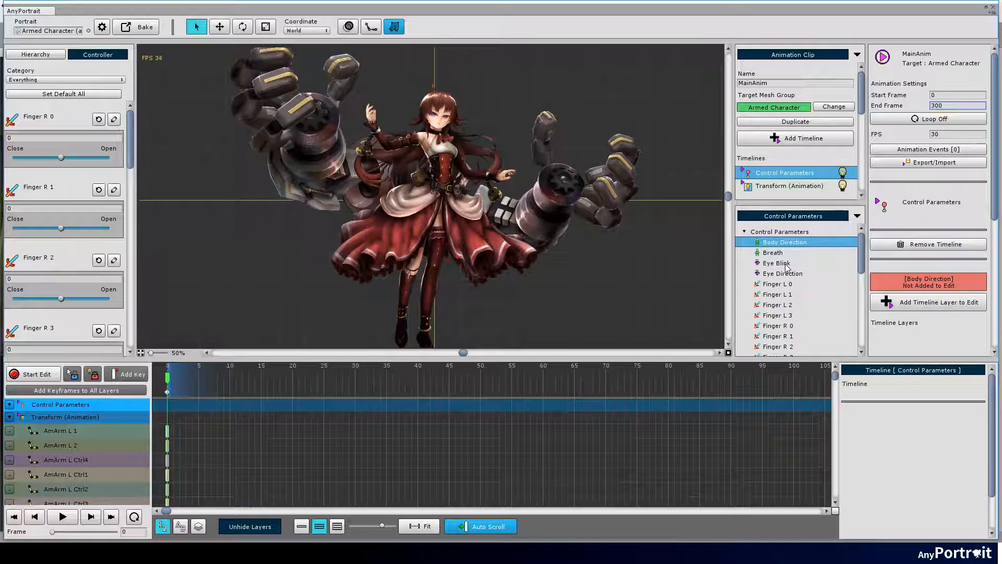
click(907, 301)
click(782, 253)
click(903, 303)
click(782, 263)
click(903, 303)
click(783, 273)
click(903, 302)
- Add the Finger L, Finger R, Hand Grab and Head Direction parameters as layers of the Control Parameters timeline
click(782, 284)
click(893, 308)
click(780, 336)
click(900, 304)
scroll(781, 313, down, 4)
scroll(780, 261, up, 2)
click(781, 284)
click(901, 303)
click(781, 294)
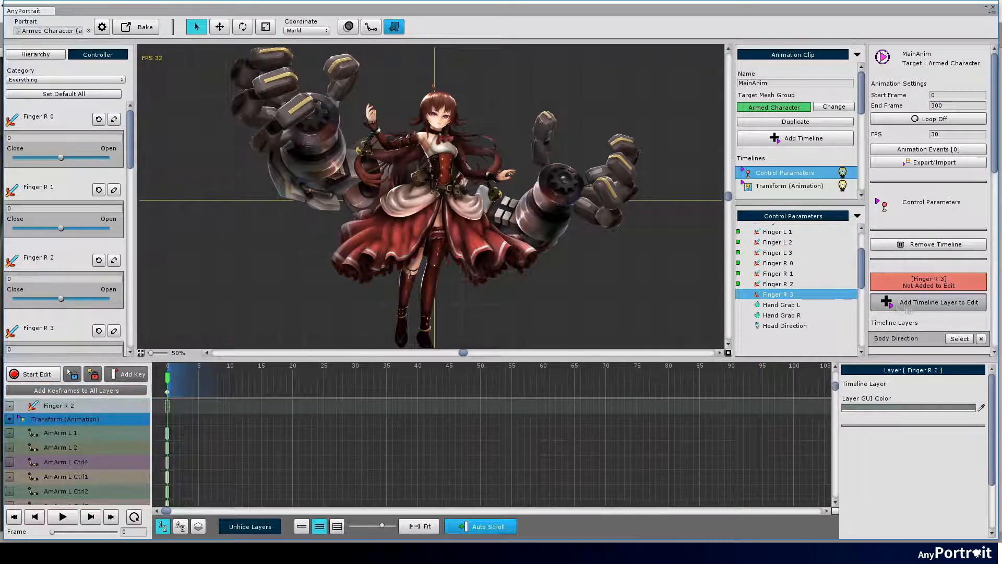
- Add frame 0 keyframes to all layers of the Control Parameters and Transform (Animation) timelines in edit mode
drag(366, 229, 412, 230)
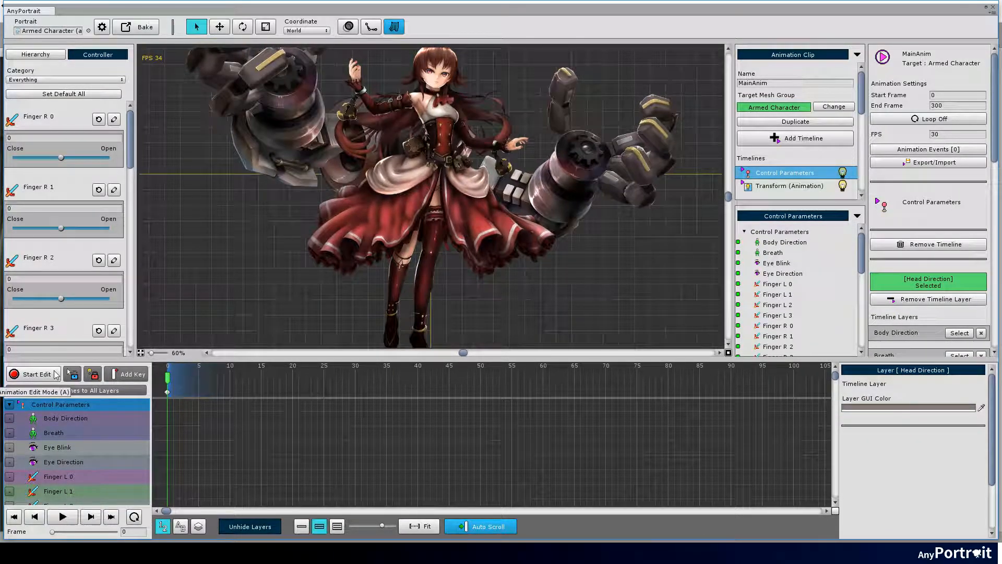
click(56, 374)
click(68, 391)
click(538, 297)
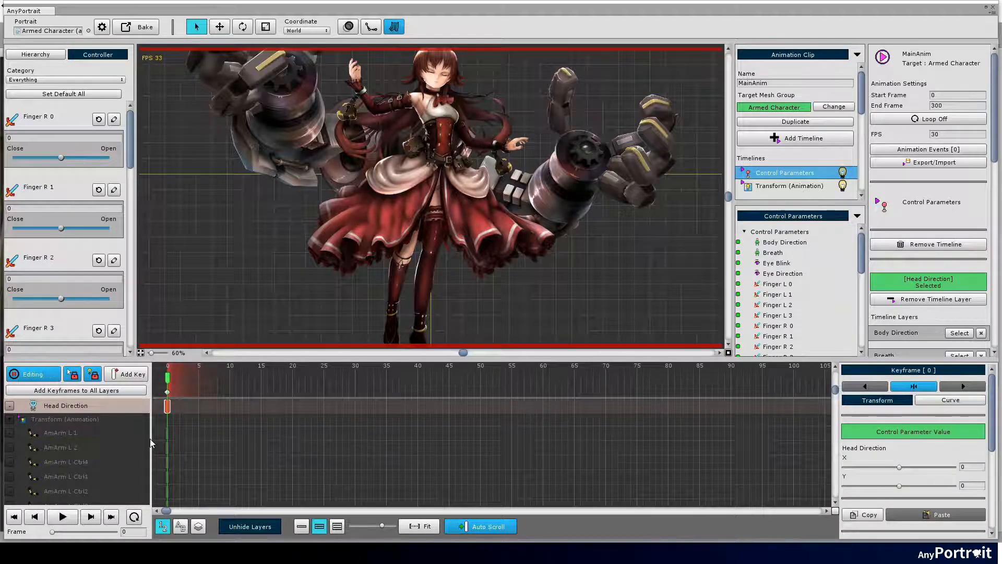
scroll(152, 444, up, 3)
click(73, 453)
click(73, 391)
click(538, 300)
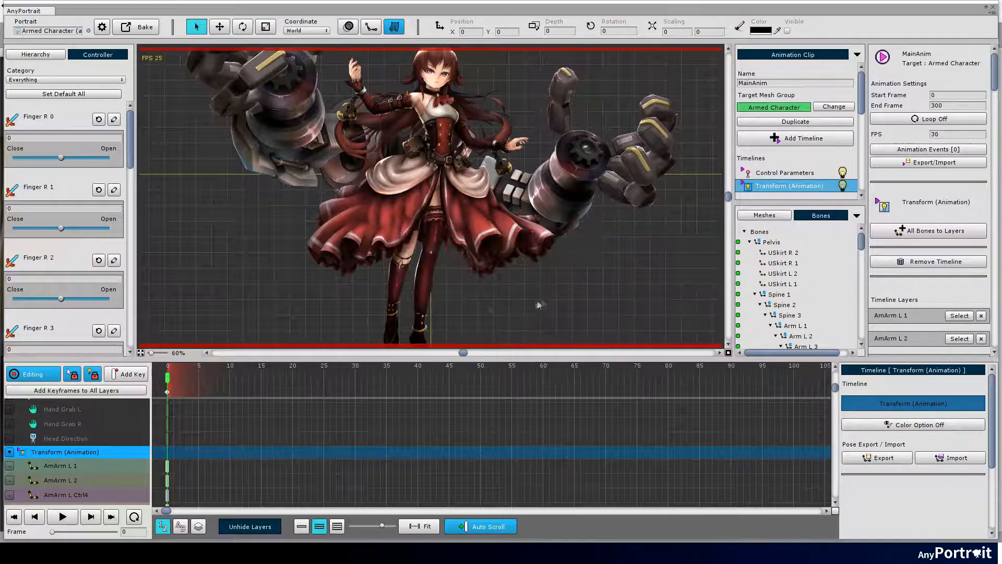
click(45, 378)
- Set the Eye Blink keyframe at frame 0 to 1 so the eyes are open
scroll(90, 456, up, 7)
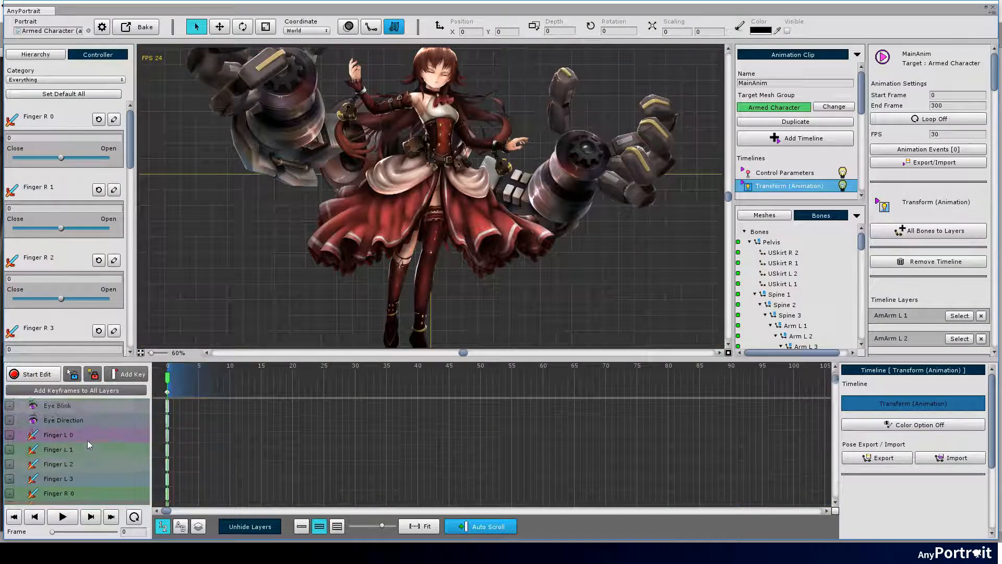
click(80, 444)
click(167, 439)
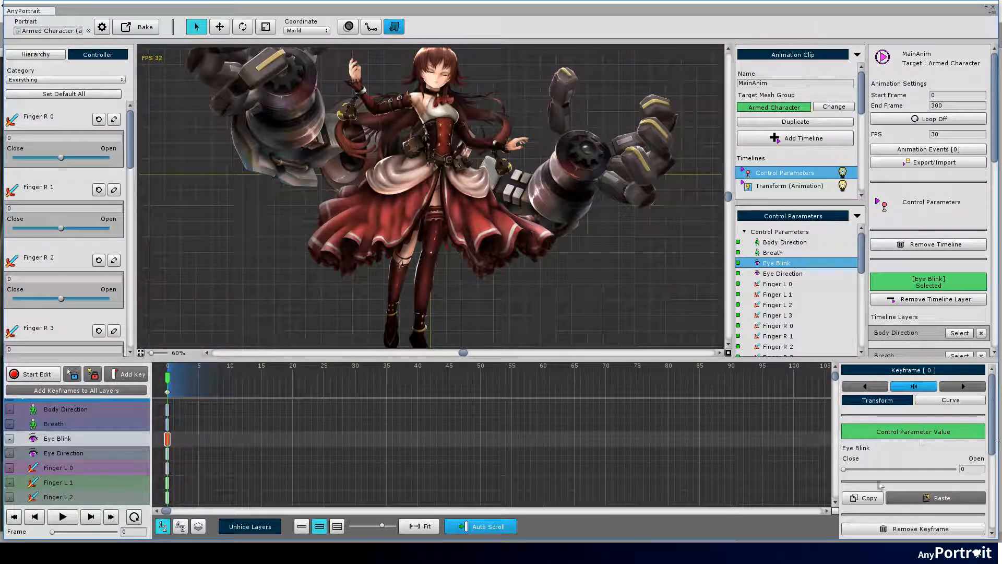
scroll(478, 240, down, 3)
scroll(476, 236, up, 3)
drag(468, 213, 485, 239)
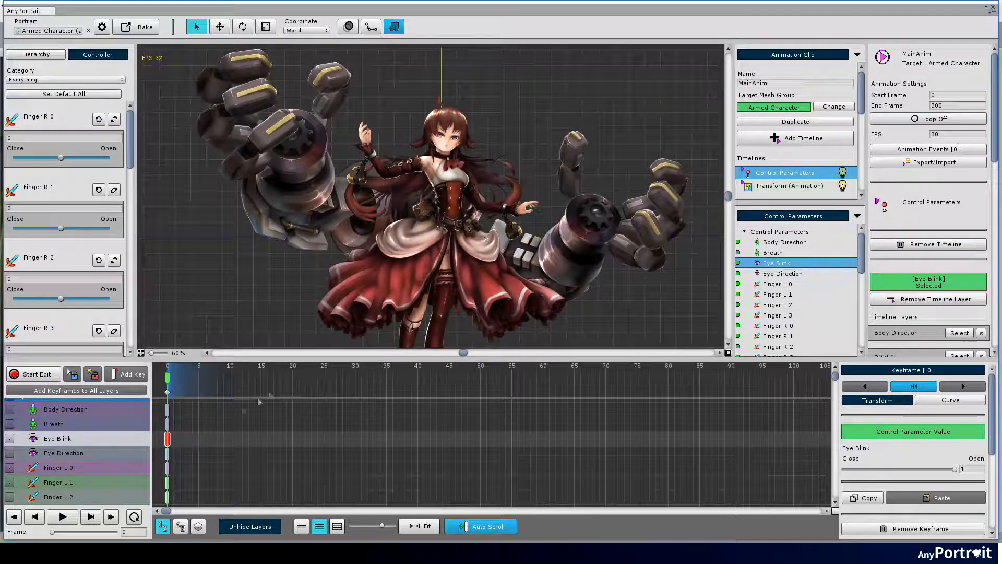
- Show the bones and add keyframes at frame 30 to all layers of the Transform (Animation) timeline
click(302, 526)
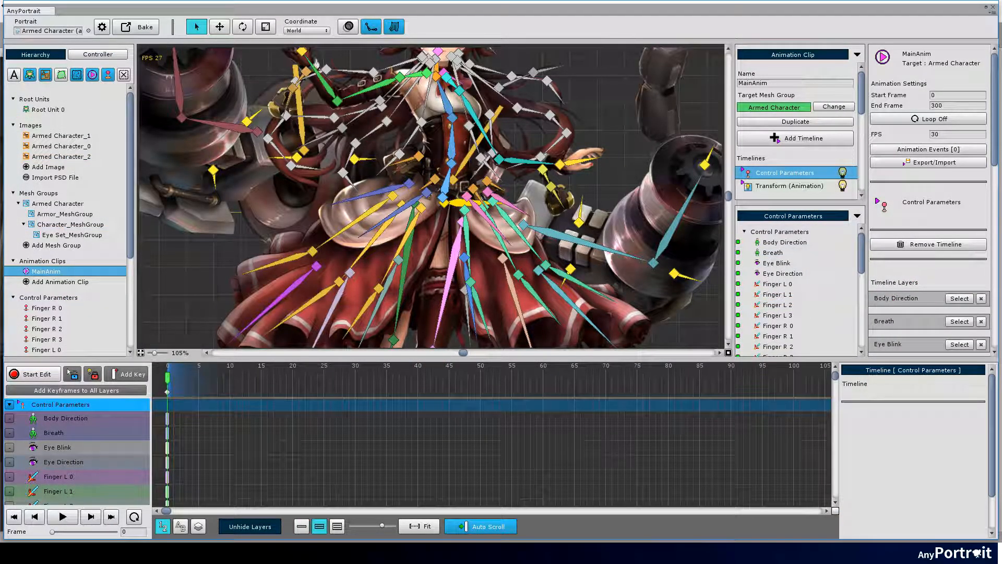
drag(389, 107, 385, 144)
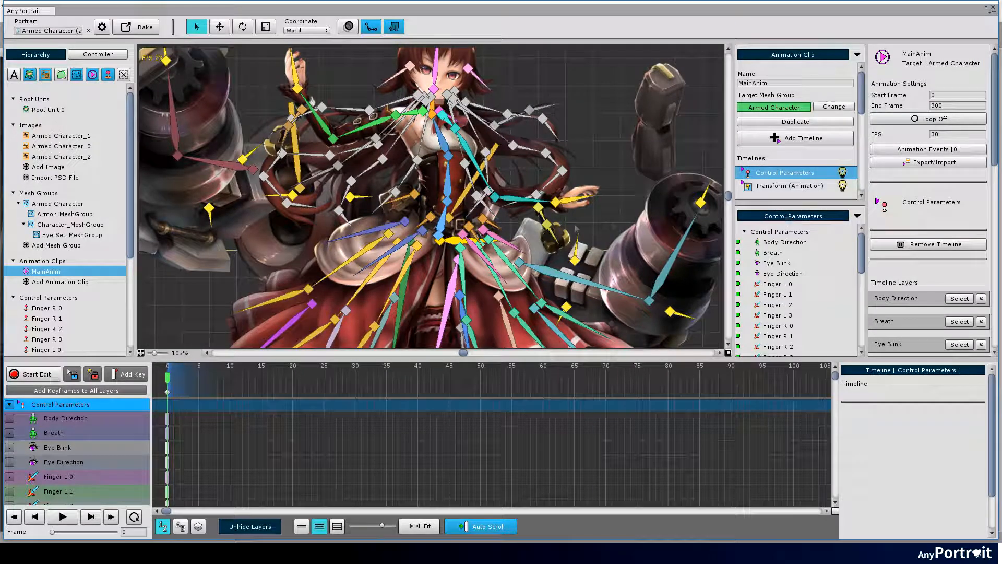
scroll(89, 443, down, 15)
click(88, 451)
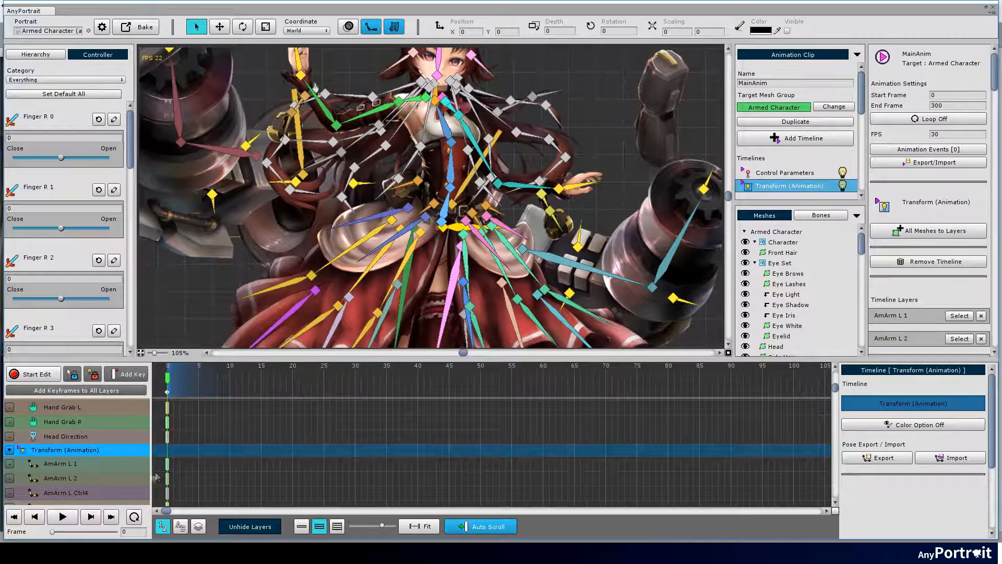
click(68, 464)
click(28, 377)
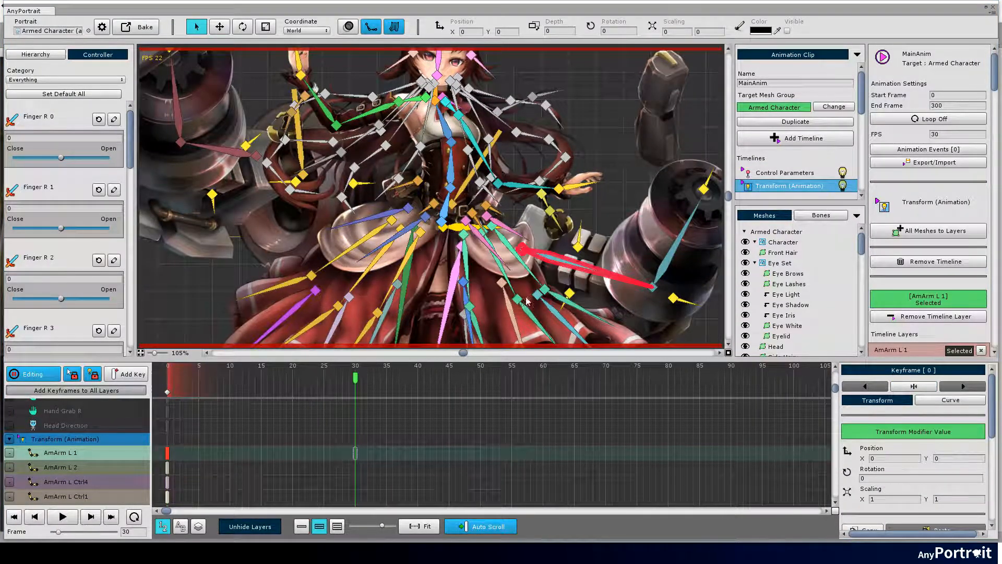
click(88, 390)
- Rotate the spine and upper-body bones slightly to shift the torso pose at frame 30
scroll(419, 170, up, 5)
scroll(419, 170, up, 1)
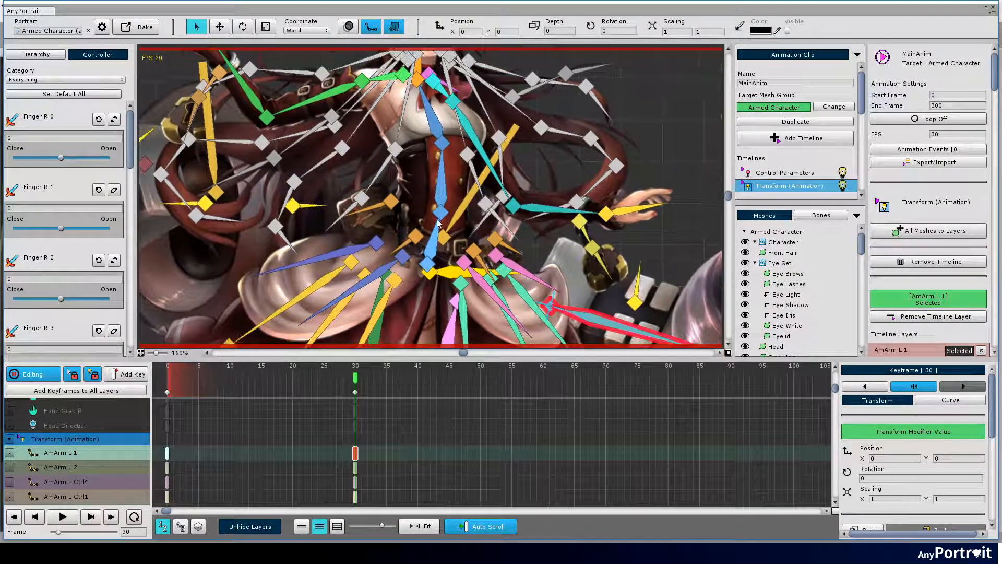
click(437, 177)
key(e)
drag(462, 196, 459, 195)
click(436, 206)
drag(466, 207, 463, 204)
click(417, 144)
click(433, 126)
drag(448, 139, 458, 168)
- Move the Pelvis bone to about X -2.1, Y -2.1 and rotate it about 1.3 degrees at frame 30
scroll(452, 142, down, 2)
click(472, 188)
key(w)
click(434, 172)
key(e)
drag(472, 112, 459, 122)
click(427, 152)
- Rotate the lower-leg and foot bones slightly at frame 30 to match the shifted pelvis
click(403, 312)
drag(419, 299, 418, 302)
click(383, 141)
drag(412, 94, 413, 91)
click(377, 156)
drag(411, 134, 410, 137)
click(349, 281)
drag(360, 278, 359, 277)
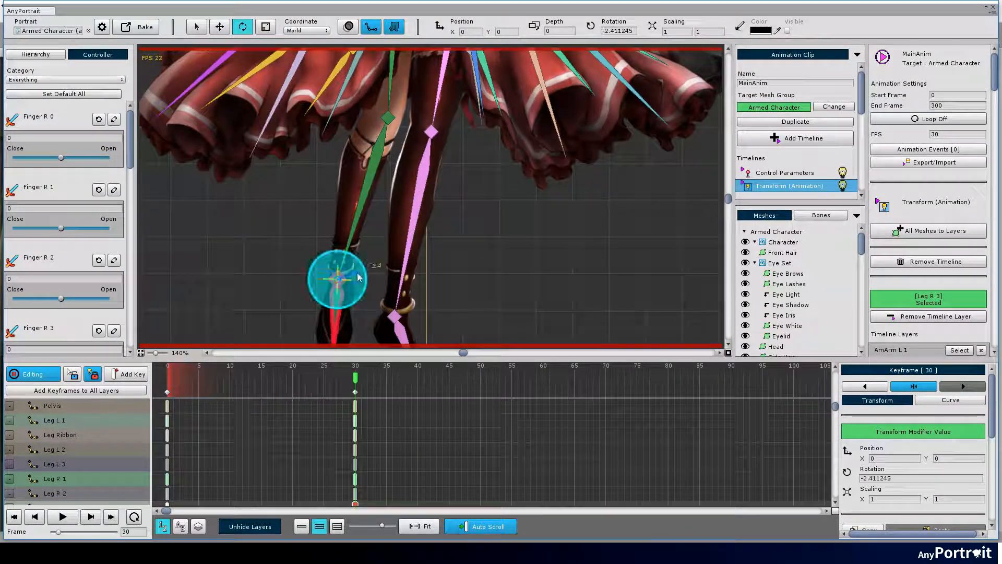
- Check the motion before frame 30, then shift the Pelvis bone slightly further in the frame 30 pose
scroll(431, 198, down, 5)
click(334, 403)
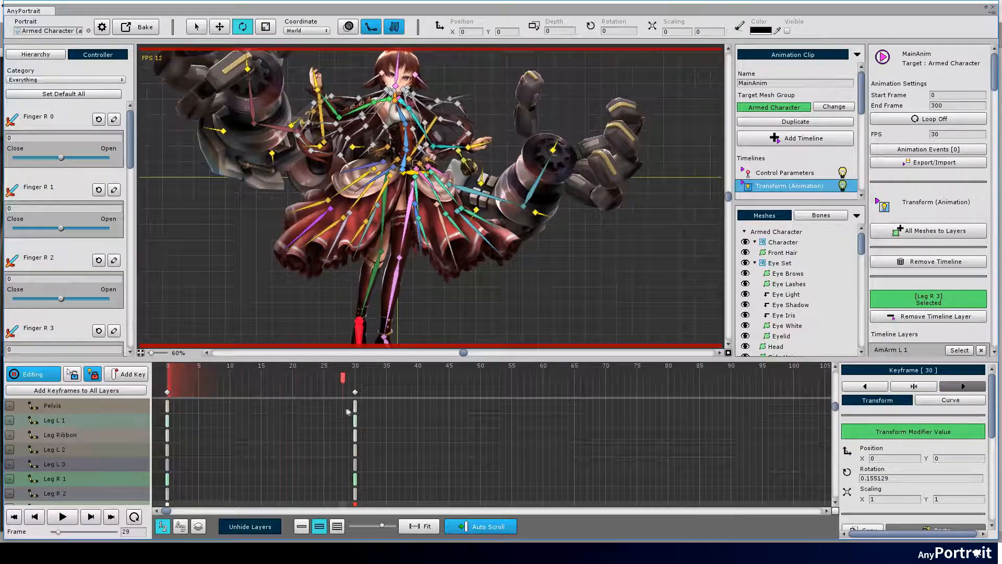
scroll(409, 178, up, 5)
click(408, 171)
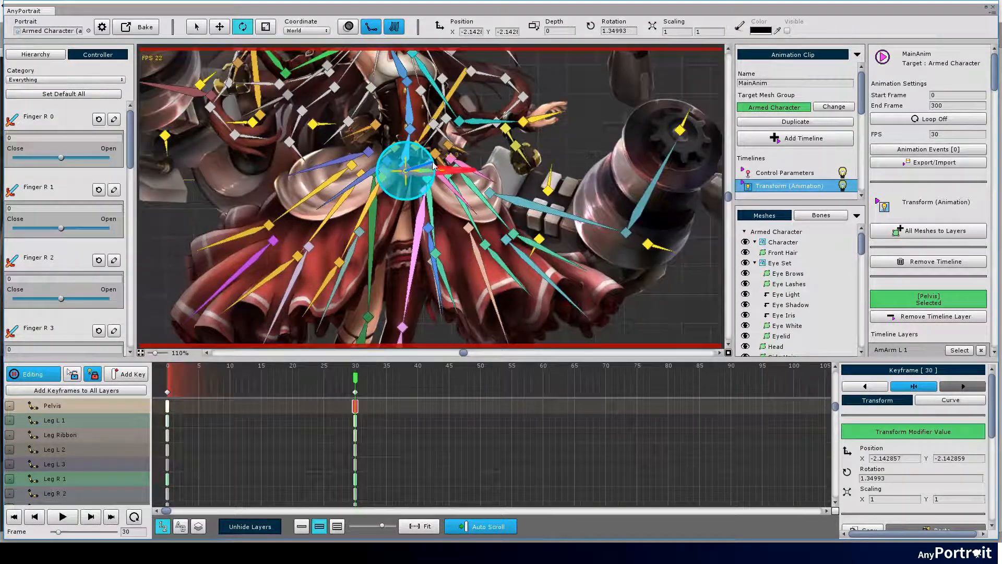
key(w)
drag(408, 171, 405, 176)
- Preview the motion around frame 30 and copy the frame 0 keyframes of all bone layers to frame 50
scroll(405, 180, down, 5)
drag(355, 383, 229, 390)
drag(369, 396, 455, 392)
click(167, 392)
drag(167, 392, 231, 387)
click(480, 382)
click(480, 406)
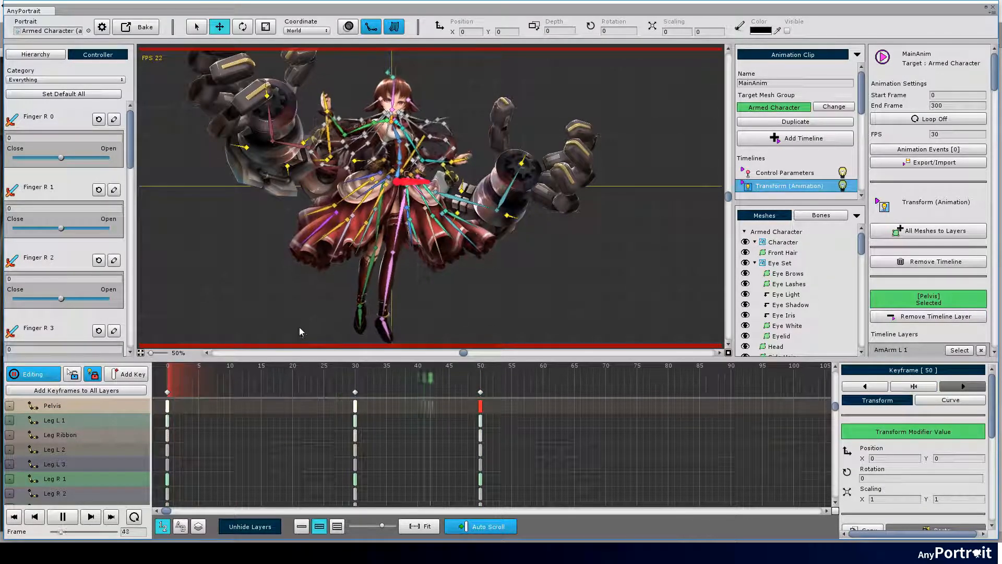
- Shift the Pelvis bone to about X -0.9, Y 3.6 at frame 50 and slightly rotate the spine bones above it
scroll(396, 183, up, 6)
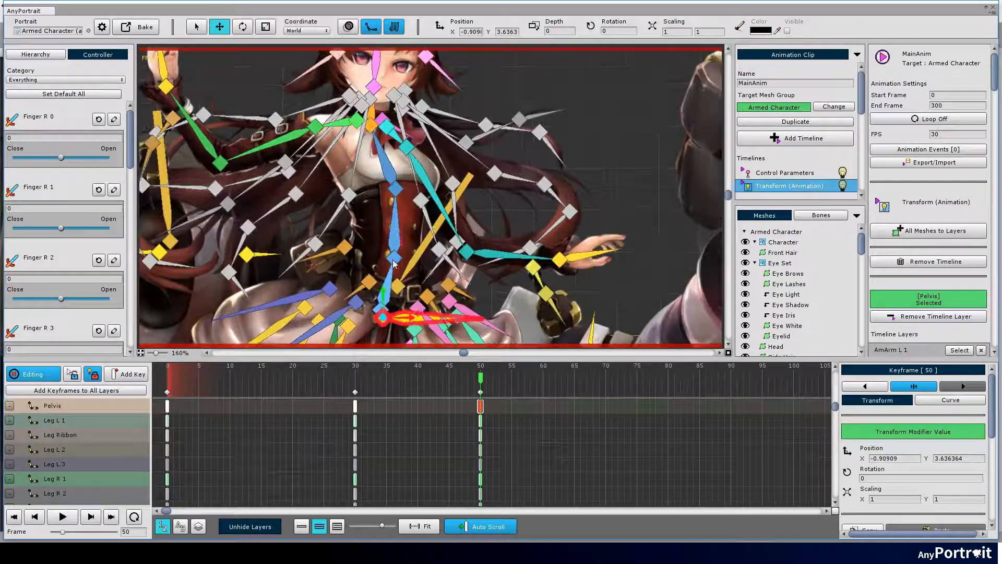
click(396, 258)
key(e)
drag(410, 246, 412, 247)
click(399, 187)
click(393, 206)
mouse_move(415, 175)
mouse_down()
mouse_move(408, 204)
mouse_move(415, 167)
mouse_up()
click(398, 170)
key(w)
- Adjust the lower-leg and foot bones of both legs at frame 50 to follow the shifted pelvis
scroll(416, 167, down, 5)
scroll(426, 246, up, 3)
click(427, 249)
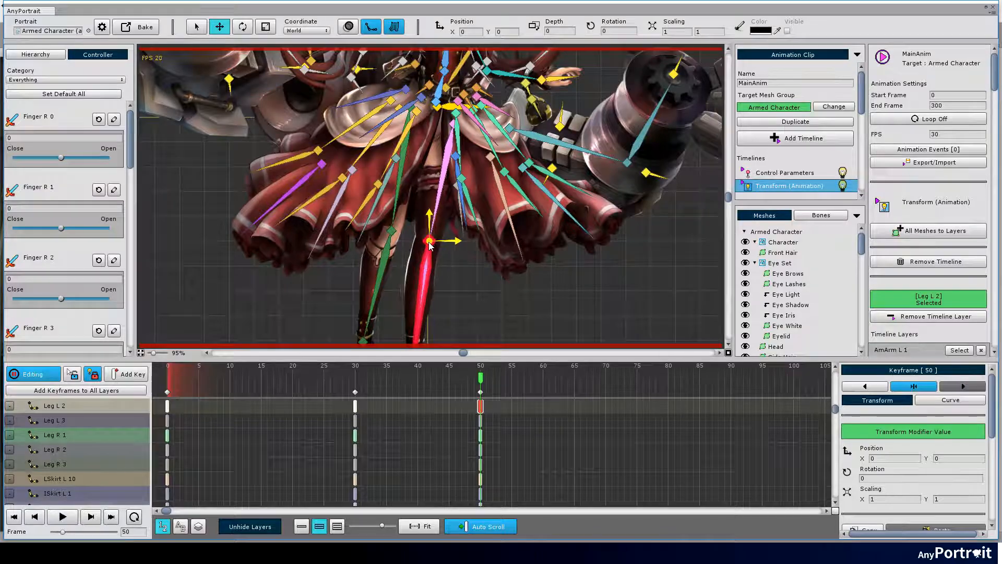
key(e)
drag(453, 129, 452, 134)
click(403, 244)
drag(424, 254, 380, 254)
key(w)
click(384, 211)
click(359, 247)
key(e)
key(w)
scroll(389, 225, down, 8)
scroll(405, 141, up, 4)
- Adjust the arm bones at frame 30, rotating the Hand L bone about 1.1 degrees
drag(481, 375, 356, 372)
scroll(356, 113, up, 10)
click(393, 155)
click(315, 153)
key(e)
drag(310, 148, 307, 150)
click(283, 142)
scroll(616, 292, up, 1)
click(417, 234)
click(507, 223)
drag(448, 232, 510, 225)
key(e)
- Adjust the arm and hand bones on both sides of the body at frame 50
drag(356, 375, 480, 373)
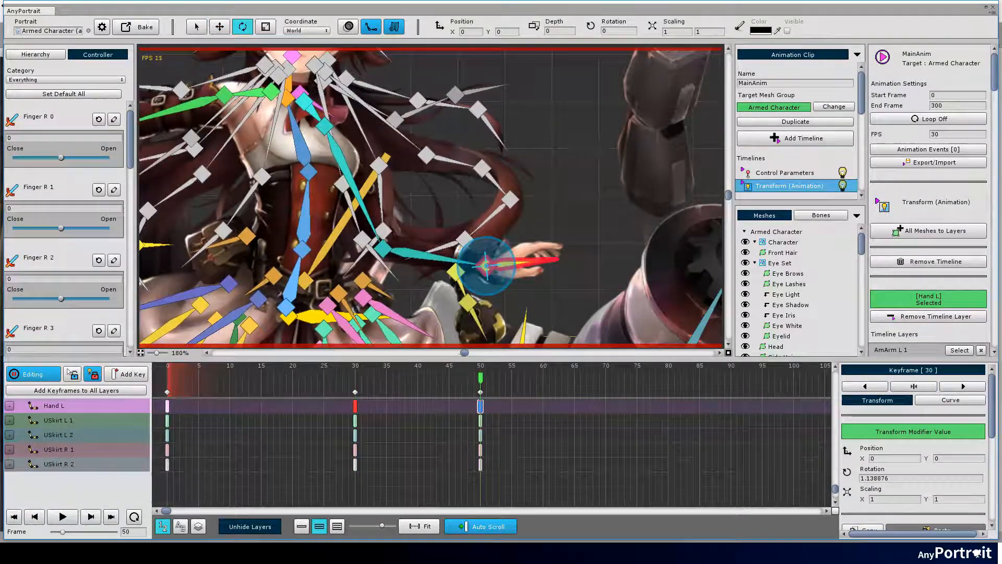
click(424, 255)
key(w)
drag(485, 266, 482, 273)
click(514, 270)
key(e)
click(347, 189)
click(276, 192)
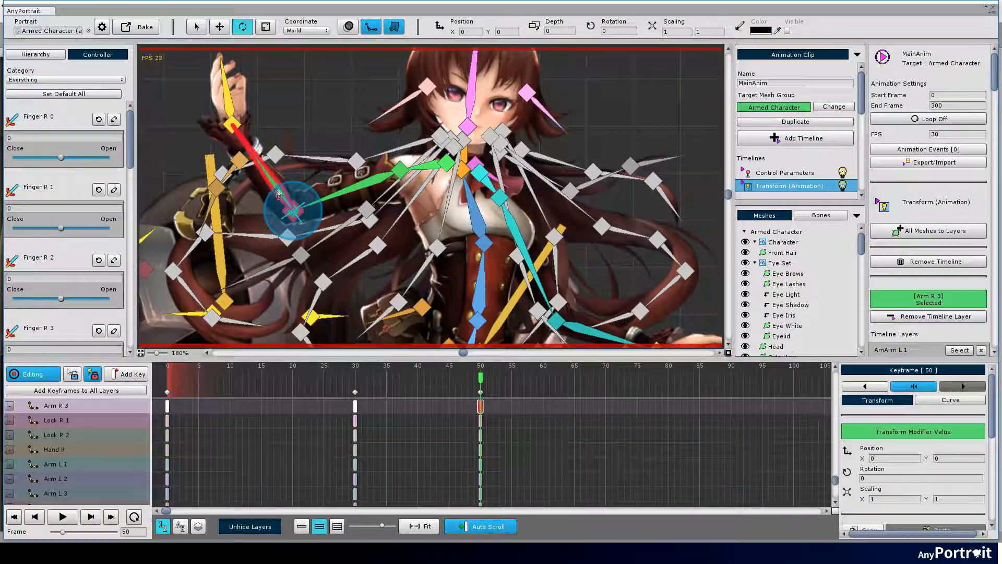
click(291, 212)
- Play and scrub the animation between frames 0 and 50 to examine the body motion
scroll(292, 209, down, 8)
key(space)
key(space)
click(167, 380)
scroll(418, 229, up, 1)
drag(417, 230, 410, 189)
drag(168, 380, 481, 380)
scroll(507, 269, up, 3)
scroll(506, 269, down, 4)
- Turn on looping for the clip and play the animation
click(133, 517)
key(space)
click(414, 387)
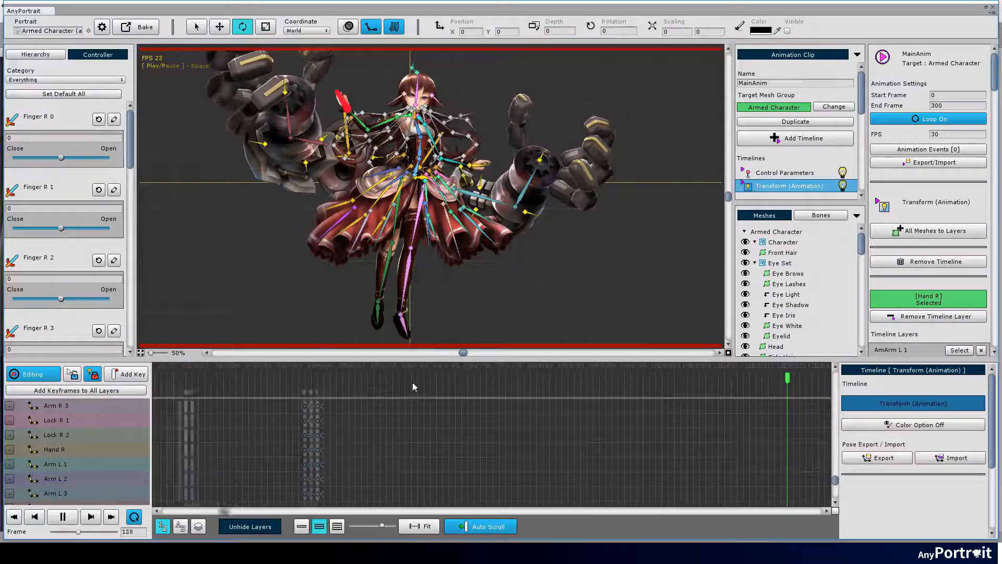
key(space)
- Hide the Armor mesh group and return the timeline to frame 0 for a closer check of the body
scroll(794, 292, down, 10)
click(745, 242)
scroll(607, 271, down, 2)
click(255, 379)
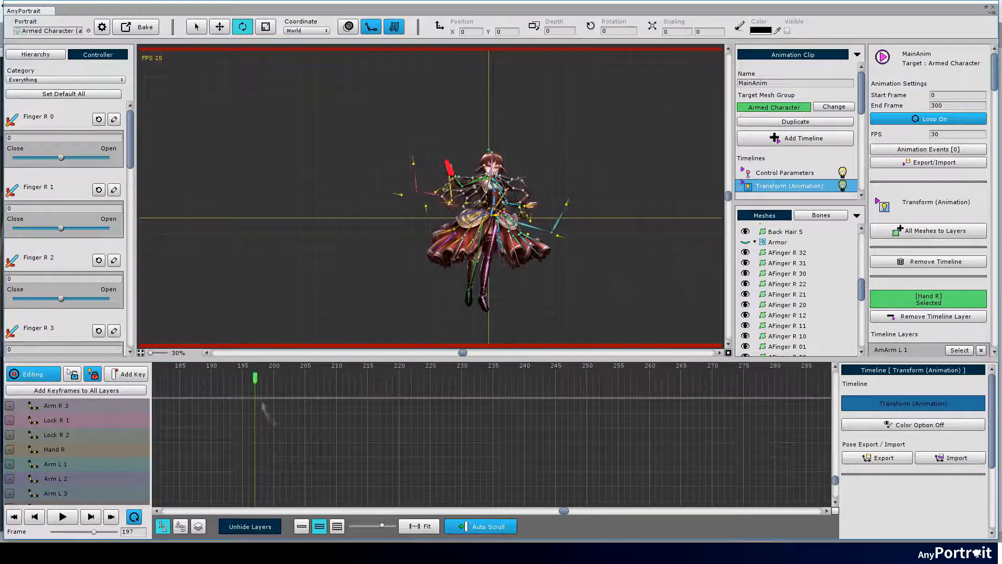
drag(93, 532, 51, 532)
scroll(504, 410, up, 10)
scroll(501, 213, up, 7)
drag(509, 389, 374, 384)
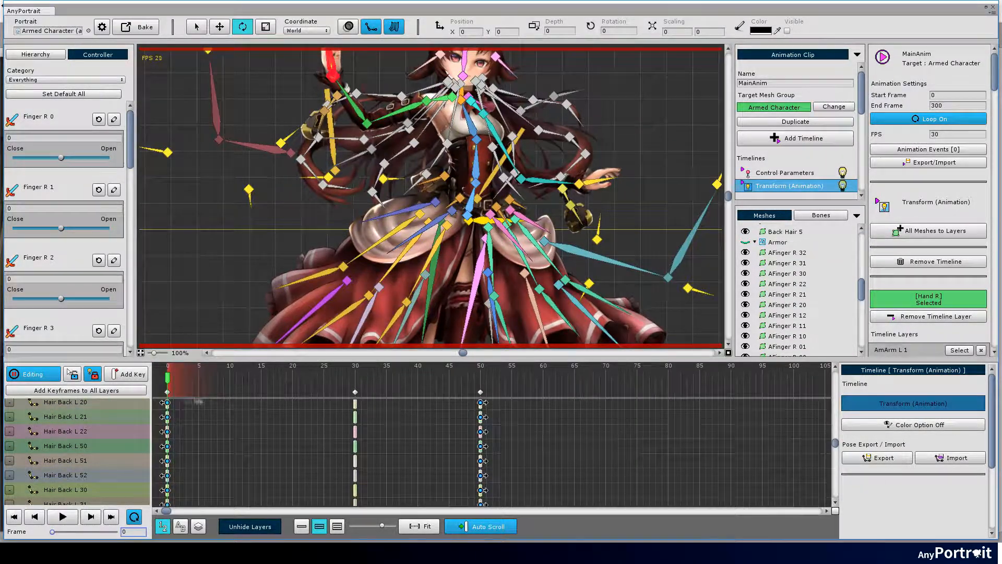
scroll(365, 449, up, 5)
- Move the frame 50 keyframes of all layers to frame 80 and copy the frame 0 keyframes to frame 100
click(166, 410)
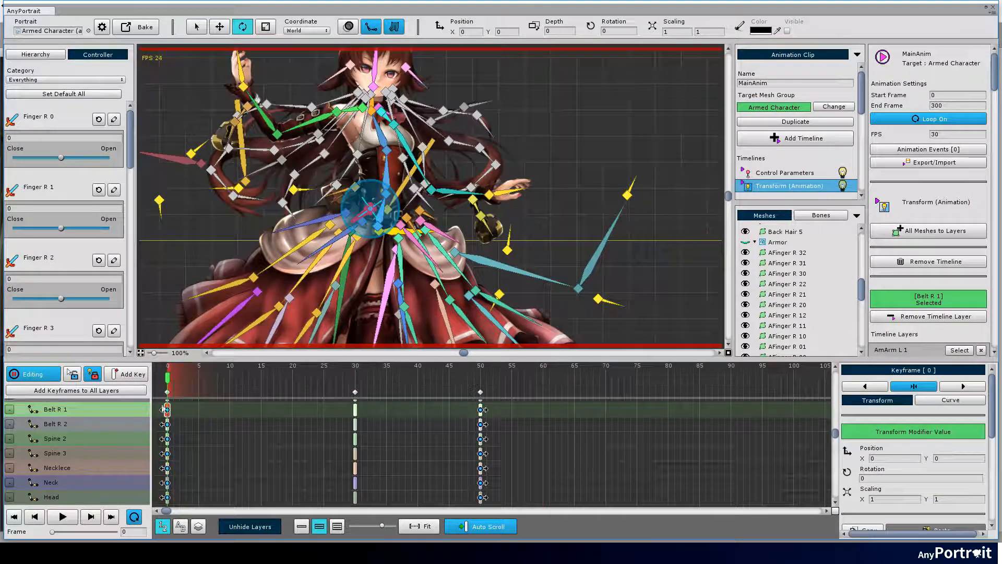
click(480, 377)
click(480, 392)
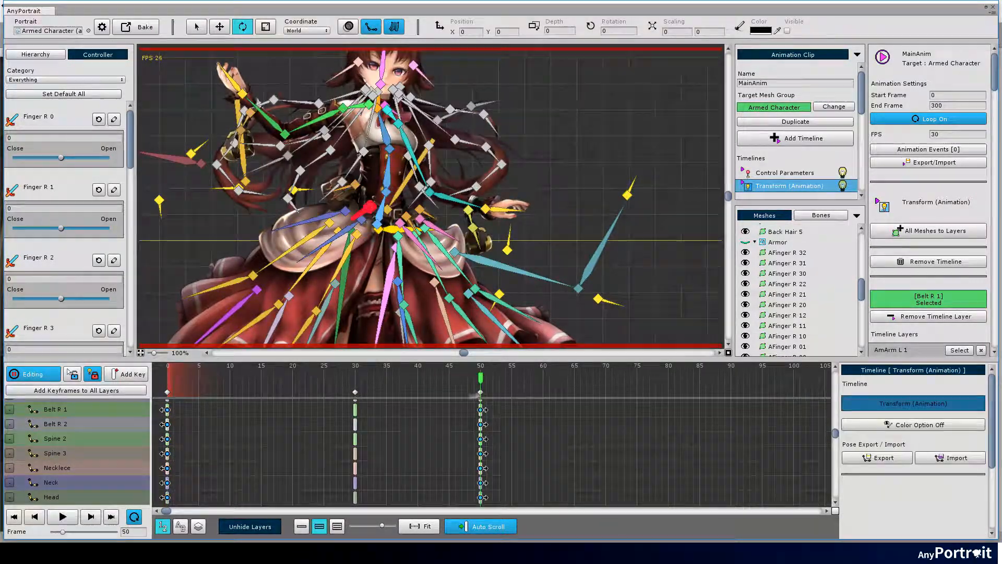
drag(483, 397, 777, 377)
drag(163, 392, 789, 392)
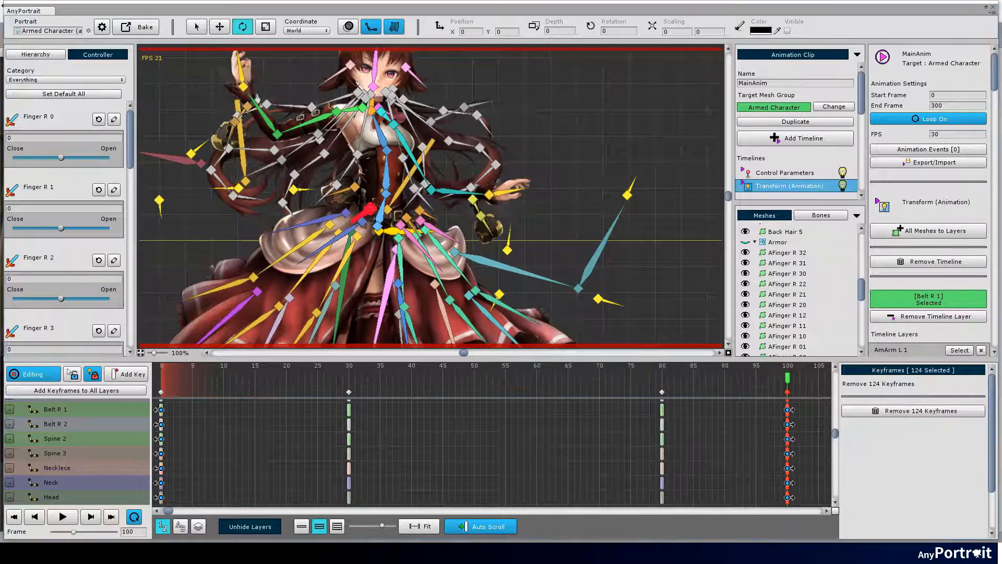
- Move the frame 100 keyframes to frame 130 and pose the Pelvis there at X -1.5, Y -5, rotated about 1.8 degrees
key(space)
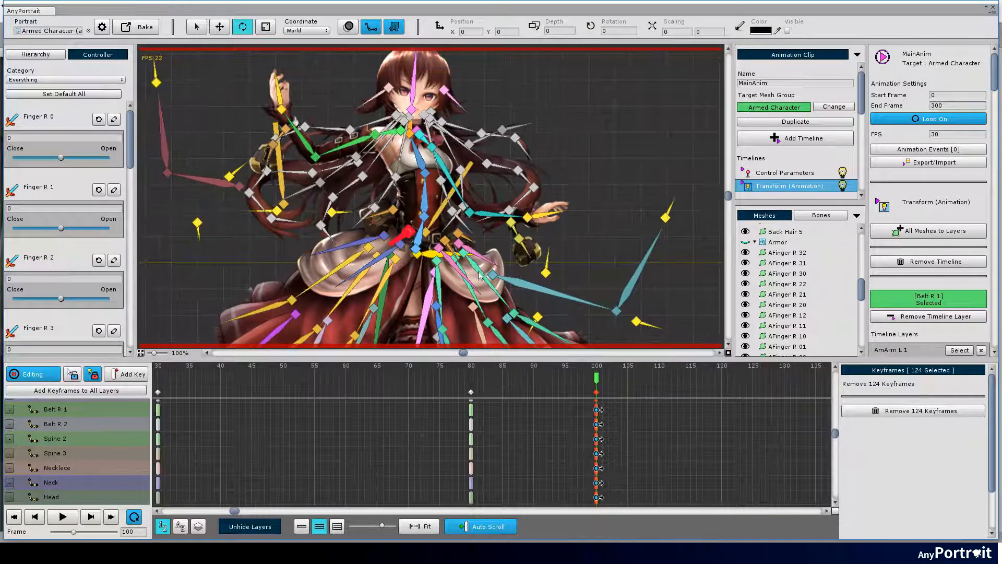
scroll(417, 171, up, 5)
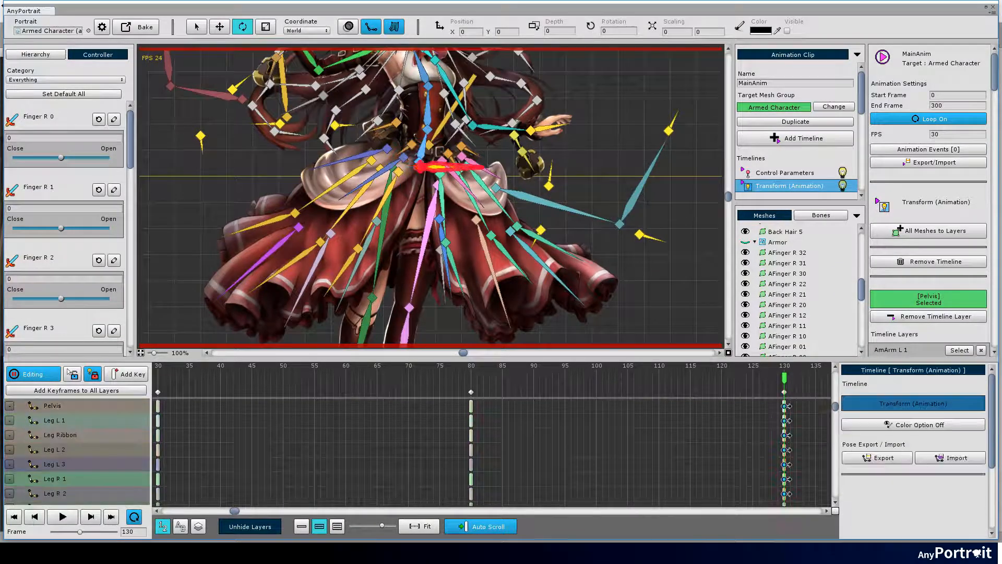
click(418, 171)
key(w)
scroll(418, 171, down, 5)
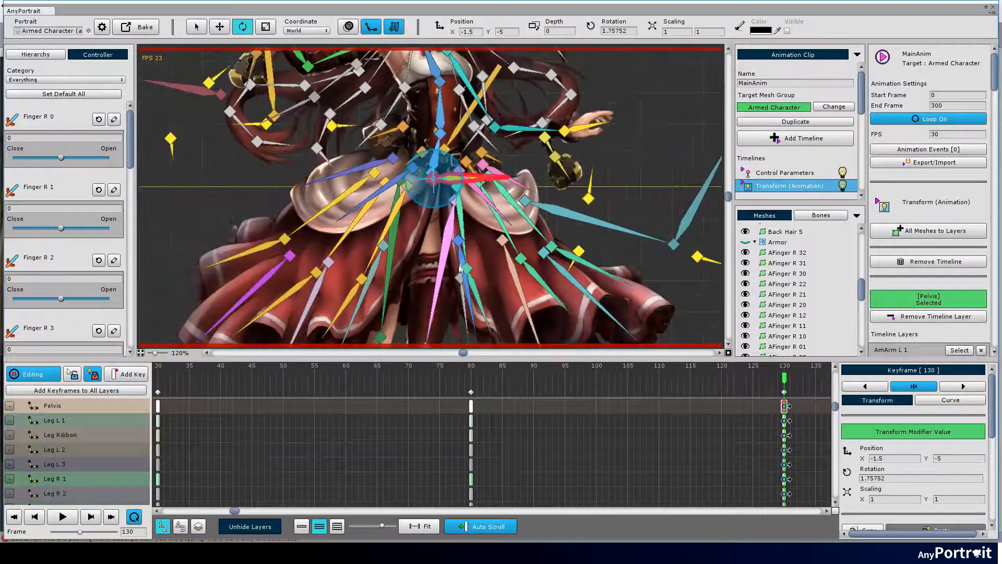
- Adjust the lower-leg bones at frame 130 and rotate the Leg L 3 foot bone to about 11.9 degrees
scroll(417, 277, up, 3)
click(417, 274)
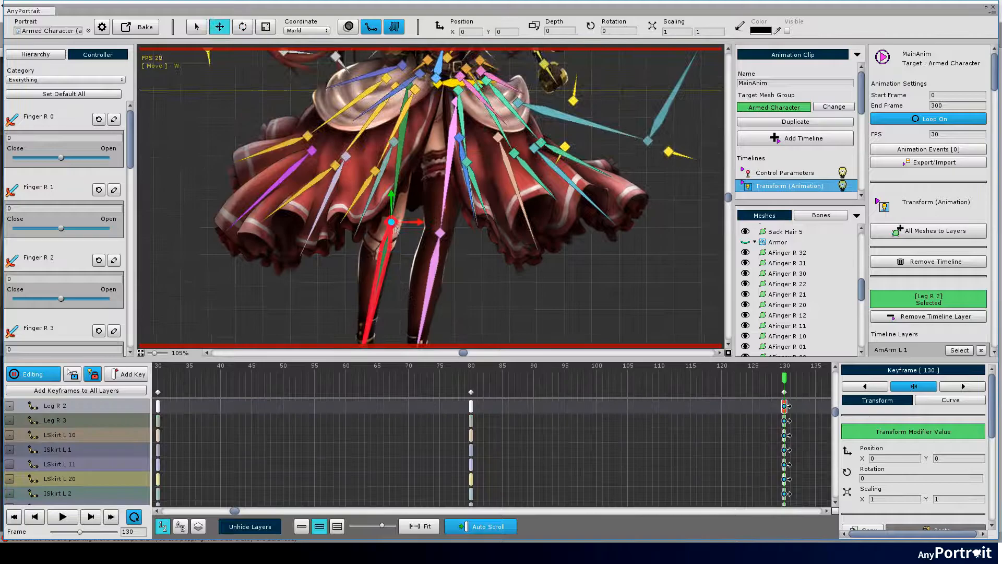
click(368, 216)
click(426, 287)
key(w)
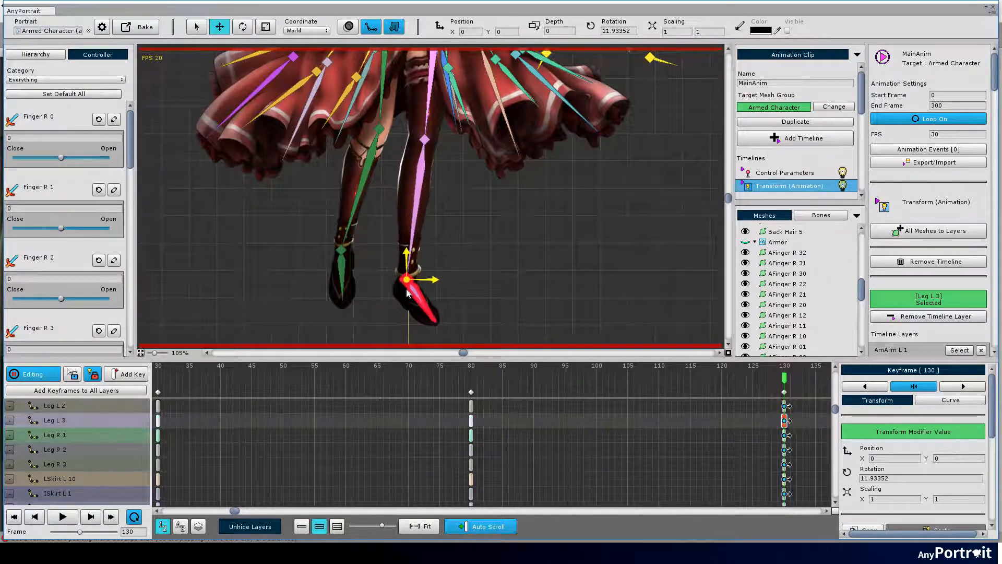
scroll(425, 287, down, 4)
scroll(427, 288, up, 3)
- Refine both legs at frame 130 and rotate the Leg R 3 foot bone to about 2.6 degrees
click(443, 183)
click(425, 288)
click(410, 175)
click(382, 265)
scroll(449, 334, down, 3)
click(435, 309)
key(w)
scroll(435, 309, up, 5)
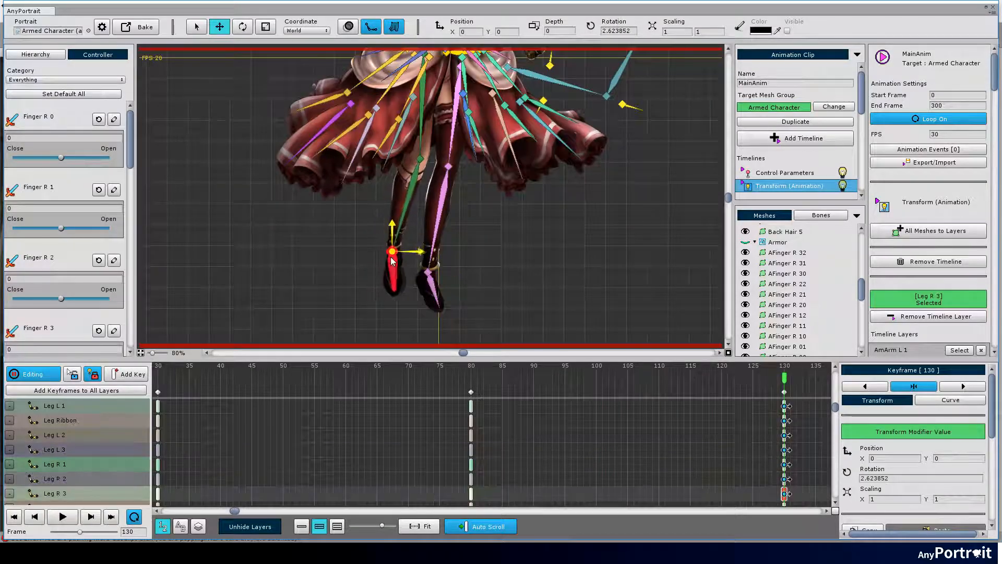
- Adjust the upper-body bones up to the Head in the frame 130 pose
click(450, 185)
scroll(434, 137, up, 5)
click(439, 128)
click(427, 164)
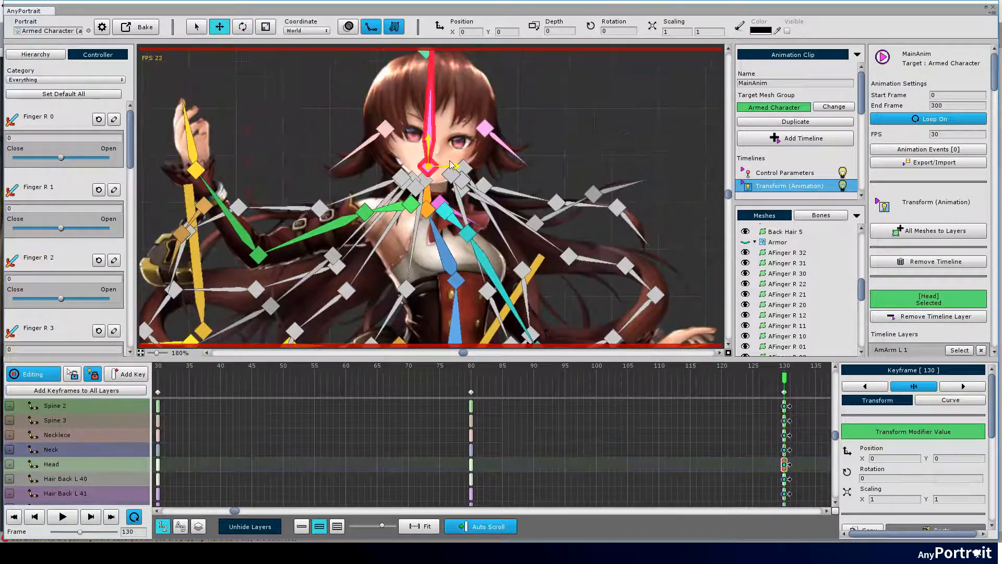
key(e)
- Deselect the bones and play the clip to review the motion through frame 130
scroll(439, 182, down, 6)
click(626, 131)
drag(784, 378, 735, 378)
scroll(474, 277, down, 5)
key(space)
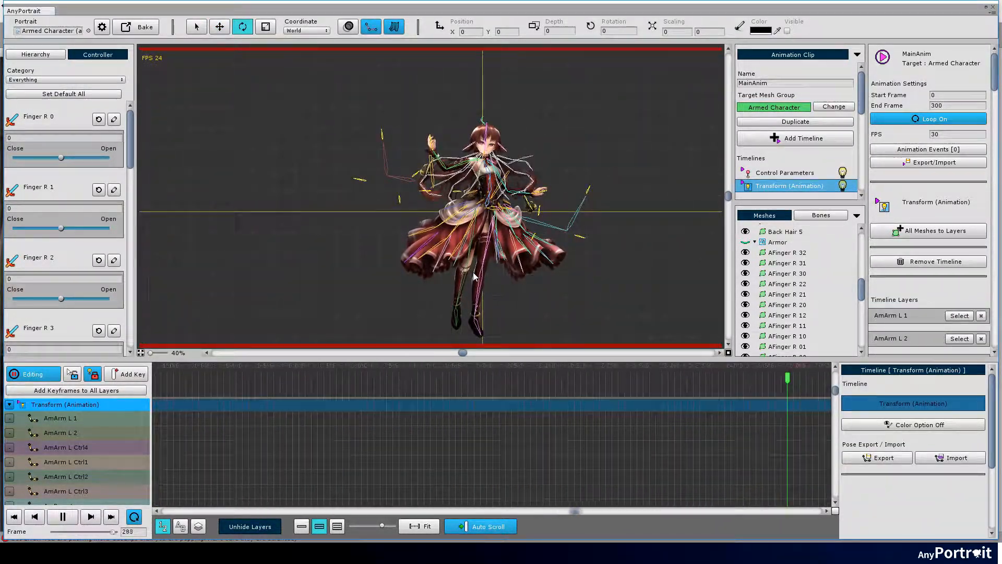
drag(279, 510, 166, 511)
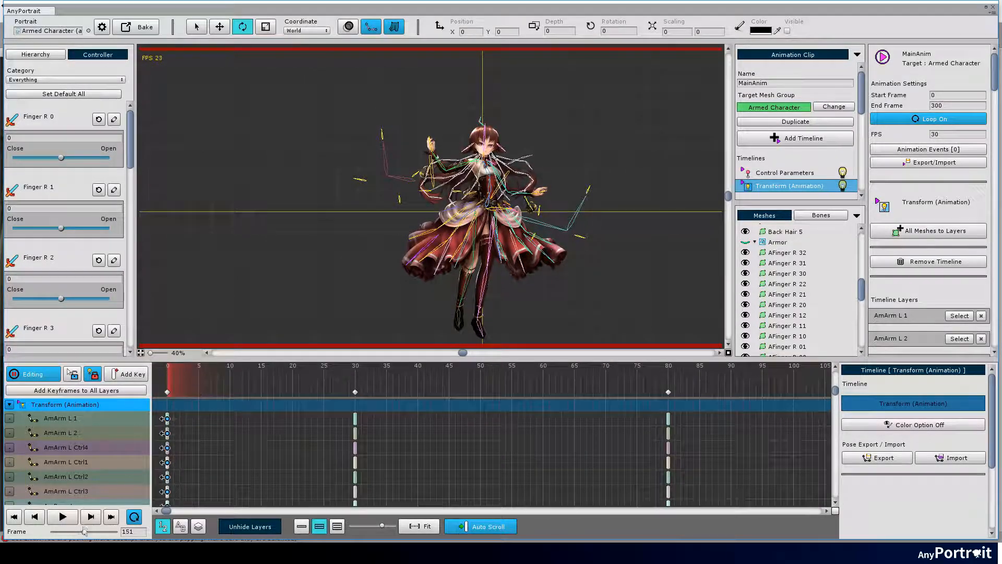
- Export the frame 0 pose with all bones included, naming it Base Pose and adding a description
click(168, 378)
click(167, 392)
click(250, 452)
click(167, 418)
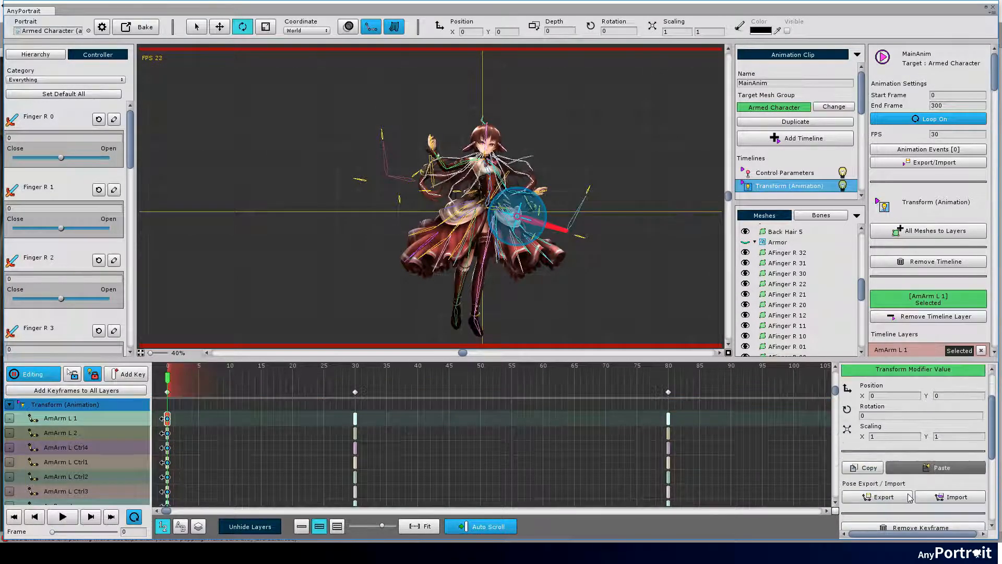
click(882, 498)
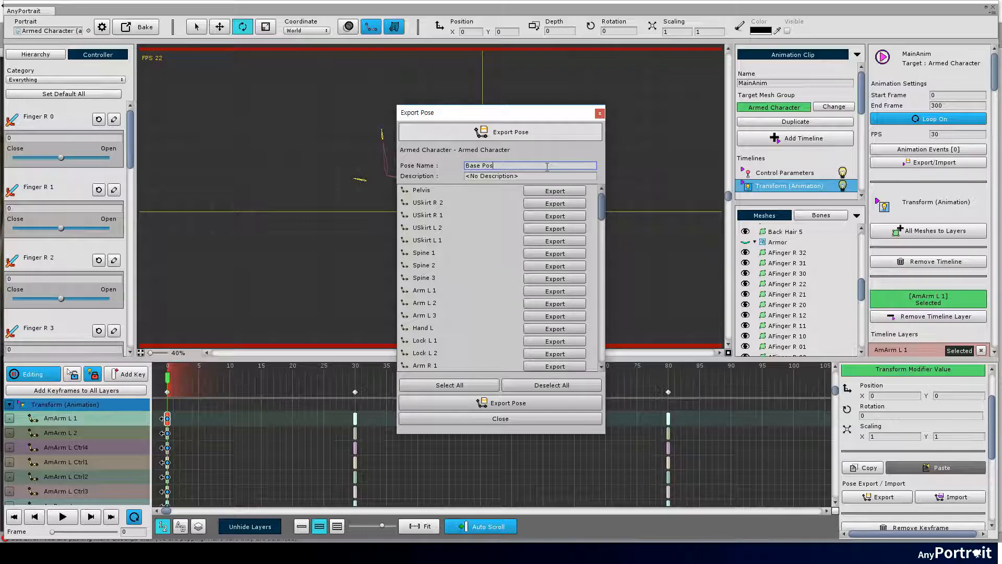
scroll(484, 294, down, 15)
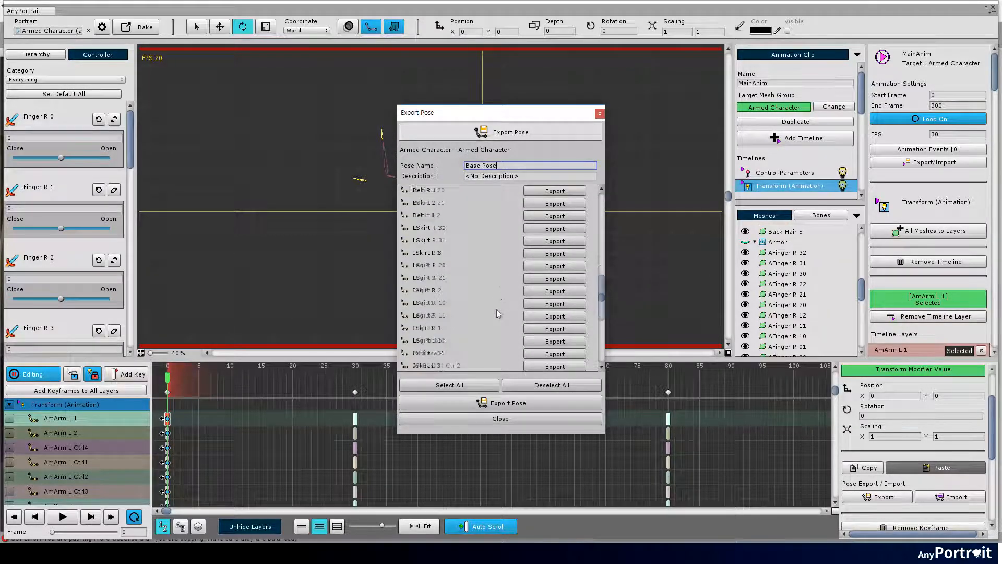
scroll(496, 308, up, 5)
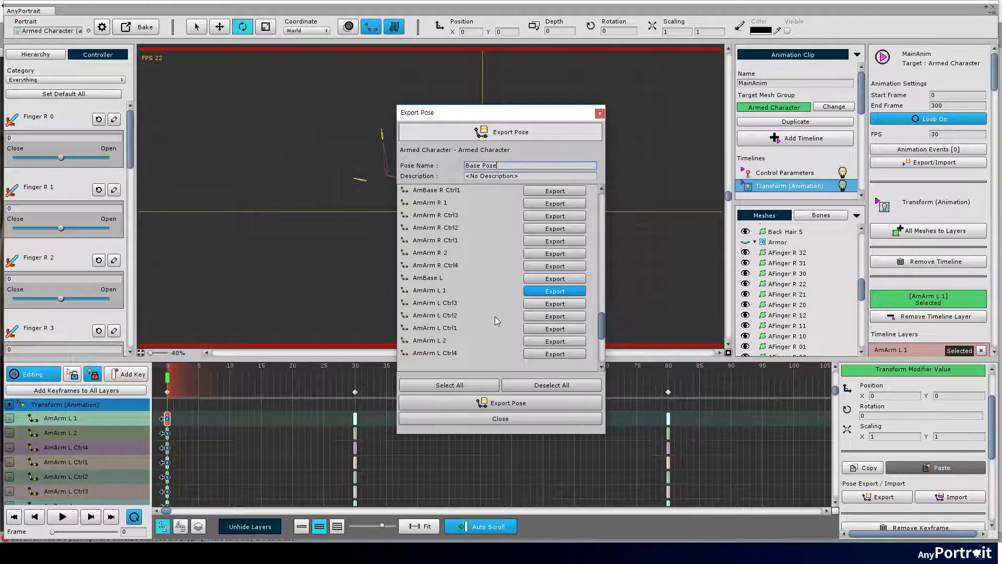
click(488, 385)
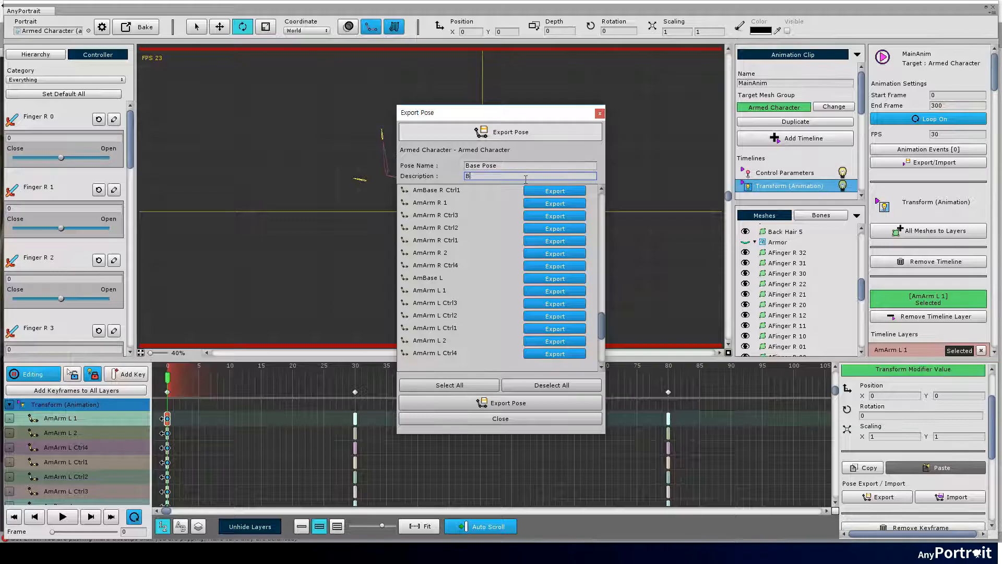
click(512, 403)
- Add keyframes to all layers at frame 177 and import the Base Pose there
scroll(501, 445, down, 5)
drag(66, 530, 90, 531)
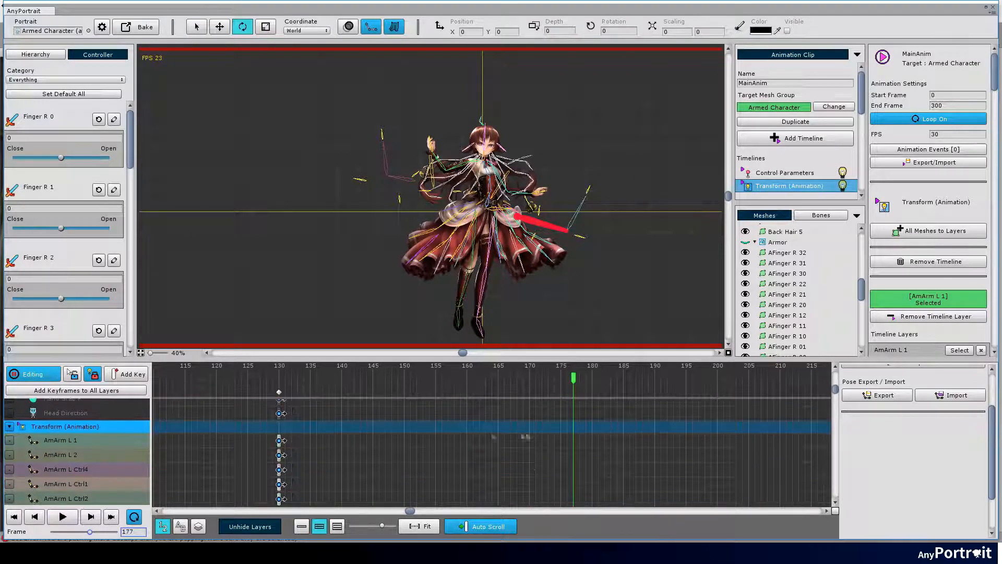
click(90, 389)
click(529, 296)
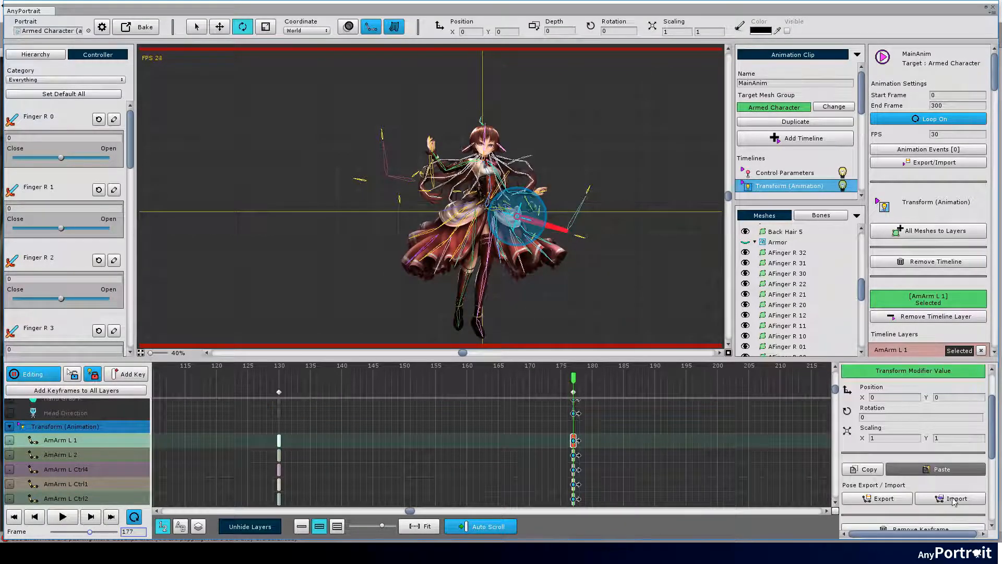
click(953, 500)
click(565, 183)
click(523, 423)
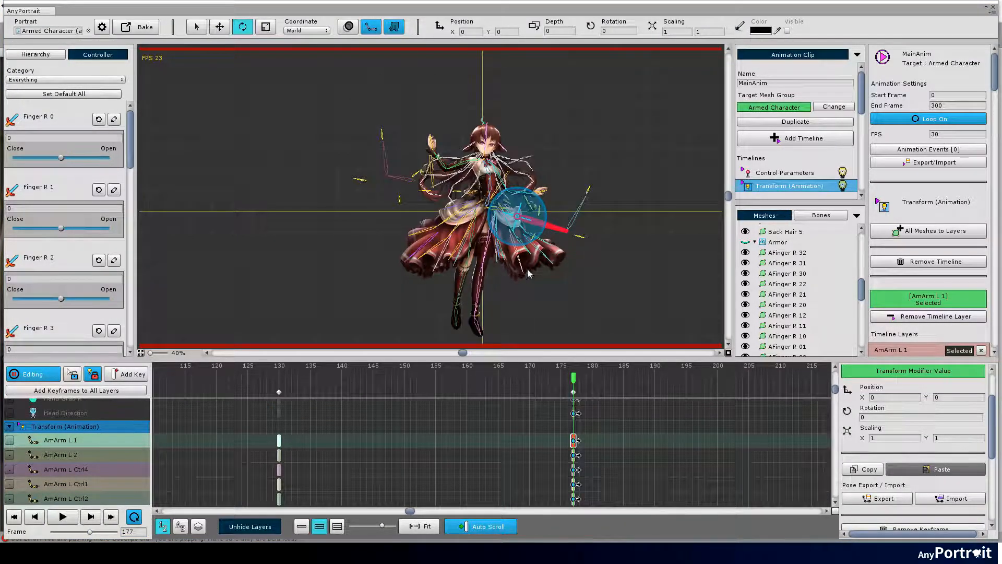
- Adjust the leg and foot bones at frame 177, rotating Leg R 3 to about -9.6 degrees
key(w)
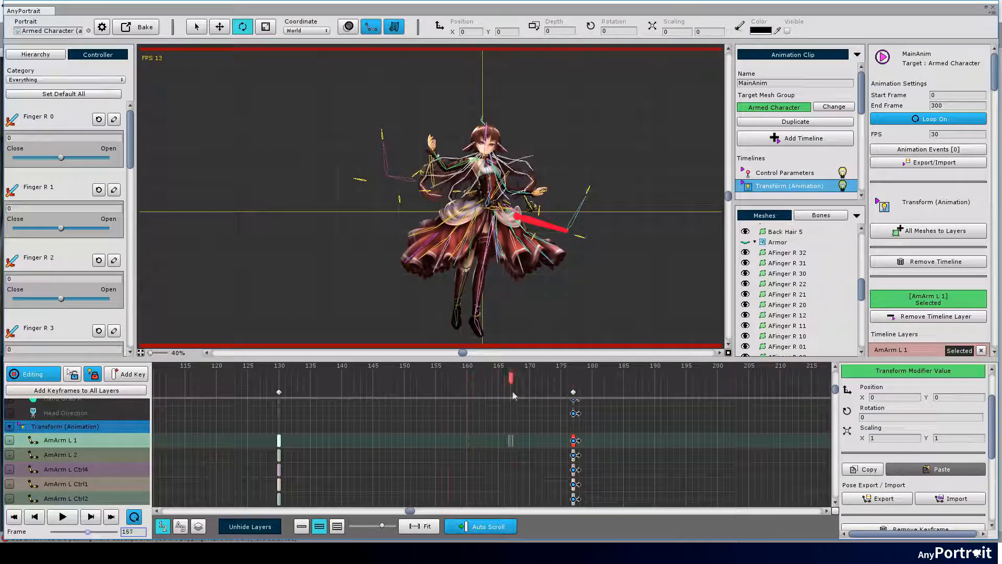
scroll(521, 271, up, 5)
click(410, 161)
click(409, 272)
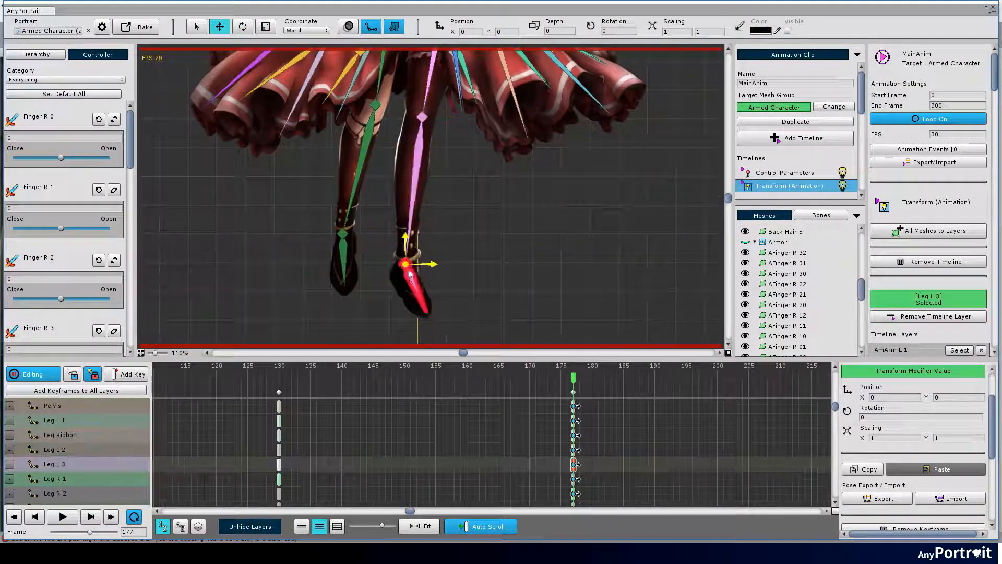
key(w)
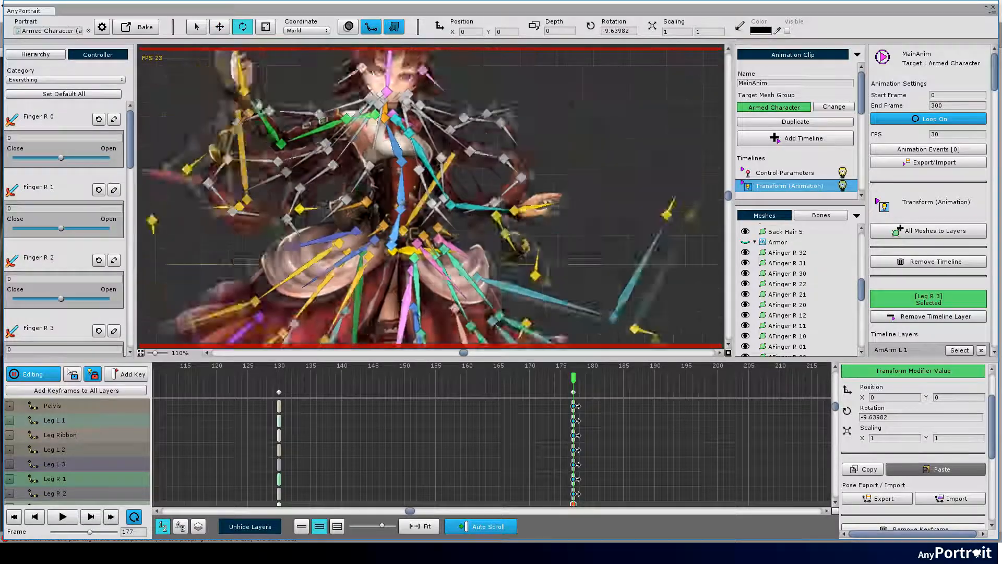
- Adjust the upper body at frame 177, rotating Head about 1.9, Arm L 2 about -6.3 and Hand L about 3.3 degrees
scroll(401, 200, up, 2)
click(401, 200)
scroll(401, 200, down, 2)
click(355, 172)
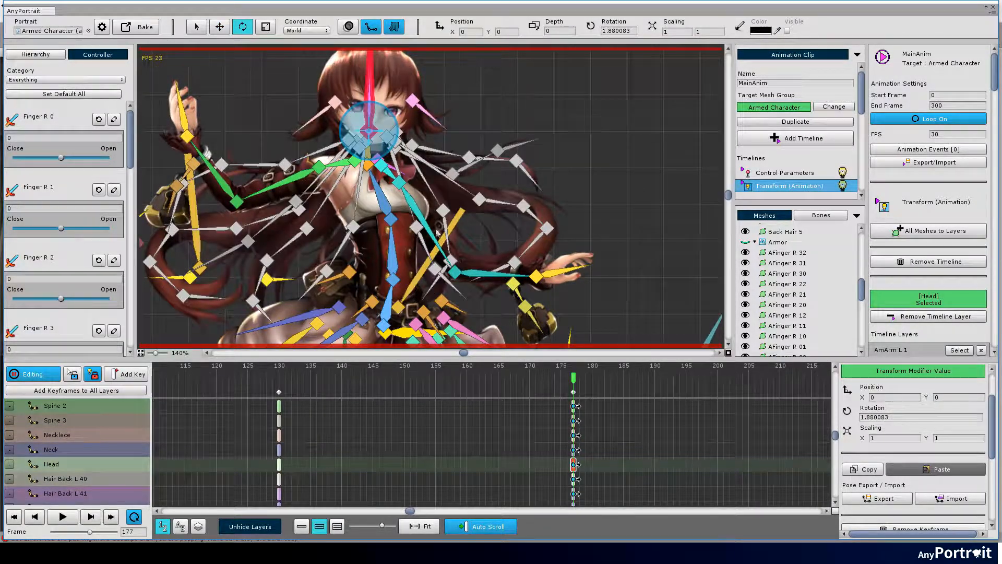
scroll(355, 172, up, 2)
click(597, 271)
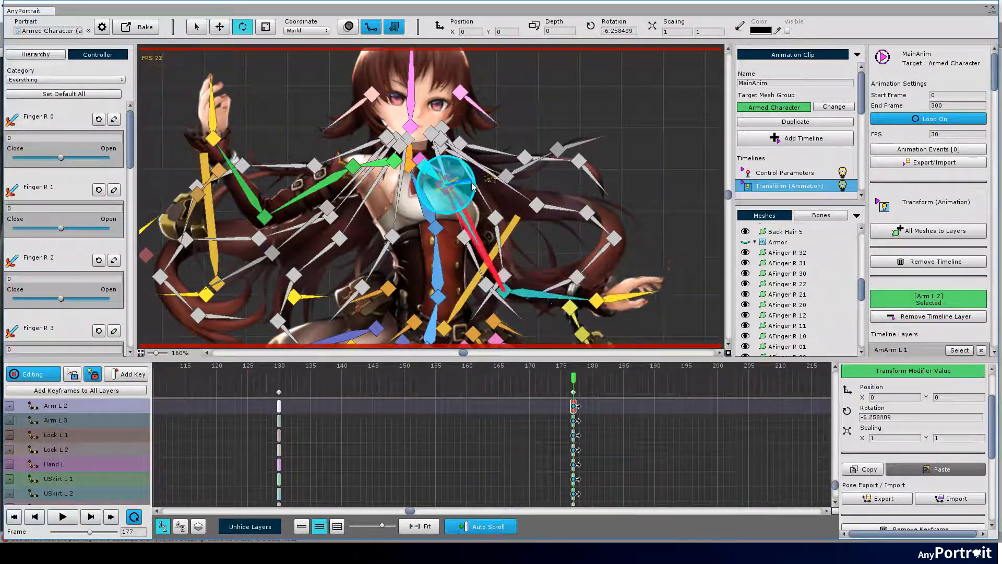
key(e)
- Save the Armed Character project and play the animation to review the new pose at frame 177
scroll(340, 286, down, 6)
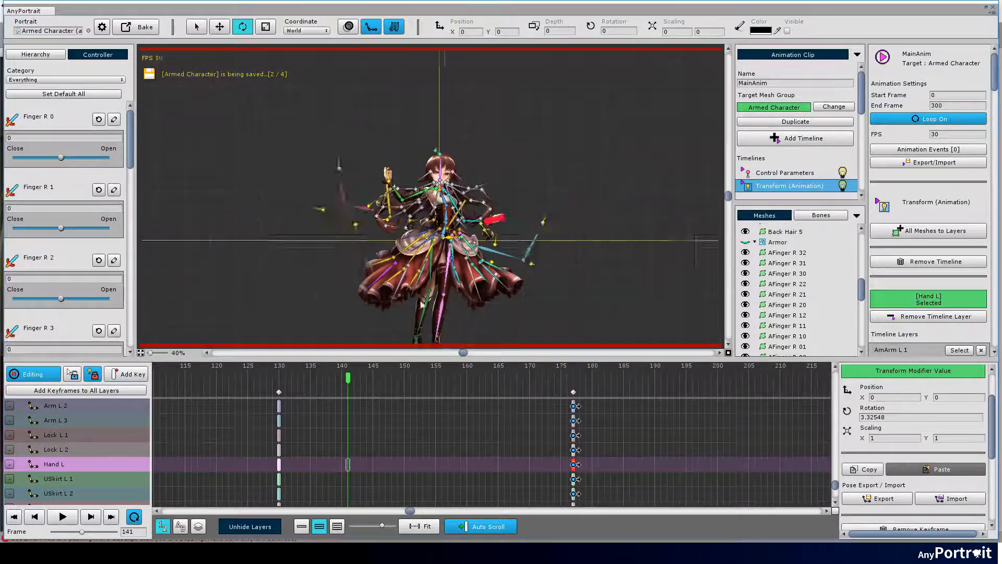
scroll(366, 271, up, 1)
key(space)
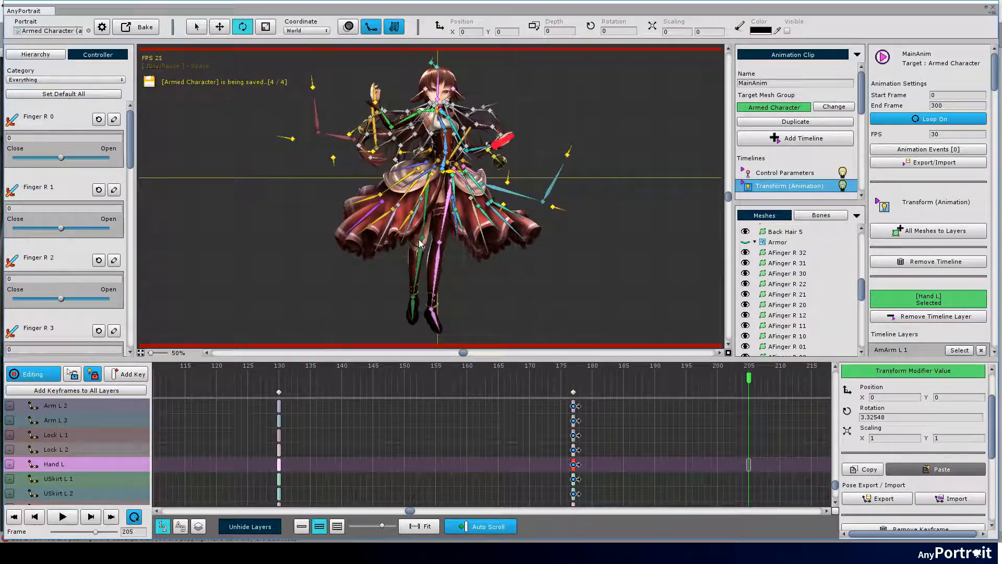
scroll(407, 219, up, 1)
click(404, 207)
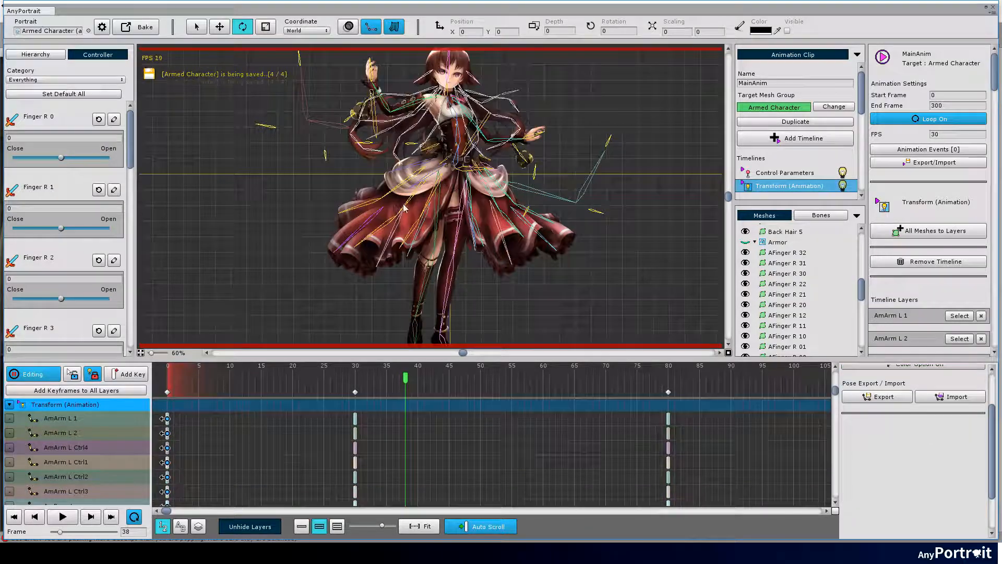
- Preview MainAnim on Root Unit 0 and check the portrait's Bake settings
key(space)
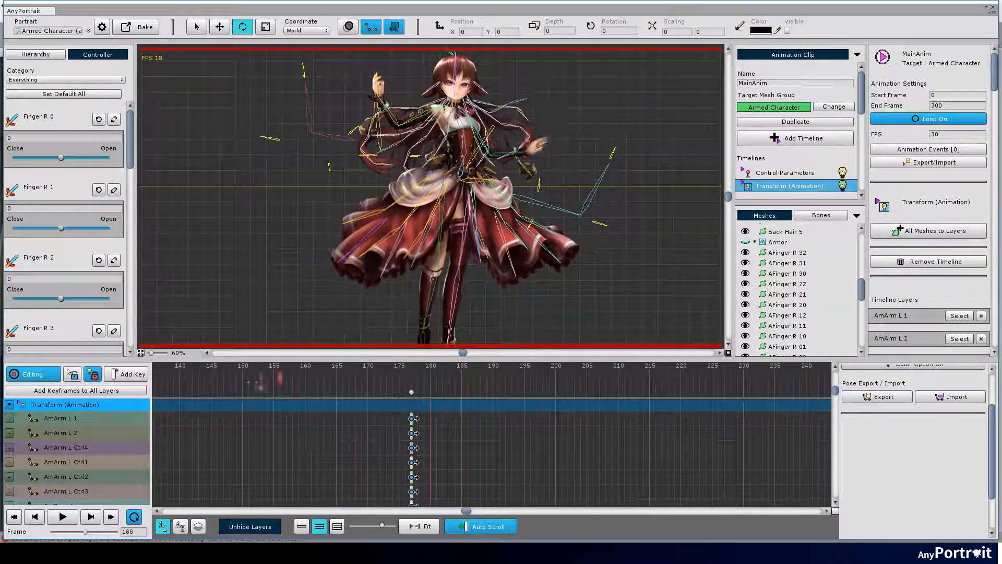
drag(455, 379, 286, 379)
scroll(293, 387, down, 1)
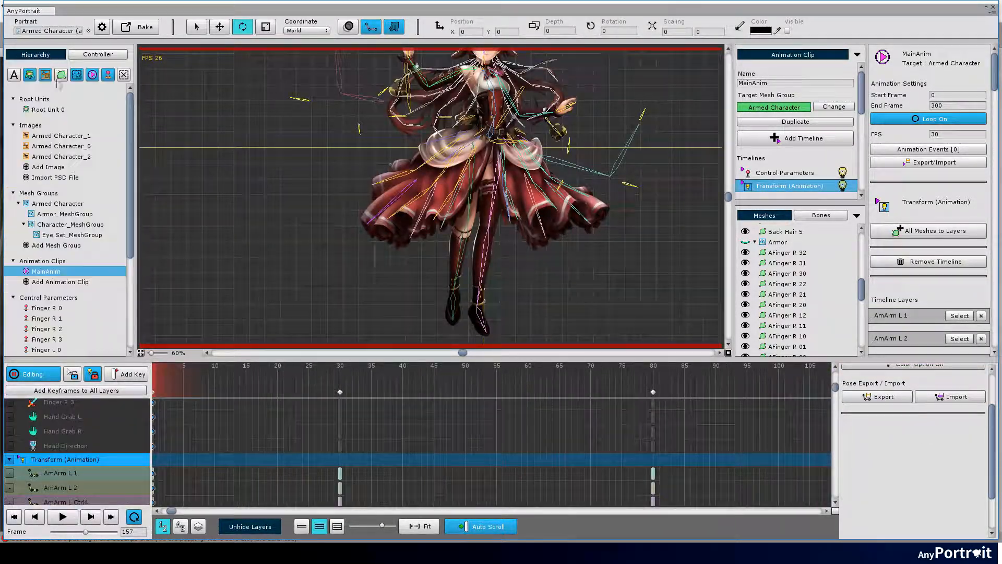
click(48, 110)
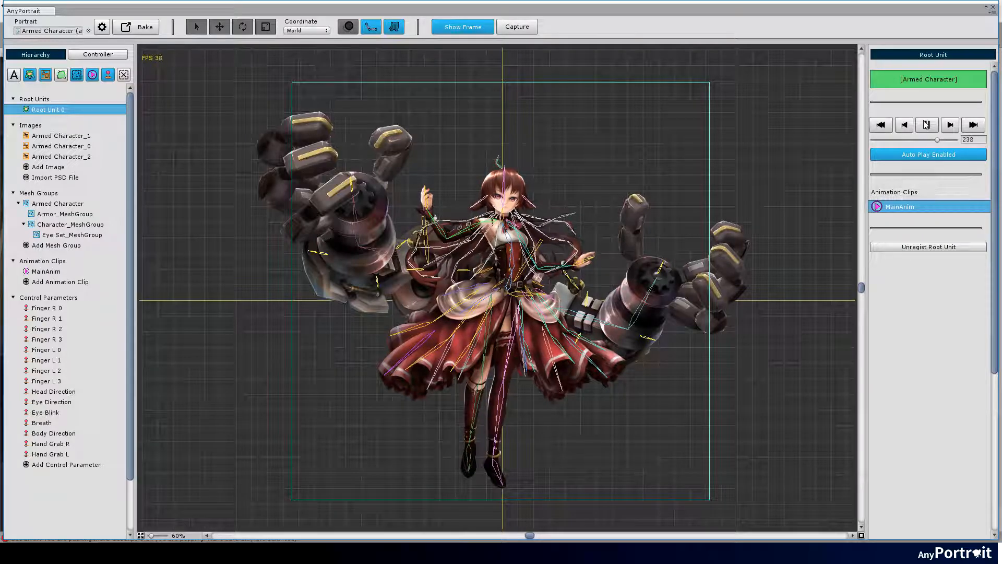
click(136, 26)
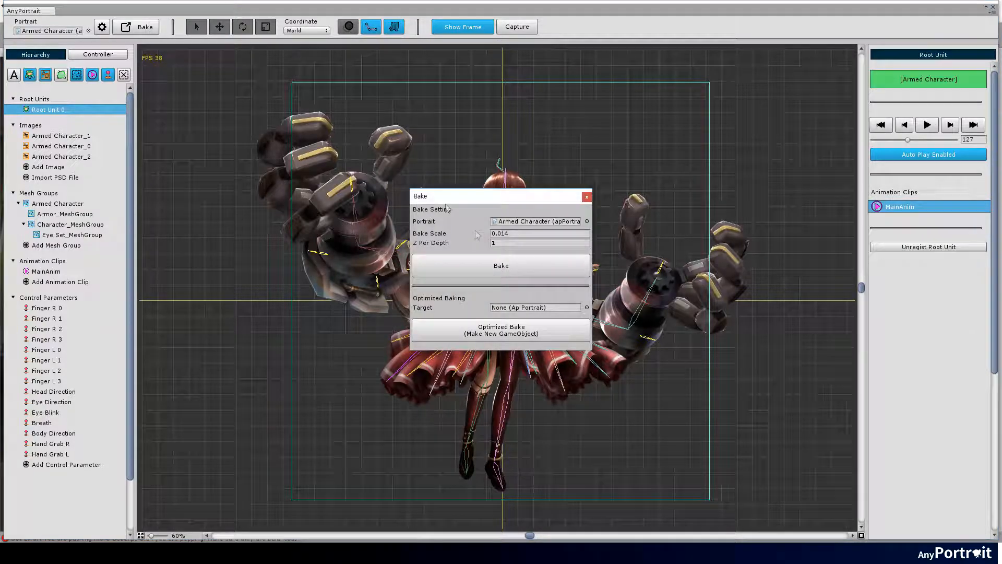
click(585, 197)
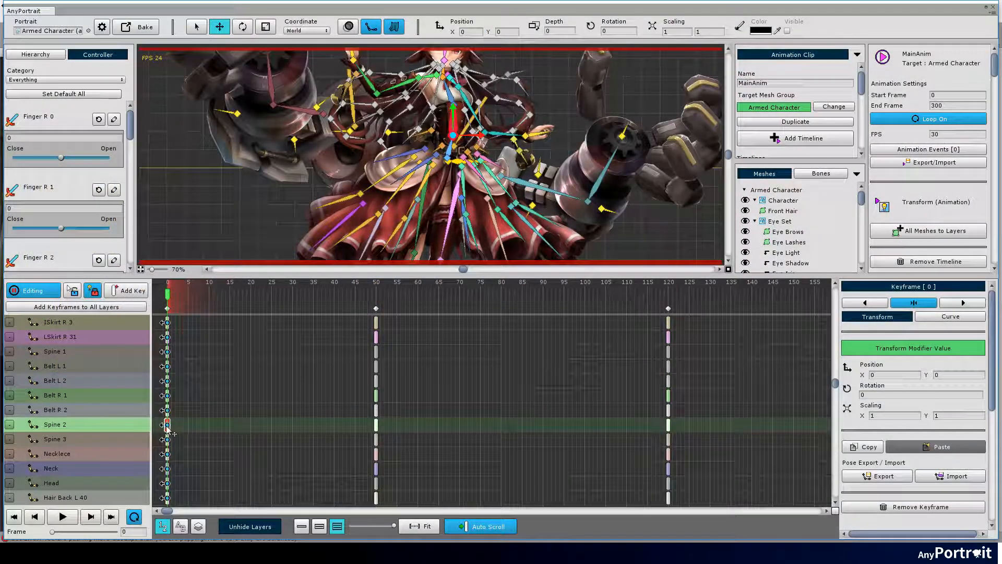
- Stagger the frame 0 keyframes up the torso: Spine 2 to frame 6, Spine 3 to 11, Neck to 14 and Head to 17
scroll(122, 426, down, 1)
click(121, 418)
drag(167, 417, 229, 417)
click(139, 445)
drag(167, 446, 242, 446)
scroll(242, 438, down, 1)
mouse_move(203, 392)
mouse_down()
mouse_move(191, 395)
mouse_move(213, 407)
mouse_up()
click(229, 407)
click(242, 436)
drag(242, 436, 226, 436)
click(167, 450)
drag(167, 451, 238, 451)
- Delay the right arm's frame 0 keyframes to frame 10, with Arm R 2 at 13, Arm R 3 at 16 and Hand R at 18
scroll(112, 424, down, 10)
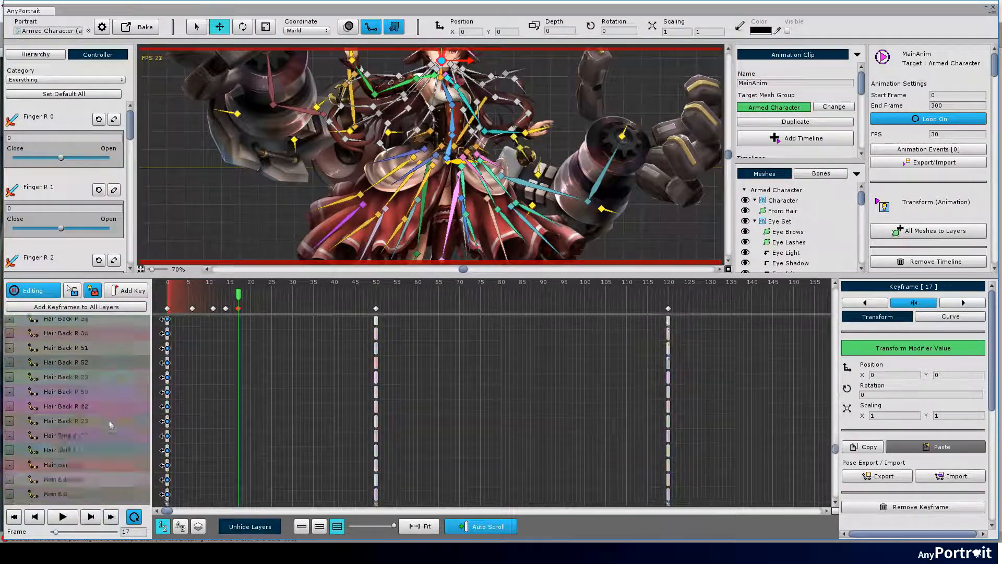
click(167, 396)
drag(213, 401, 209, 395)
drag(167, 410, 209, 409)
scroll(203, 412, down, 1)
click(225, 405)
scroll(178, 407, down, 3)
- Delay the left arm's frame 0 keyframes, with Arm L 2 at frame 12, Arm L 3 at 16, Lock L at 10 and Hand L at 18
drag(167, 425, 217, 432)
scroll(230, 423, down, 2)
drag(167, 446, 233, 448)
drag(167, 462, 209, 462)
drag(167, 477, 209, 476)
drag(167, 490, 242, 491)
scroll(243, 460, up, 3)
click(242, 437)
- Shift the frame 50 arm and lock keyframes to frame 61, with Arm 2 at 66, Arm 3 at 70 and both hands at 73
click(376, 341)
drag(388, 493, 389, 491)
drag(375, 340, 459, 369)
drag(421, 413, 472, 413)
drag(422, 442, 442, 443)
drag(422, 457, 459, 458)
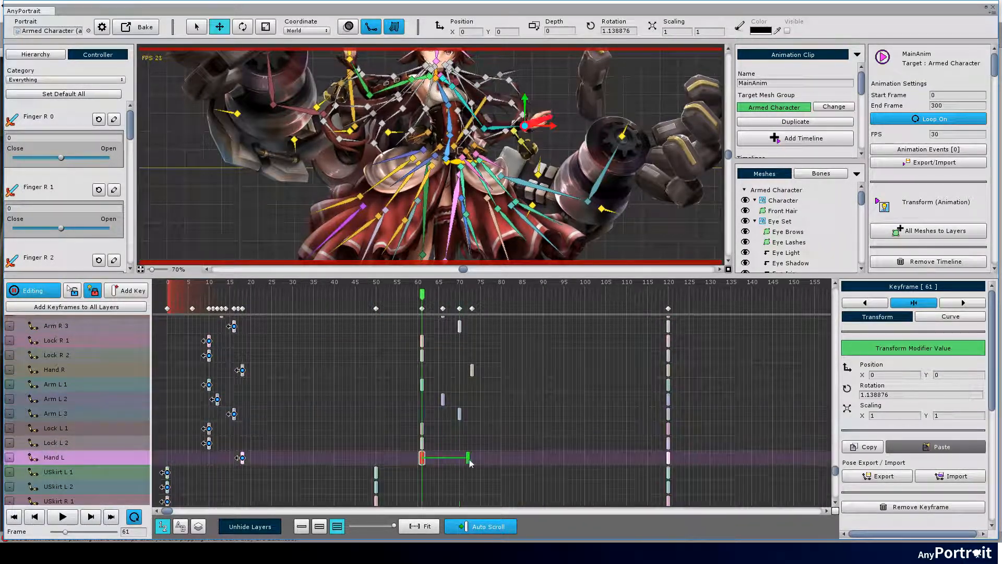
- Shift the frame 120 arm and lock keyframes to 132, with Arm 2 at 138, Arm 3 at 145, Hand R at 148, Hand L at 150
drag(522, 334, 562, 494)
drag(585, 354, 587, 355)
drag(586, 355, 611, 355)
drag(587, 370, 640, 370)
drag(587, 413, 653, 413)
drag(587, 442, 641, 458)
drag(587, 500, 662, 501)
- Shift the arm, lock and hand keyframes of the frame 190 pose forward, delaying each joint further toward the hands
drag(553, 340, 600, 499)
drag(570, 473, 650, 473)
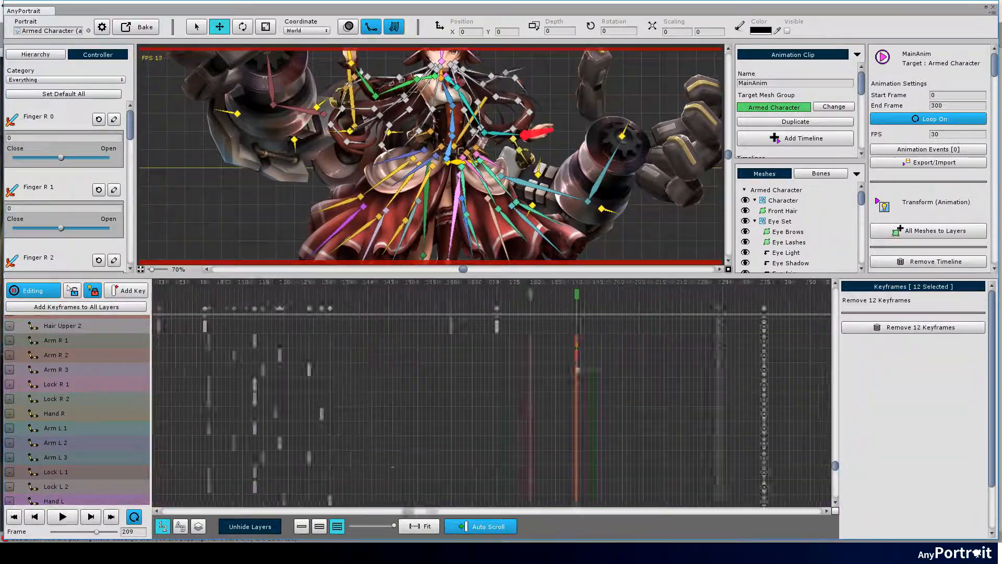
click(445, 346)
drag(442, 355, 463, 356)
drag(442, 370, 479, 371)
drag(444, 414, 496, 414)
drag(442, 443, 484, 458)
drag(442, 500, 504, 501)
- Stagger the arm, lock and hand keyframes of the frame 254 pose, ending with Hand L at frame 280, and play the animation
scroll(522, 418, right, 3)
drag(463, 337, 488, 501)
scroll(459, 425, left, 10)
scroll(446, 418, right, 10)
drag(468, 398, 506, 399)
drag(505, 355, 550, 370)
drag(506, 414, 568, 414)
drag(505, 443, 535, 444)
drag(506, 500, 576, 500)
click(62, 517)
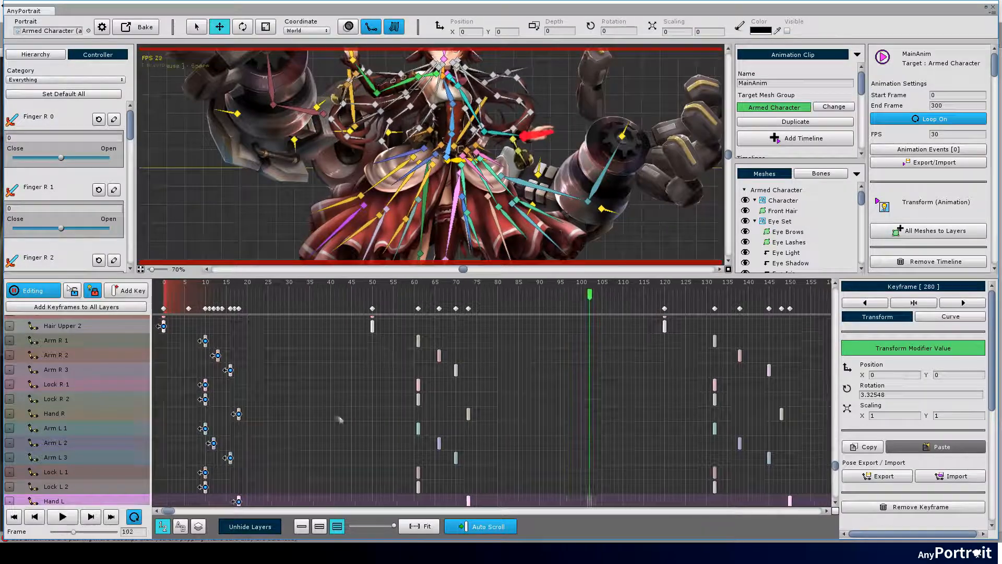
- Stagger the torso keyframes of the frame 50 pose: Spine 2 to frame 59, Spine 3 to 67, Neck to 70 and Head to 73
scroll(293, 405, up, 5)
click(373, 370)
drag(373, 370, 410, 370)
drag(373, 385, 444, 385)
drag(372, 414, 456, 414)
drag(373, 429, 469, 429)
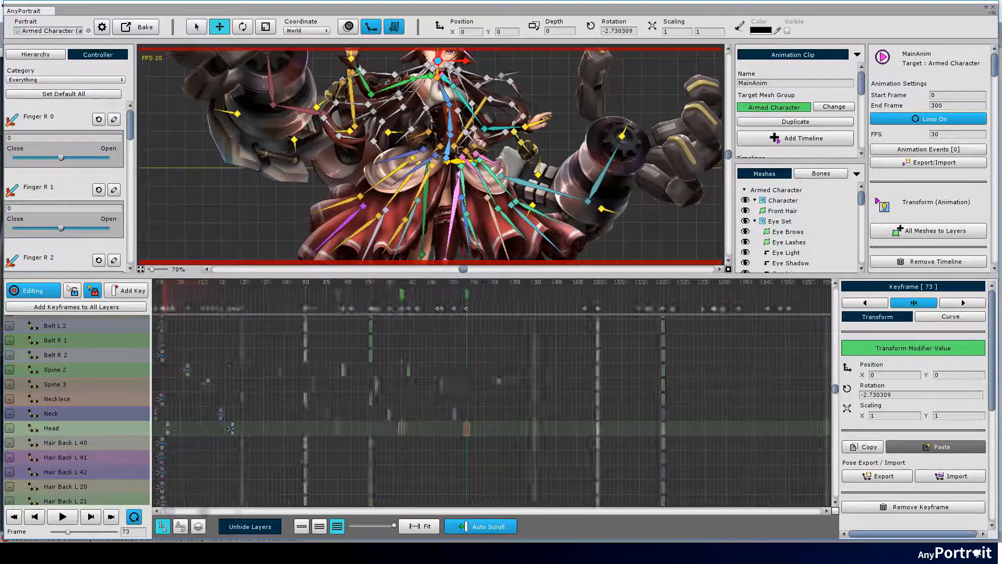
- Stagger the torso keyframes of the frame 120 pose: Spine 2 to frame 125, Spine 3 to 129, Neck to 132 and Head to 134
drag(484, 371, 525, 370)
drag(484, 385, 559, 386)
drag(484, 415, 572, 415)
drag(484, 429, 593, 431)
click(62, 516)
drag(512, 361, 592, 436)
drag(525, 370, 504, 371)
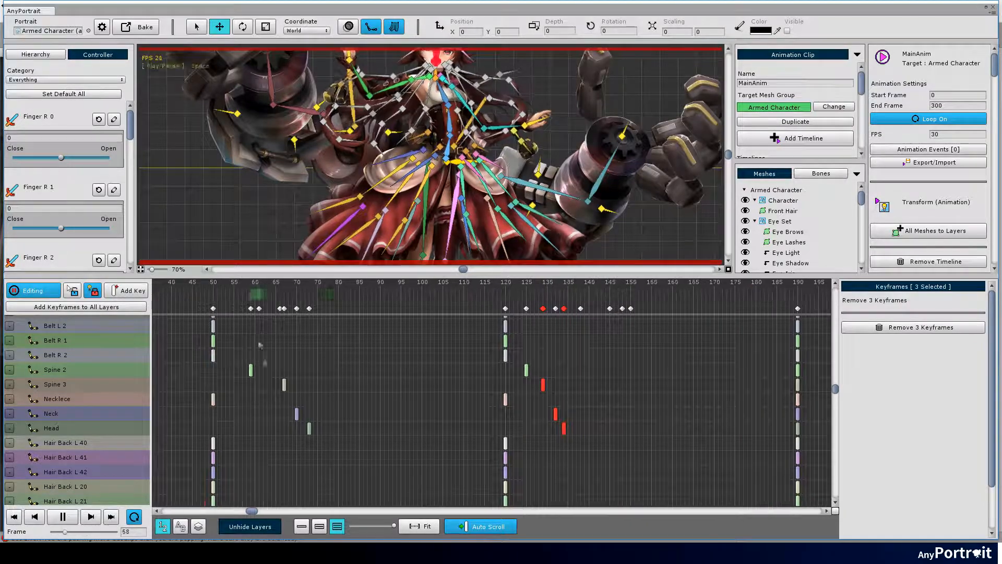
- Stagger the Spine 2, Spine 3, Neck and Head keyframes of the poses at frames 190 and 254 with increasing delays toward the head
drag(500, 370, 526, 373)
drag(500, 385, 537, 386)
drag(499, 415, 558, 429)
drag(550, 371, 575, 371)
drag(551, 385, 584, 386)
drag(550, 414, 600, 415)
drag(550, 429, 609, 429)
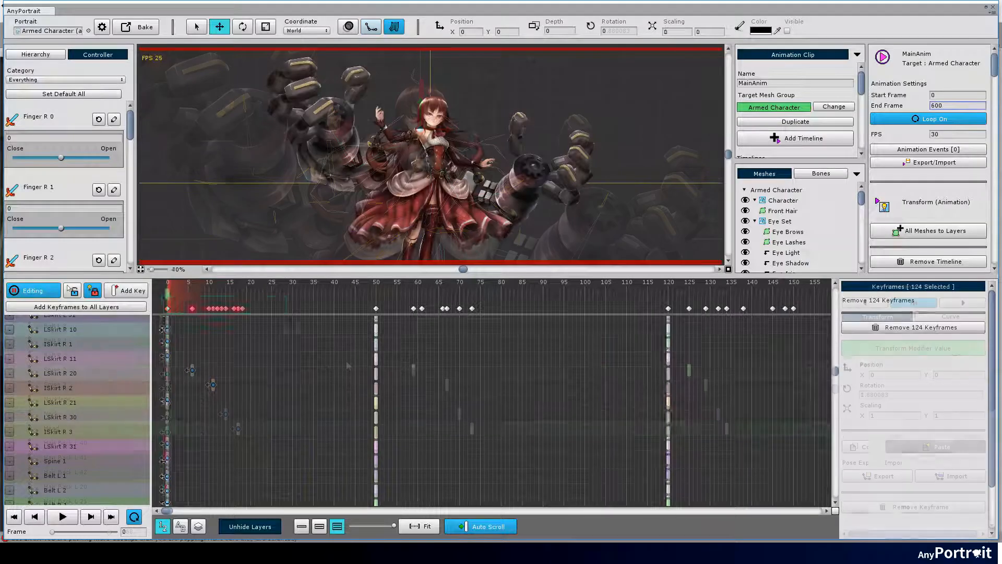
- Try to duplicate all of the clip's keyframes as a second sequence offset by 121 frames
drag(380, 291, 574, 311)
drag(516, 358, 315, 314)
scroll(316, 315, up, 10)
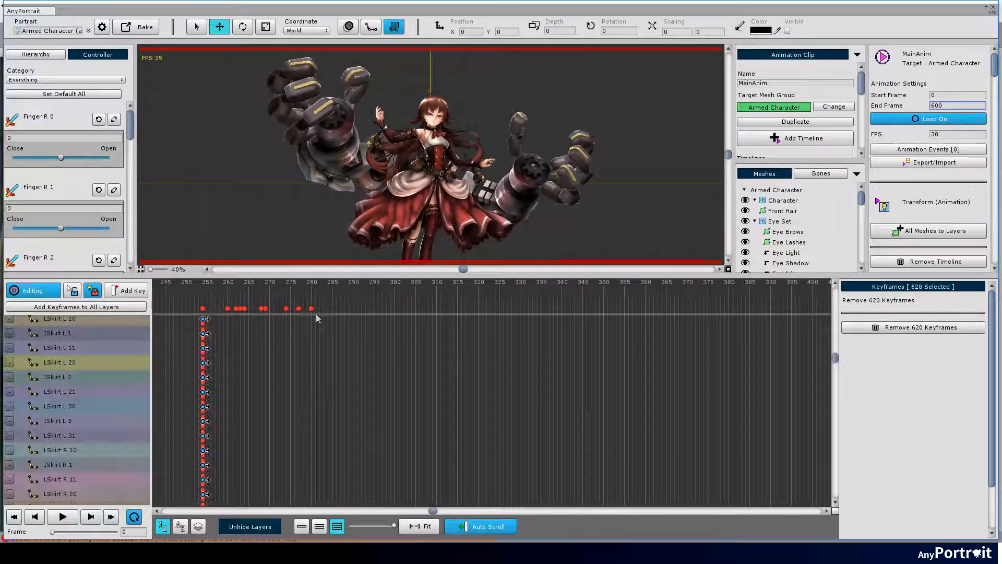
click(424, 308)
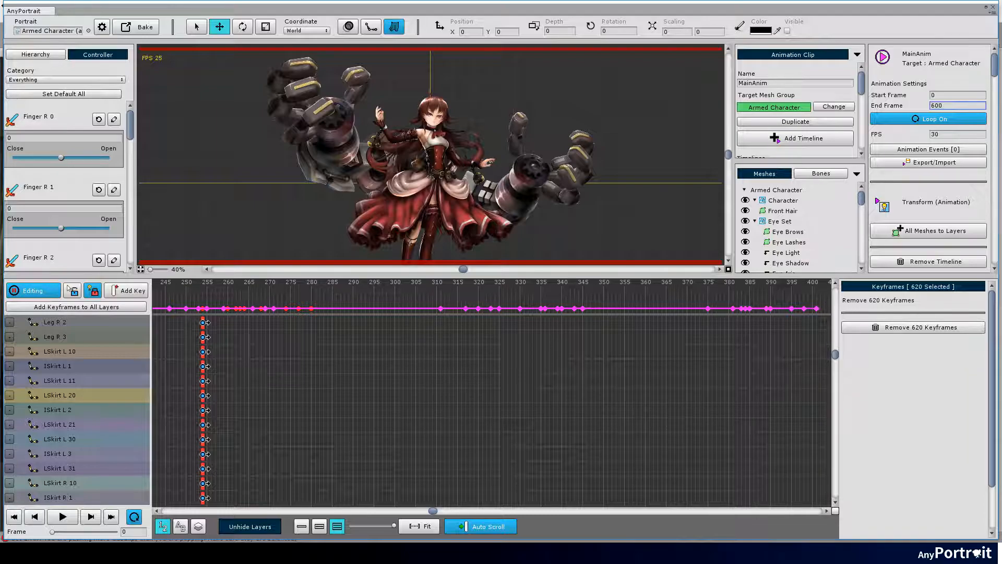
drag(311, 308, 817, 309)
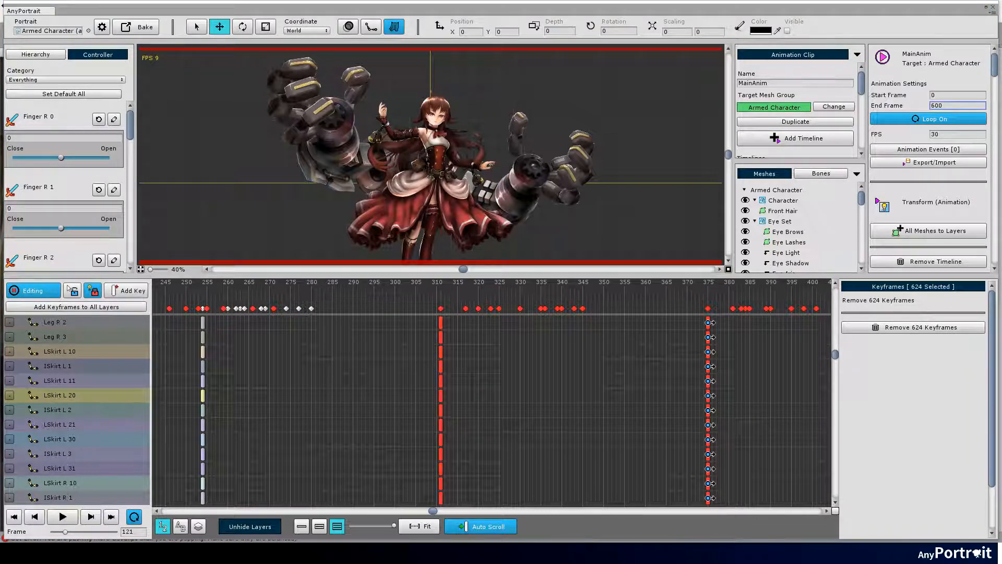
- Select the last pose's keyframes at frames 254 to 280 and reposition the keyframe sets further along the timeline
drag(294, 319, 203, 314)
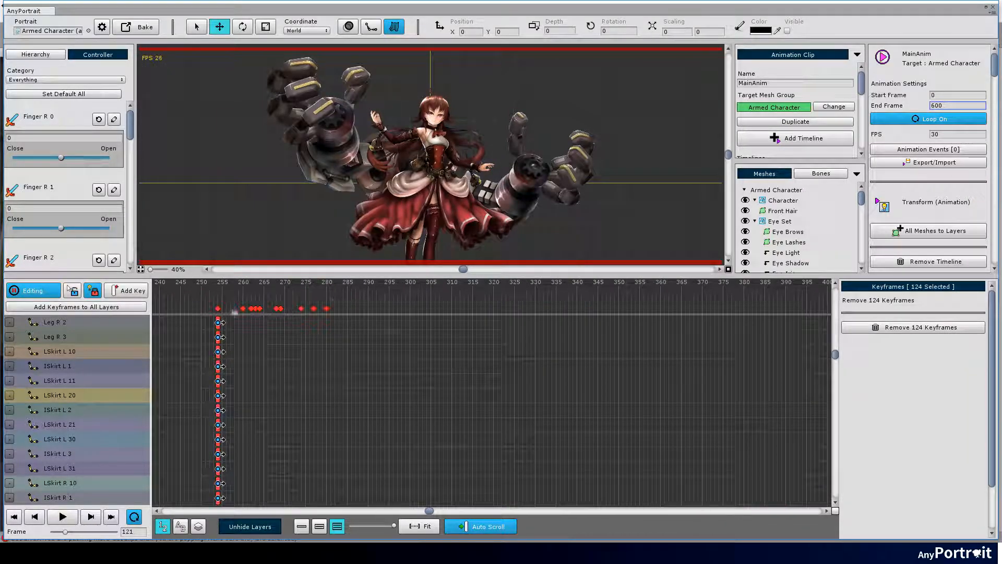
drag(212, 308, 440, 333)
drag(359, 369, 428, 369)
drag(357, 320, 199, 313)
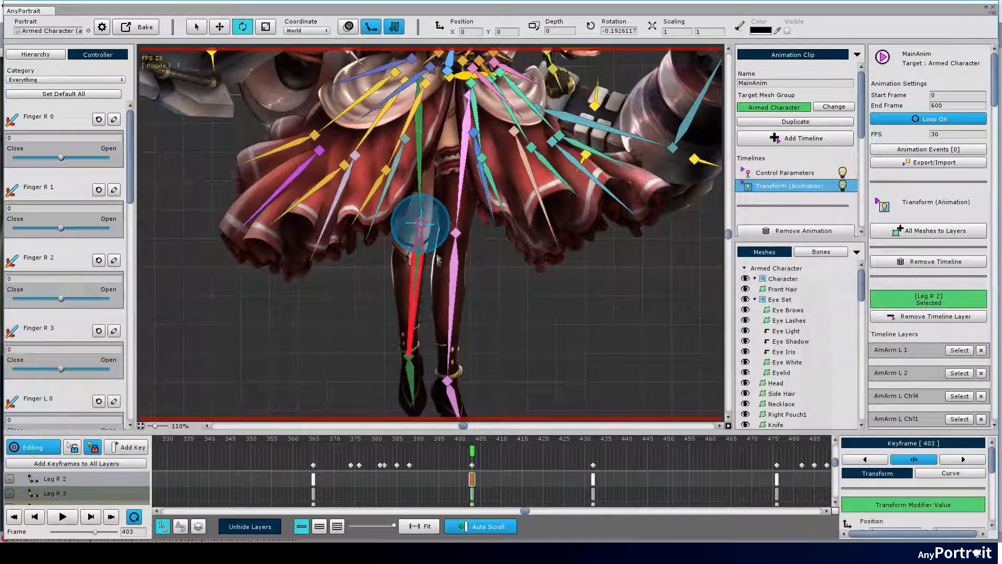
- Adjust the spine and head bones at frame 403, rotating Head to about 2.06 degrees
click(449, 176)
scroll(447, 136, up, 5)
drag(459, 156, 457, 271)
click(437, 166)
drag(444, 130, 444, 206)
click(427, 172)
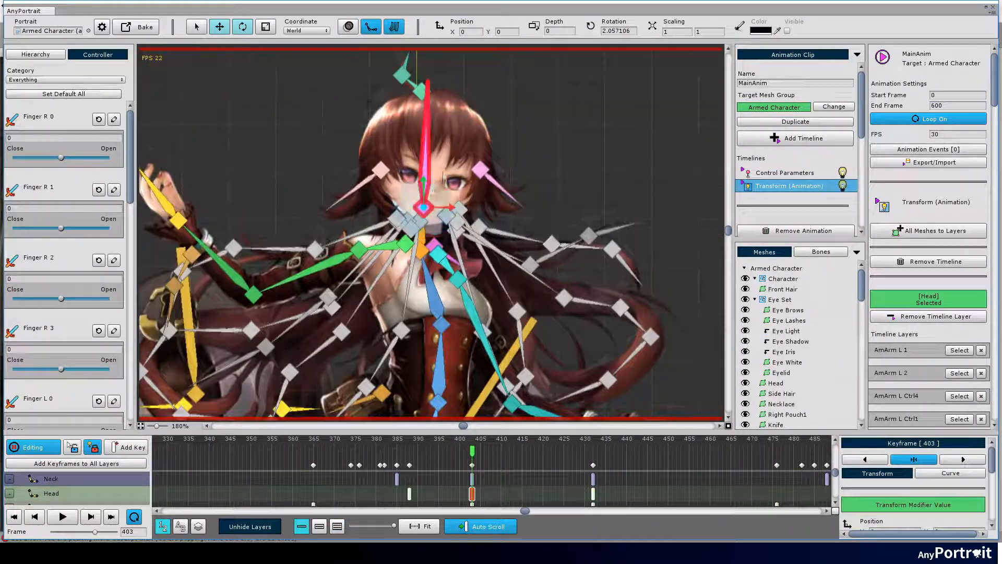
- Adjust both arms and the left hand bone in the pose at frame 403
drag(397, 246, 398, 170)
click(358, 189)
click(474, 212)
key(w)
drag(475, 212, 392, 192)
click(436, 316)
drag(435, 316, 447, 312)
click(546, 351)
key(e)
scroll(446, 346, down, 3)
drag(446, 345, 459, 292)
scroll(460, 291, down, 2)
- Adjust the spine and head bones at frame 432, rotating Spine 3 to about -1.06 degrees
drag(456, 450, 593, 451)
click(418, 284)
key(w)
scroll(405, 261, up, 4)
click(405, 250)
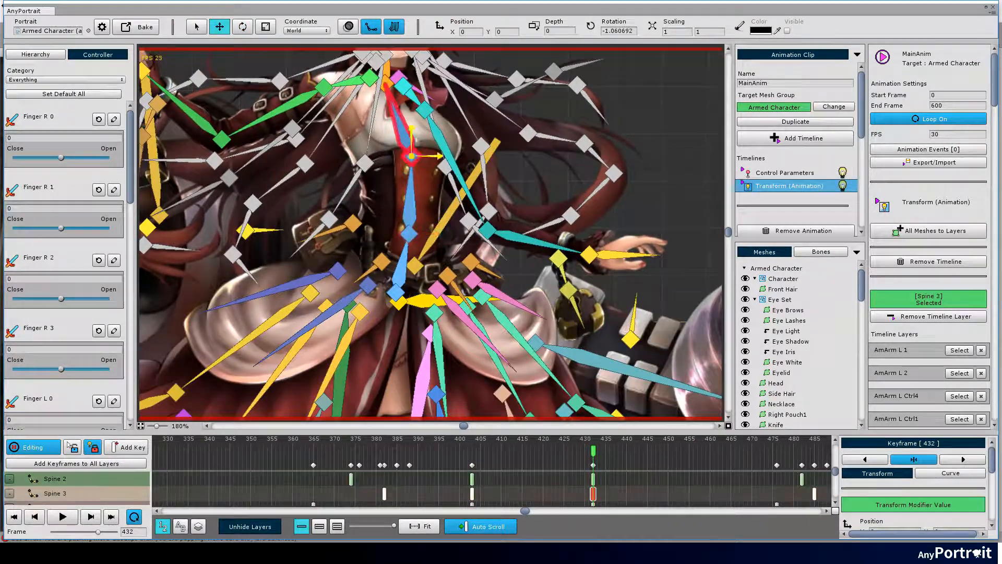
drag(400, 126, 391, 237)
click(384, 180)
click(387, 112)
key(e)
key(w)
- Adjust both arms and hands at frame 432, rotating Hand L to about 6 degrees
click(545, 328)
click(629, 292)
key(e)
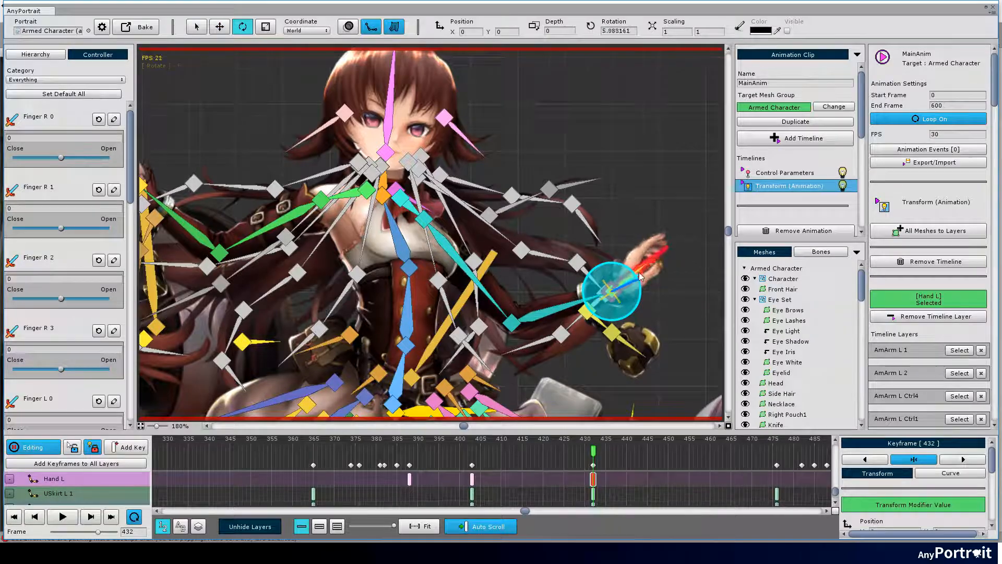
click(359, 241)
key(w)
drag(262, 254, 247, 222)
key(e)
click(192, 154)
- Refine the Head bone at frame 403 and play the animation
scroll(251, 167, down, 3)
drag(593, 451, 471, 451)
scroll(417, 157, up, 2)
click(416, 105)
scroll(431, 235, down, 3)
key(space)
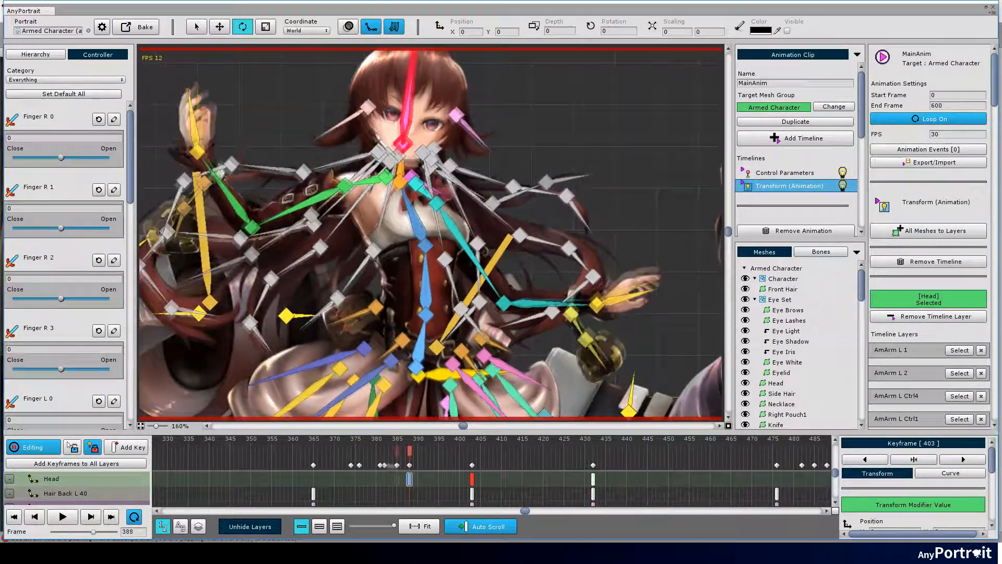
- Adjust the Pelvis bone at frame 403 and play the animation
drag(651, 451, 472, 451)
click(443, 234)
key(w)
key(space)
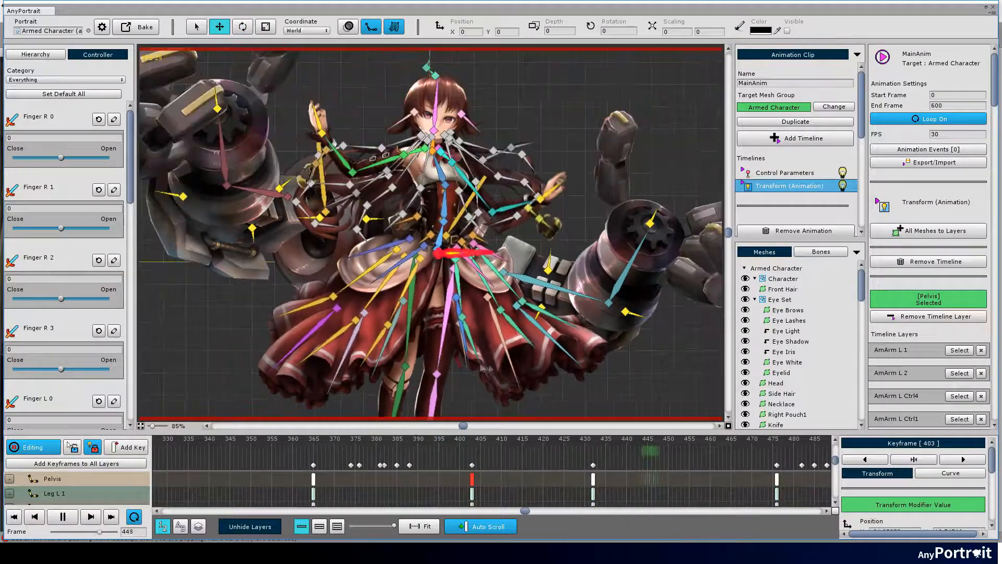
- Adjust the Hand L bone at frame 409 and play back the motion
scroll(495, 177, down, 5)
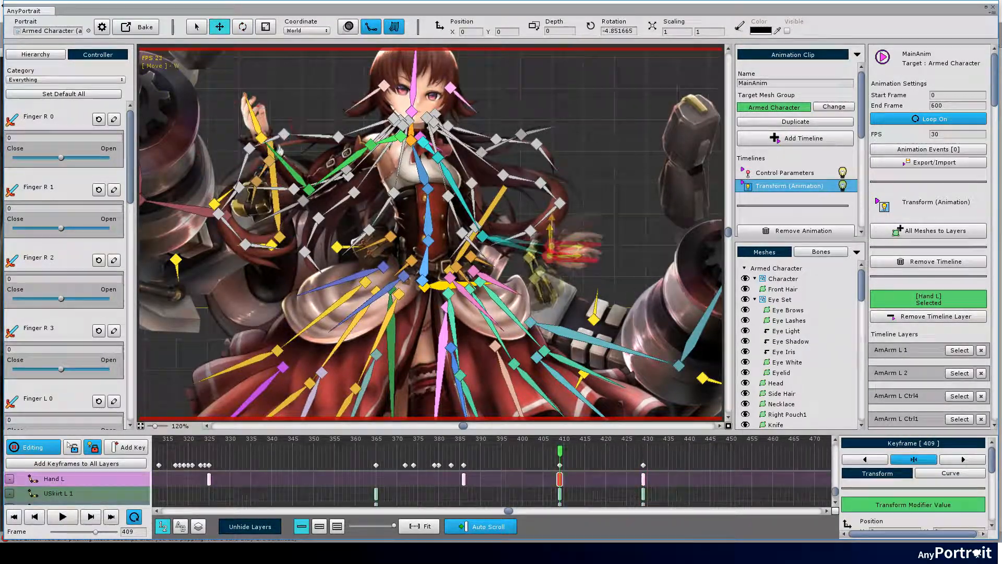
key(e)
key(space)
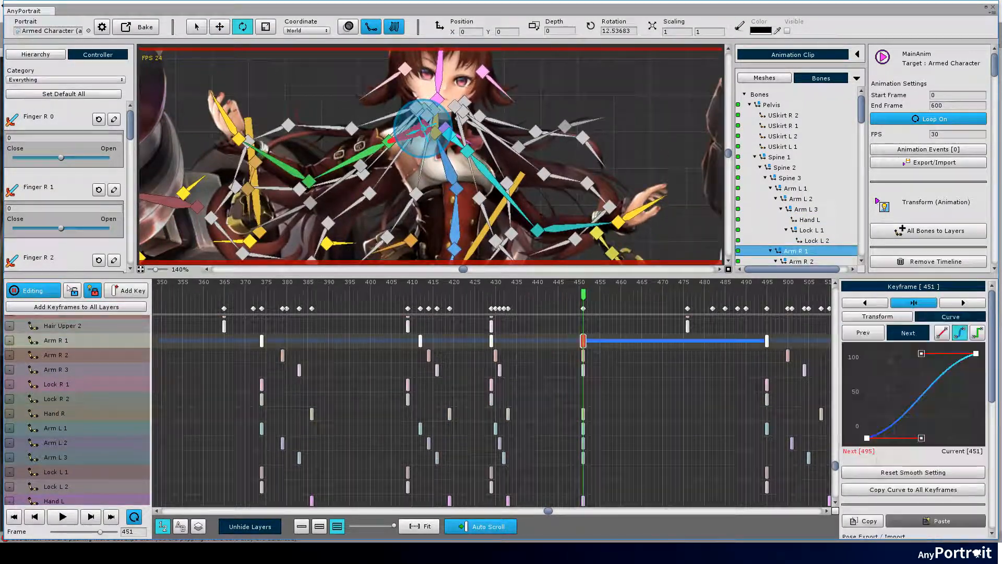
- Reshape the transition curves of the right arm and Hand R keyframes at frame 451
drag(948, 372, 923, 355)
click(583, 355)
click(584, 370)
click(583, 413)
- Reshape the incoming transition curves of the Arm L 1 to 3 and Hand L keyframes at frame 451
scroll(583, 407, down, 3)
click(583, 385)
drag(900, 438, 954, 438)
drag(943, 354, 964, 407)
click(583, 400)
click(583, 414)
drag(921, 438, 953, 438)
click(583, 457)
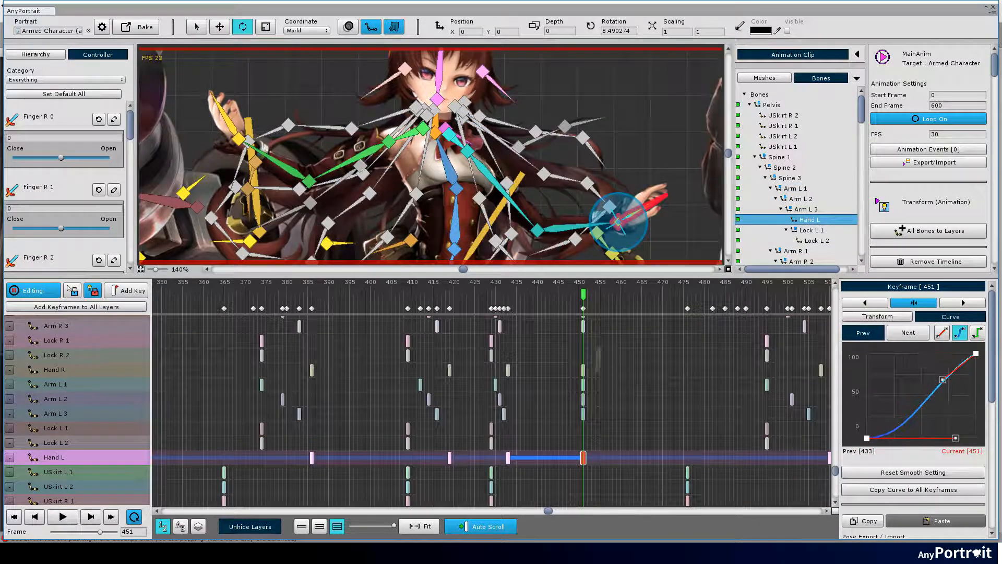
- Reshape the outgoing transition curves of the Arm R 1 to 3 and neighbouring limb keyframes at frame 451
scroll(583, 408, up, 3)
click(583, 363)
click(908, 333)
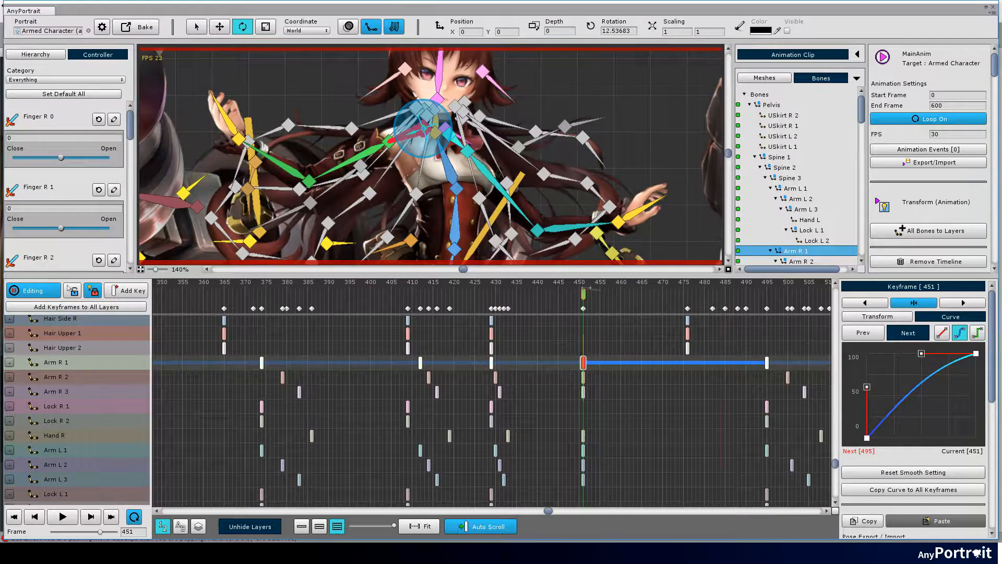
click(583, 377)
click(583, 391)
scroll(584, 407, down, 2)
click(583, 420)
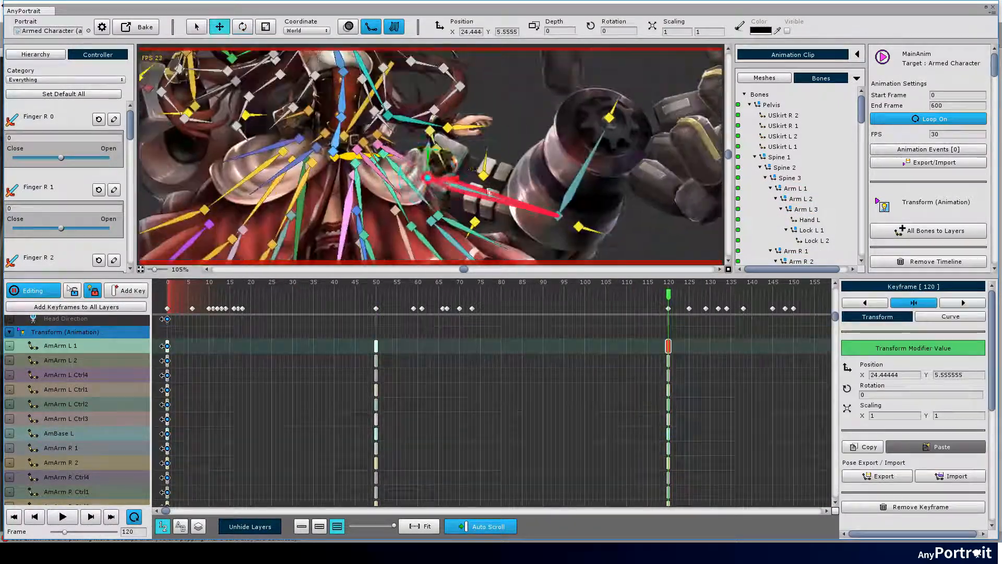
- Adjust the rotation and scale of the AmArm L, AmArm R and AmBase R control bones at frame 120
key(e)
scroll(489, 191, up, 1)
click(622, 133)
click(581, 194)
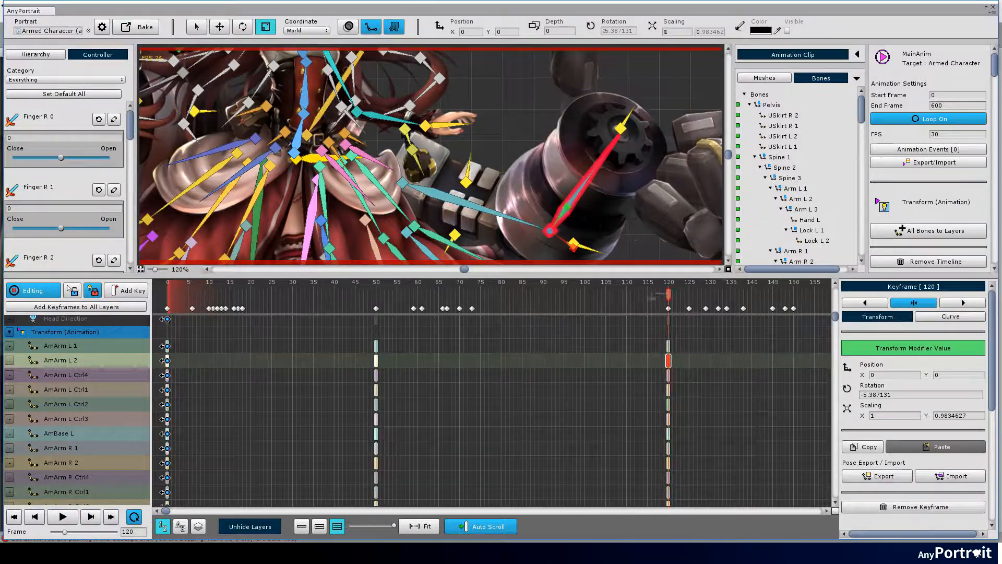
click(634, 107)
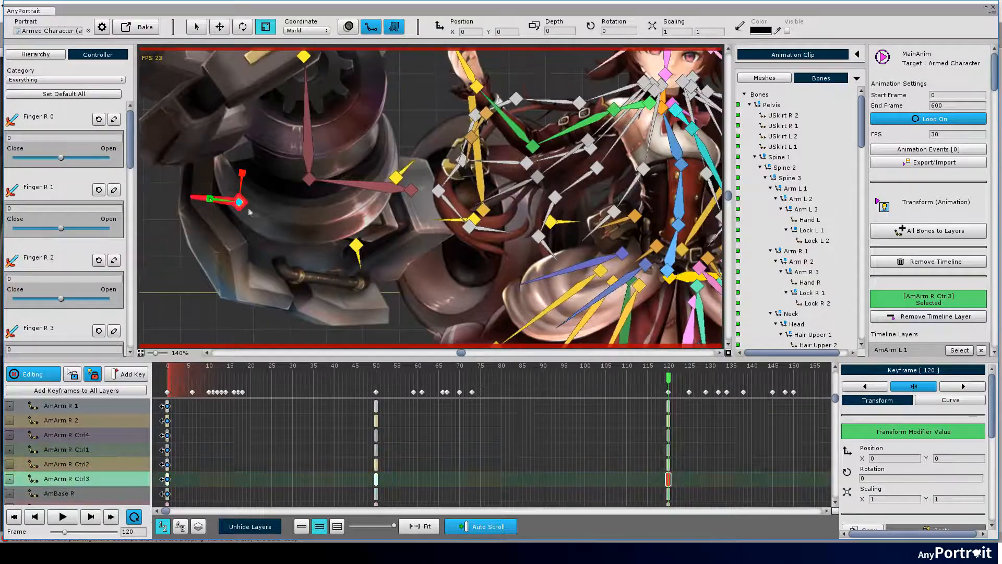
click(396, 178)
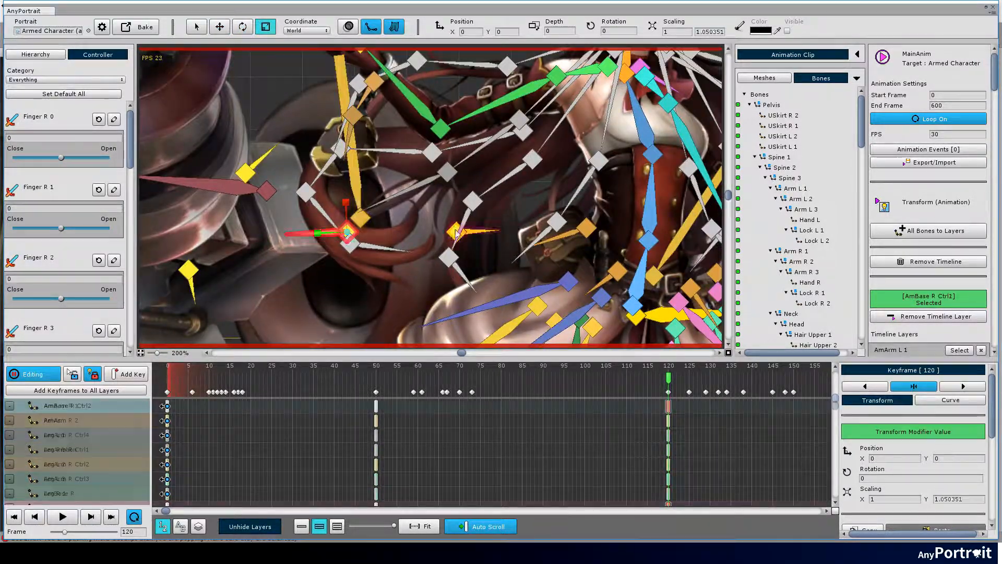
click(459, 249)
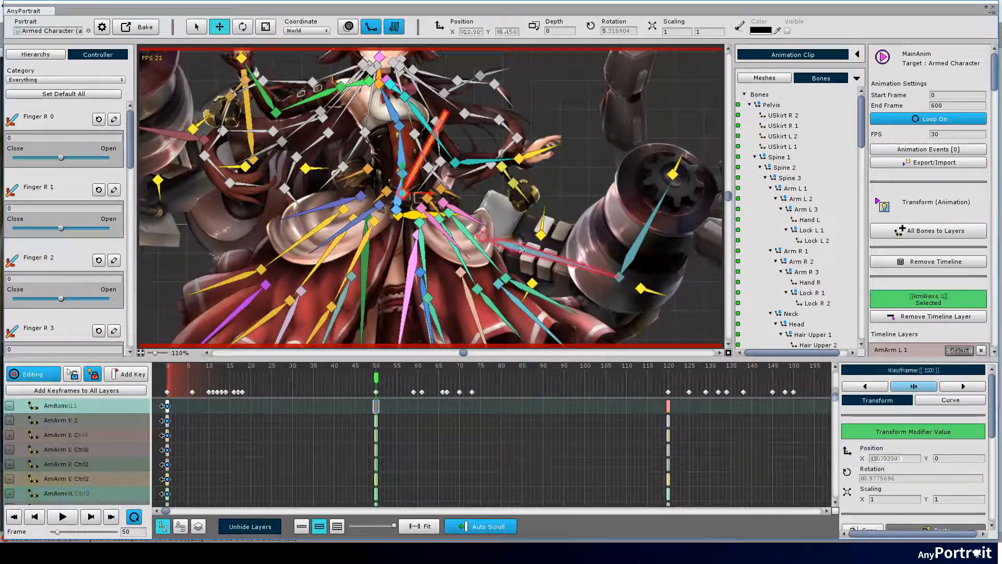
- Adjust the AmBase L and mechanical arm bones at frame 50 and play the animation
drag(454, 188, 465, 205)
click(491, 252)
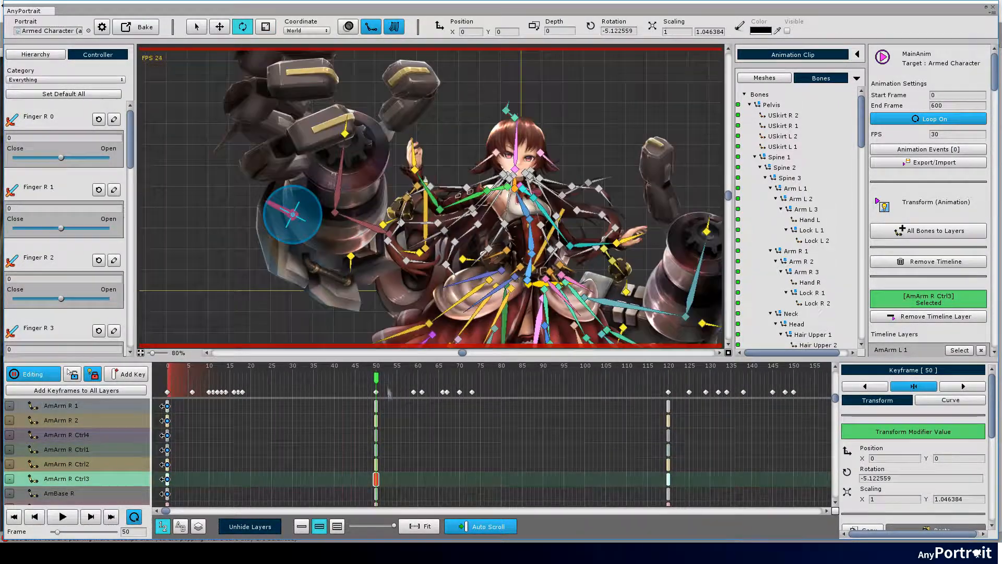
key(space)
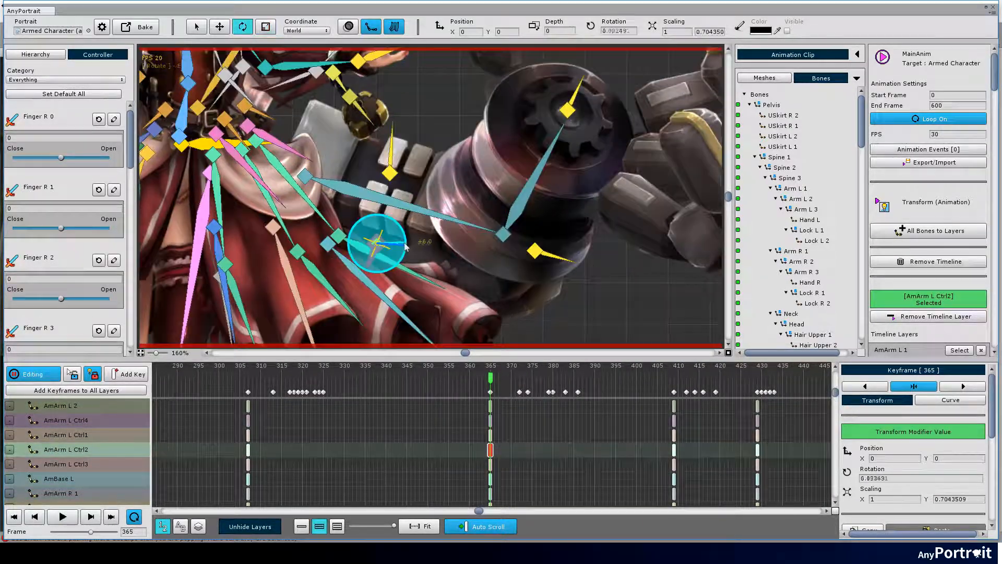
- Scale and rotate the AmArm L control bones, AmArm R 2 and the AmArm R control bones at frame 365
click(560, 259)
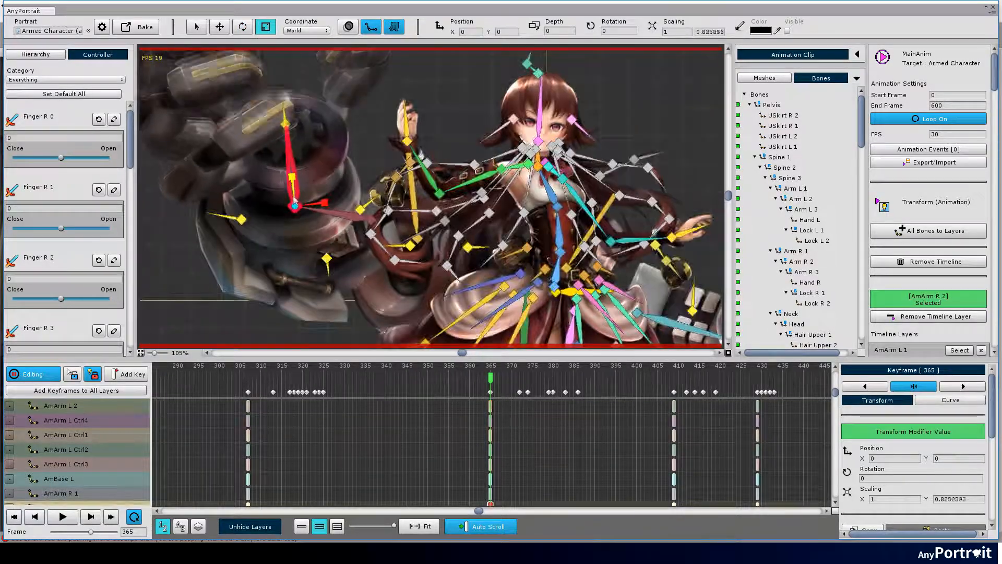
click(330, 221)
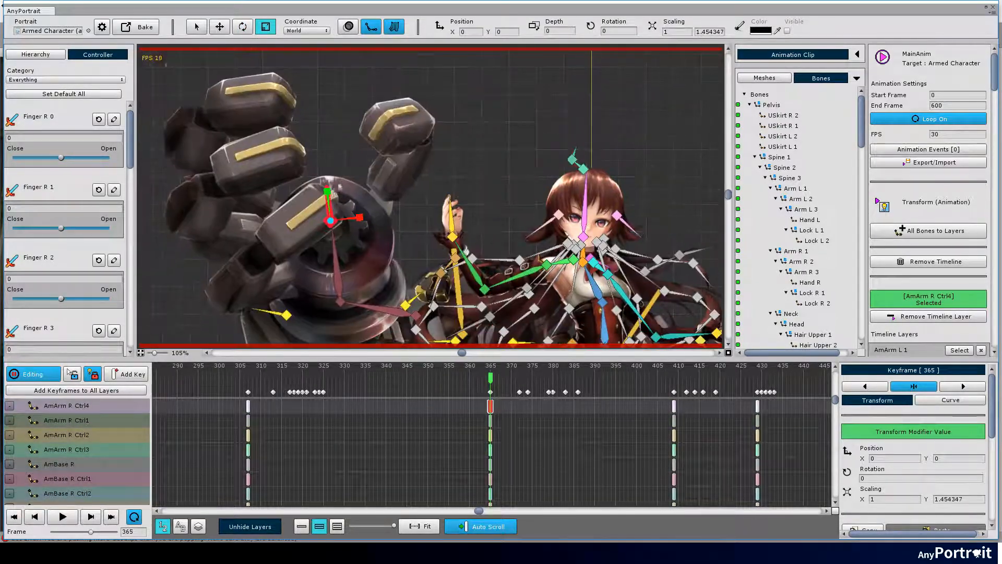
scroll(332, 221, up, 5)
click(365, 224)
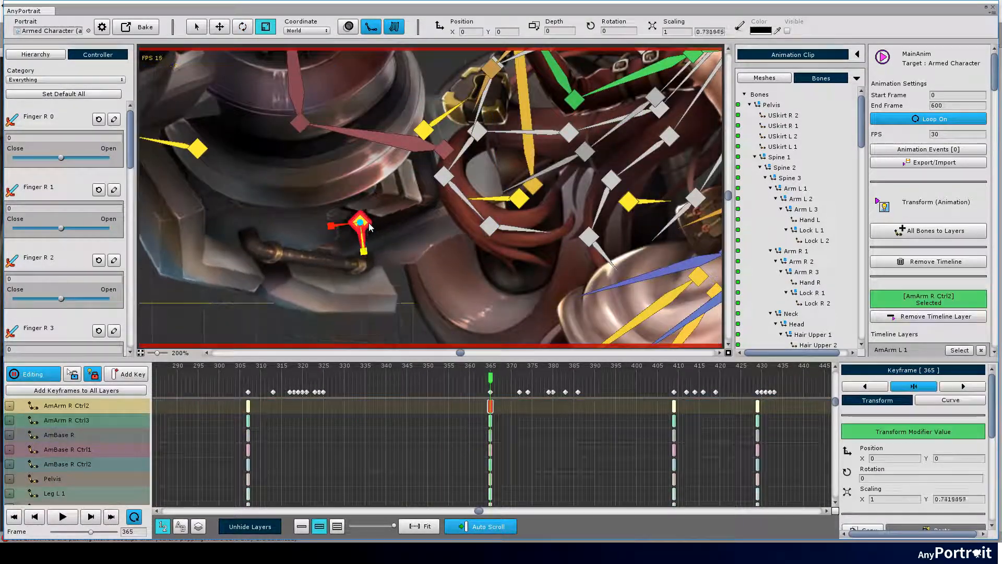
drag(365, 227, 495, 293)
click(327, 215)
key(e)
drag(314, 212, 227, 198)
scroll(227, 197, down, 7)
key(r)
scroll(400, 249, down, 7)
- At frame 409, pose the left mechanical arm, rotating the AmArm L 2 bone to about 21 degrees
drag(492, 380, 675, 381)
scroll(597, 260, up, 7)
click(597, 261)
click(612, 217)
scroll(470, 233, down, 7)
scroll(526, 264, up, 7)
click(460, 216)
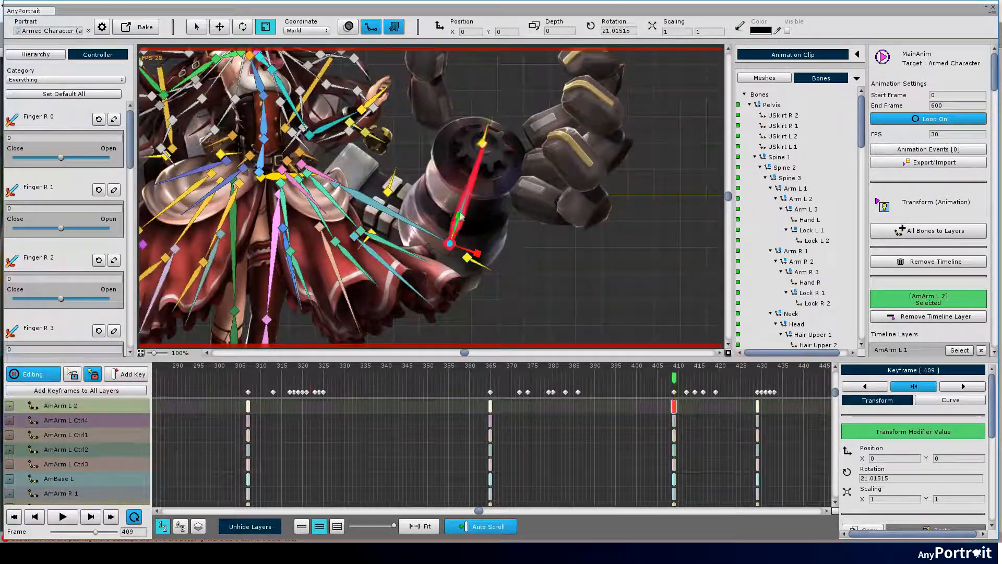
- Adjust the rotation and scale of the AmArm L control bones at frame 409
click(482, 143)
scroll(483, 143, down, 3)
click(456, 245)
drag(453, 260, 449, 270)
click(478, 198)
scroll(384, 240, up, 5)
click(400, 196)
drag(409, 169, 403, 198)
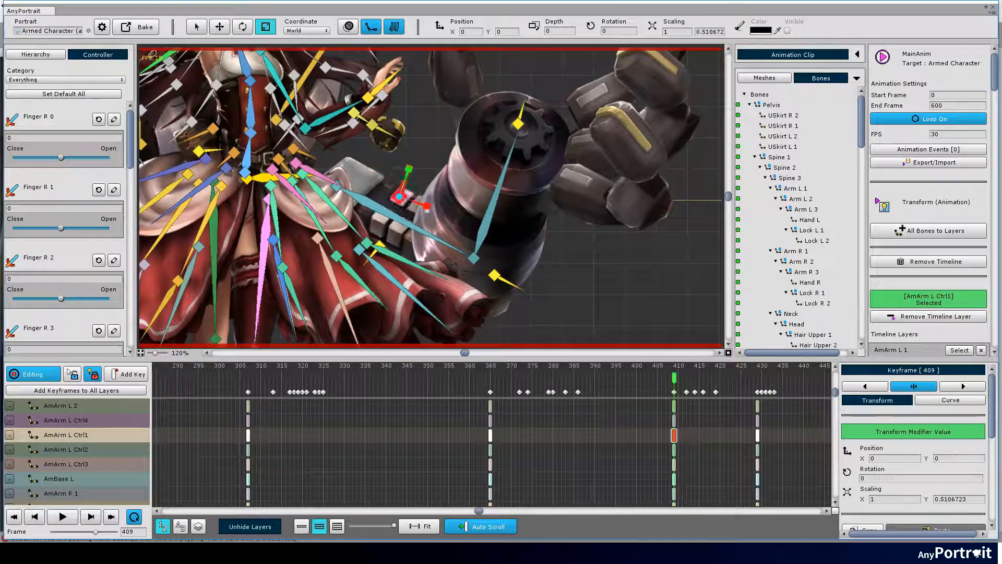
click(496, 276)
key(r)
scroll(386, 209, up, 2)
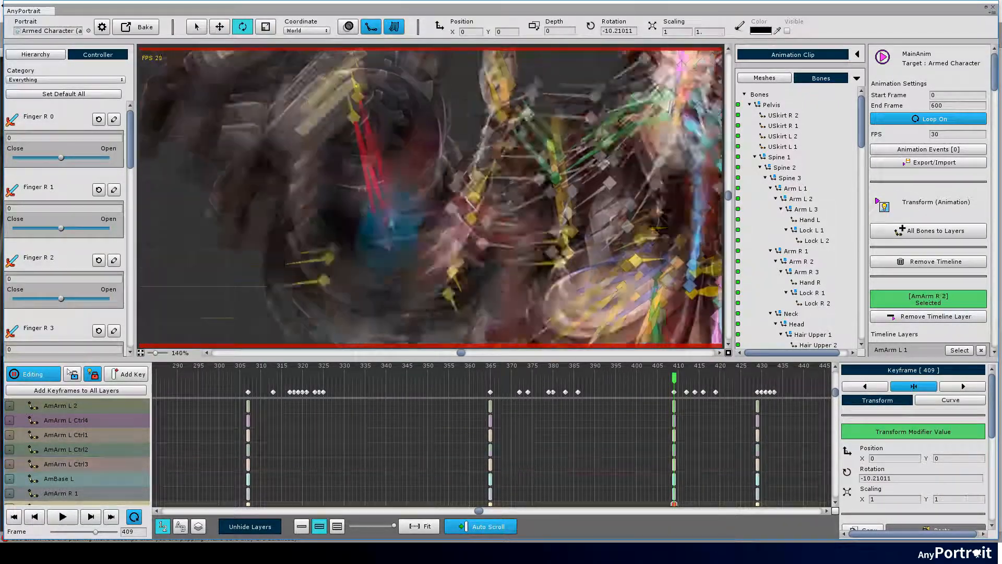
- Adjust the AmArm R 2 bone and the AmArm R control bones, including Ctrl3, at frame 409
click(352, 166)
drag(348, 144, 290, 45)
click(269, 243)
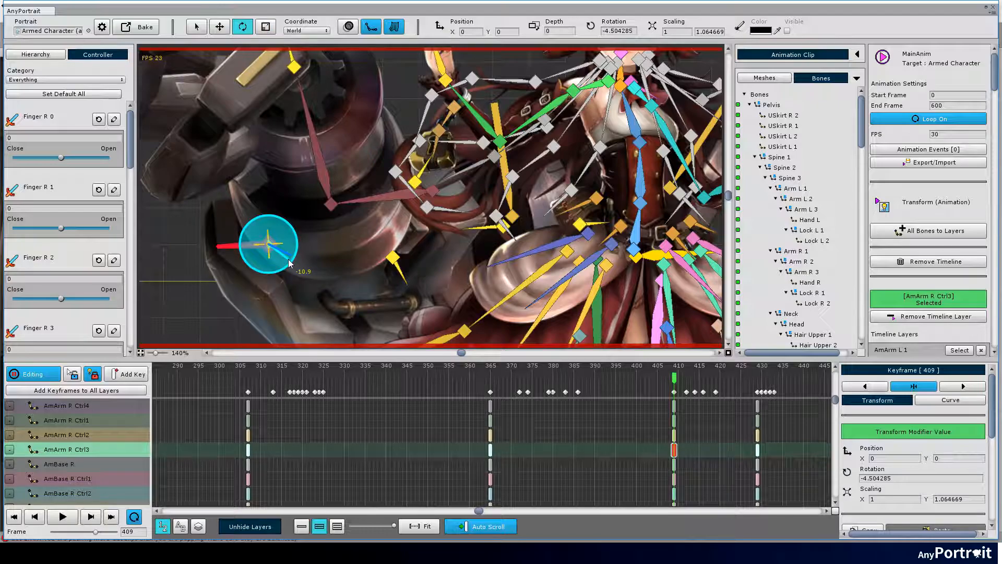
click(415, 182)
drag(431, 191, 436, 182)
scroll(418, 188, down, 5)
- At frame 429, rotate the AmArm L 2 bone and adjust the right mechanical arm
drag(526, 376, 778, 375)
drag(672, 203, 454, 183)
click(455, 195)
drag(456, 223, 457, 228)
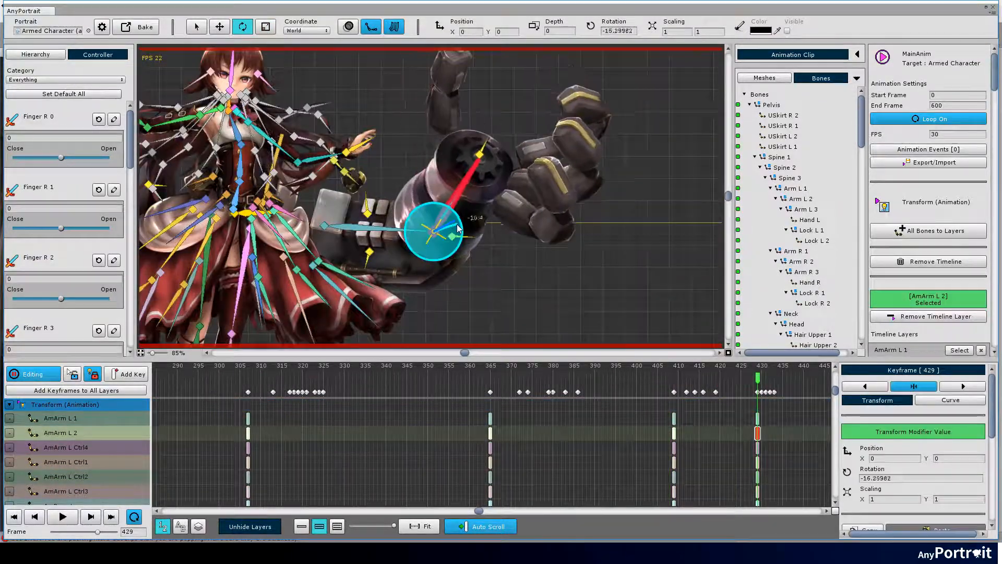
scroll(448, 209, down, 2)
drag(292, 209, 469, 219)
click(226, 178)
scroll(417, 198, down, 2)
- At frame 476, pose the left mechanical arm and adjust its control bones, scaling AmArm L Ctrl2
drag(453, 377, 649, 377)
scroll(444, 209, up, 4)
click(488, 246)
scroll(539, 232, up, 2)
click(557, 228)
key(r)
click(590, 167)
click(457, 224)
drag(462, 211, 480, 170)
click(442, 214)
key(r)
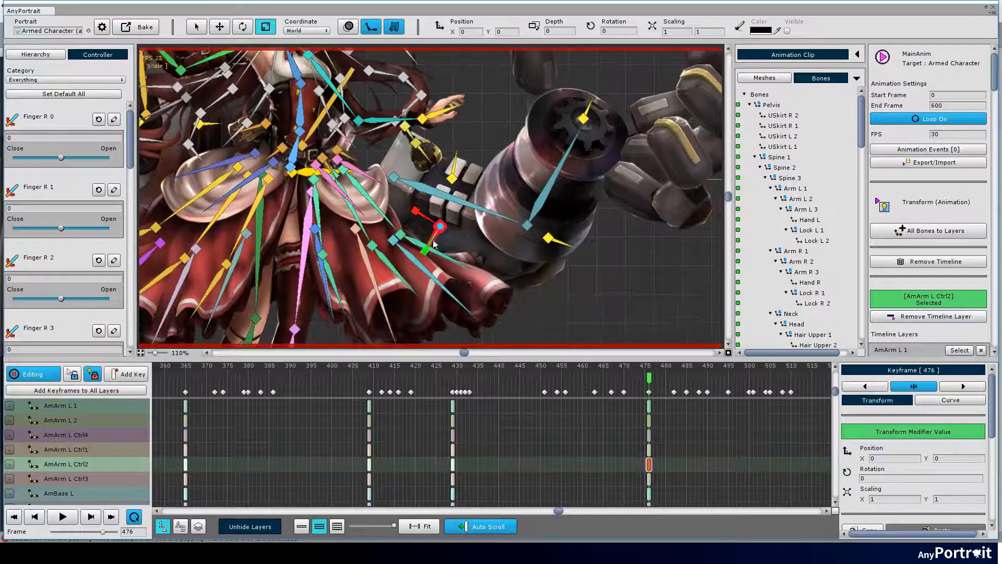
click(548, 230)
- Adjust the right mechanical arm at frame 476 and play the animation
scroll(431, 199, down, 3)
click(291, 224)
key(space)
key(space)
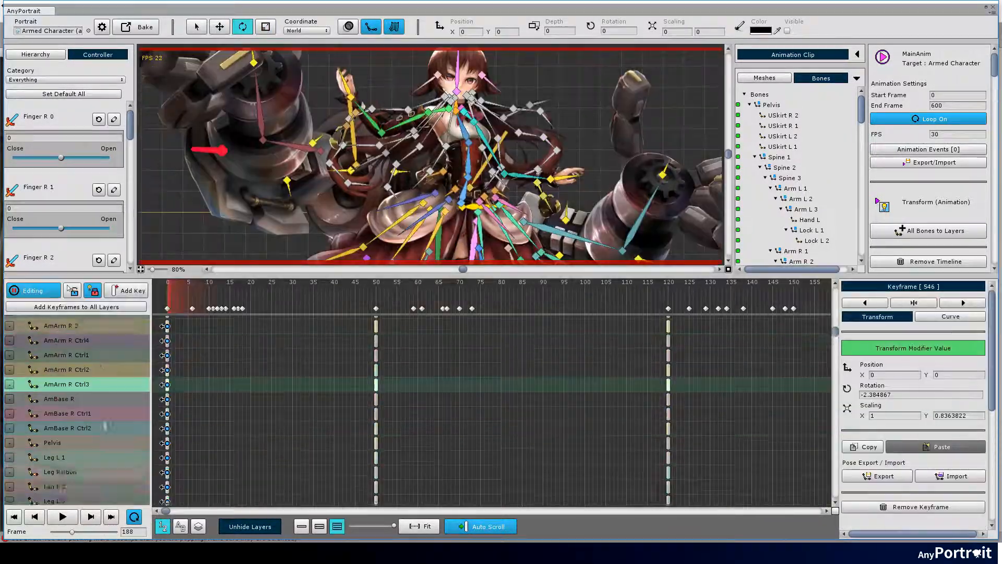
- Reshape the outgoing transition curves of AmArm L 1, AmArm L 2, Ctrl4 and Ctrl1 at frame 0
mouse_move(875, 352)
mouse_down()
mouse_move(922, 355)
mouse_move(885, 355)
mouse_up()
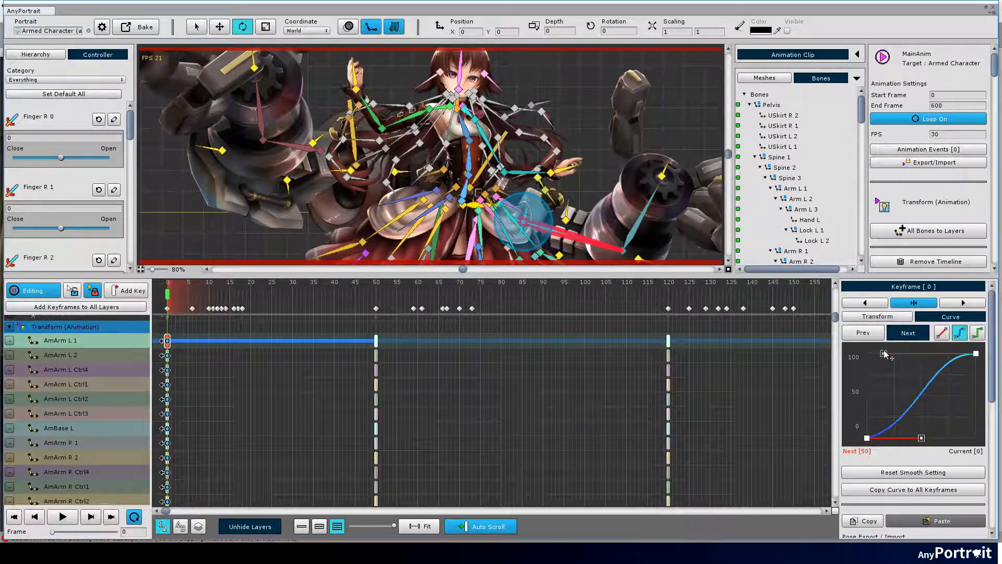
click(168, 355)
click(168, 370)
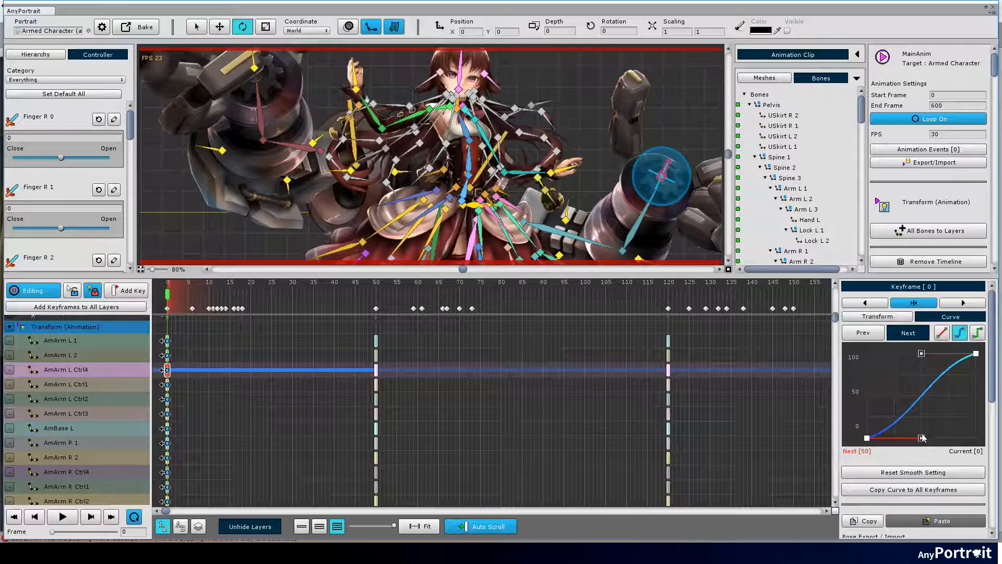
click(168, 384)
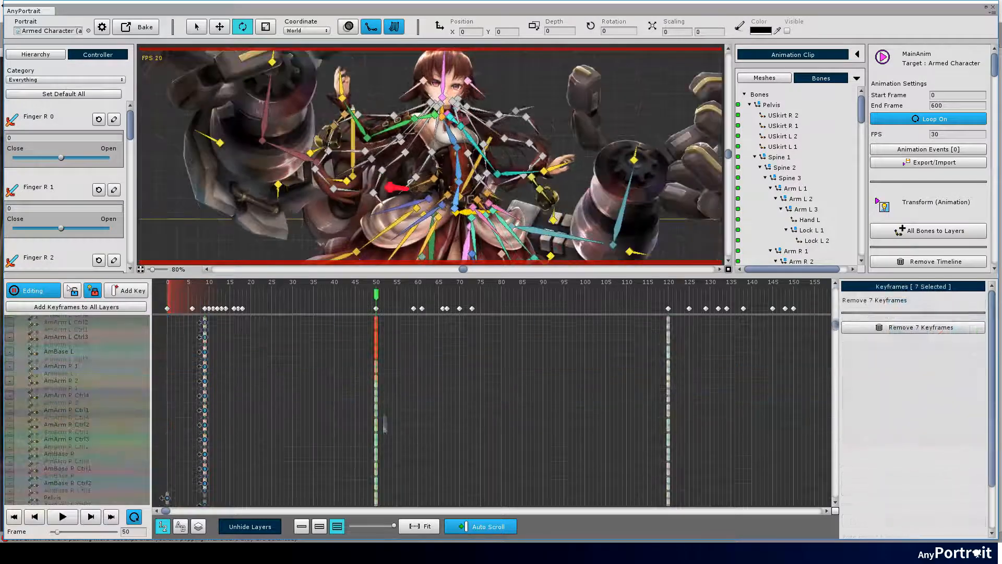
- Shift the AmArm and AmBase keyframe groups forward on the timeline to stagger them behind the body bones
drag(377, 421, 430, 421)
scroll(525, 370, up, 5)
drag(525, 360, 561, 467)
scroll(548, 418, down, 4)
drag(545, 365, 593, 365)
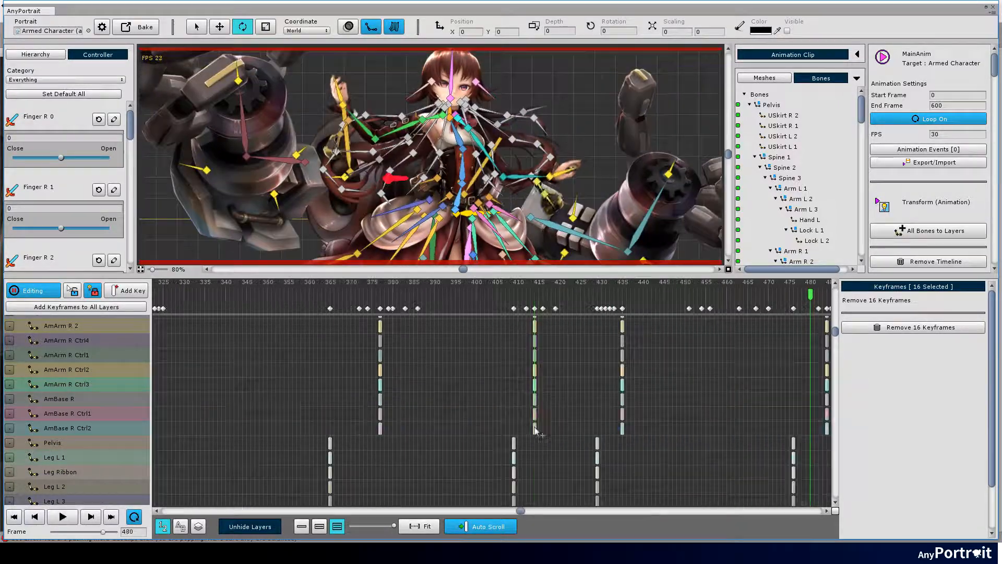
- Reshape the outgoing curves of AmBase R, its Ctrl1 and Ctrl2, and AmArm R Ctrl3 at frame 414
click(535, 428)
click(535, 413)
click(534, 399)
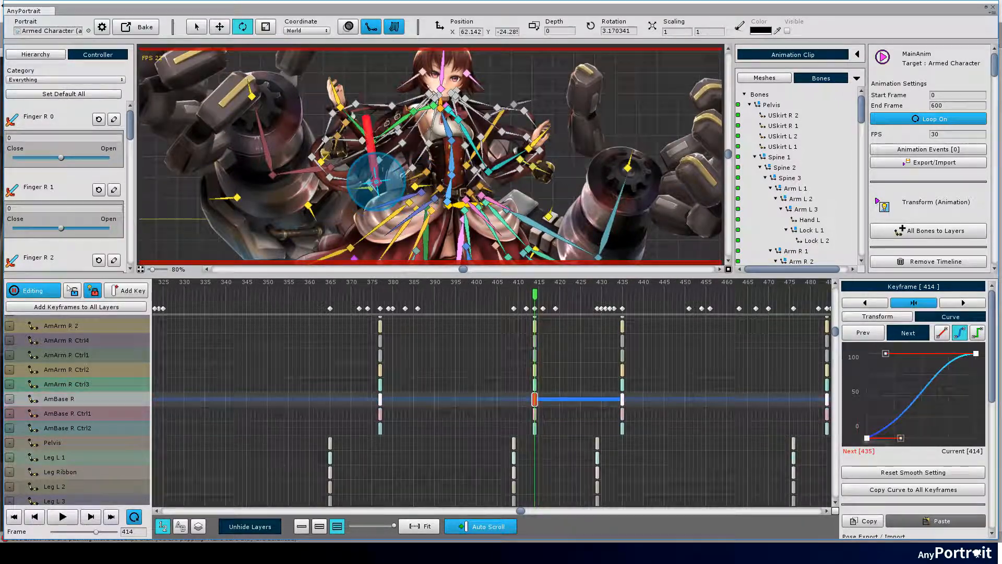
scroll(534, 399, right, 2)
click(473, 428)
click(474, 413)
drag(903, 438, 917, 437)
click(473, 399)
drag(940, 354, 977, 413)
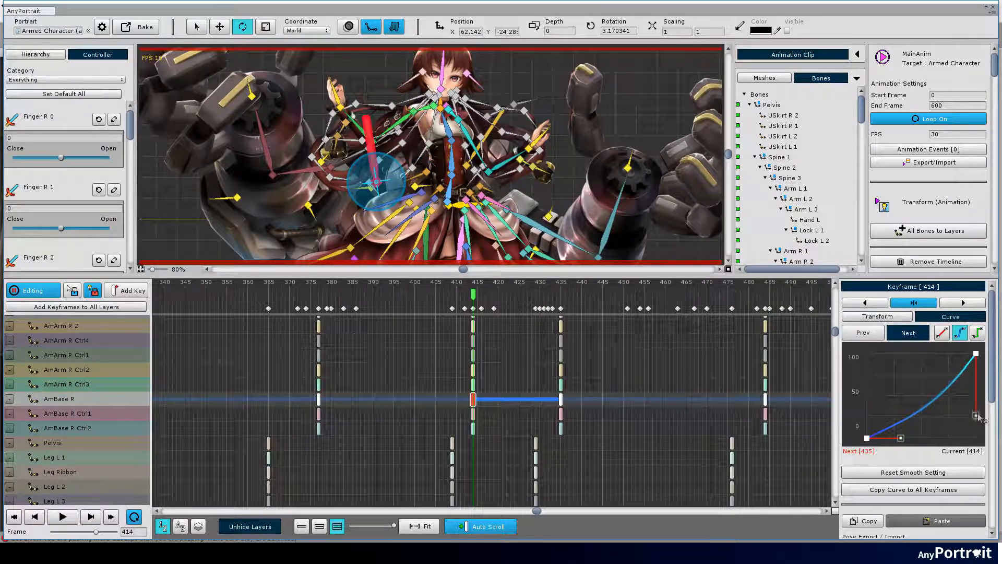
click(473, 384)
drag(888, 356, 976, 412)
- Reshape the outgoing curves of the remaining AmArm and AmBase keyframes at frame 414
scroll(474, 384, up, 2)
click(473, 402)
scroll(474, 402, up, 2)
click(473, 410)
scroll(474, 410, up, 3)
click(473, 428)
click(474, 414)
drag(882, 355, 976, 413)
click(474, 399)
click(473, 384)
scroll(474, 384, up, 1)
click(473, 384)
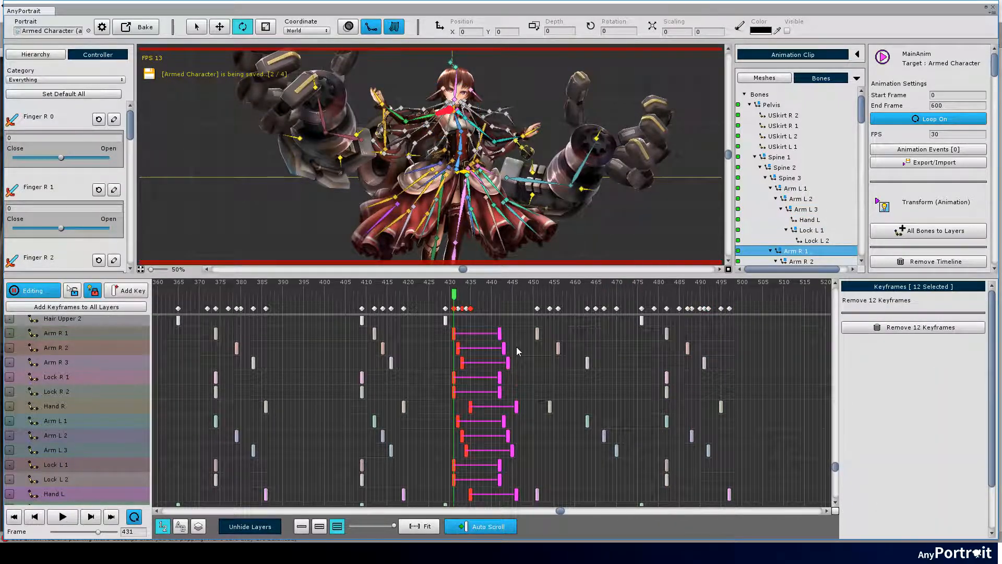
- Copy the 12 arm, lock and hand keyframes starting at frame 431 to frame 442 and adjust the copied right arm pose
drag(518, 351, 518, 351)
click(499, 333)
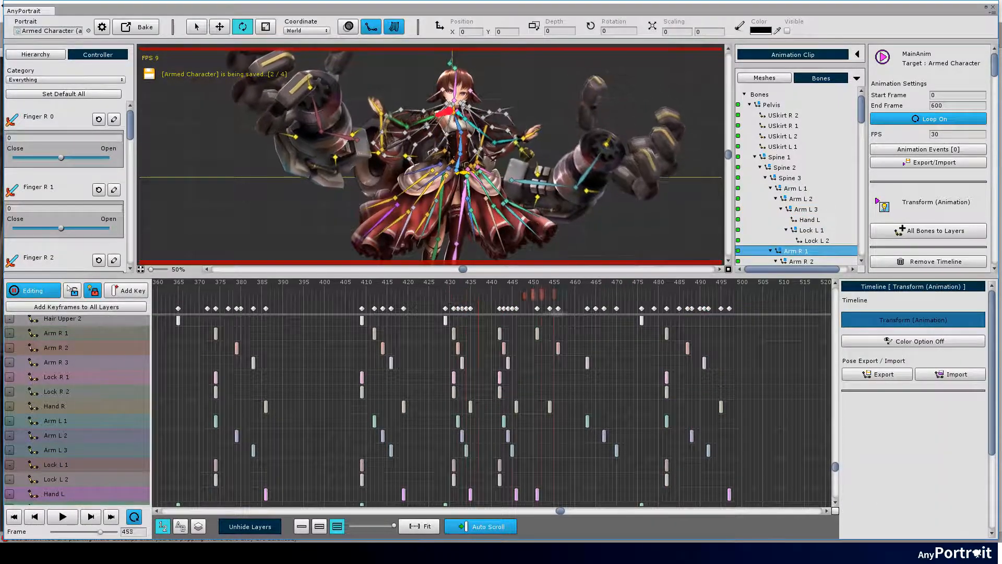
click(516, 362)
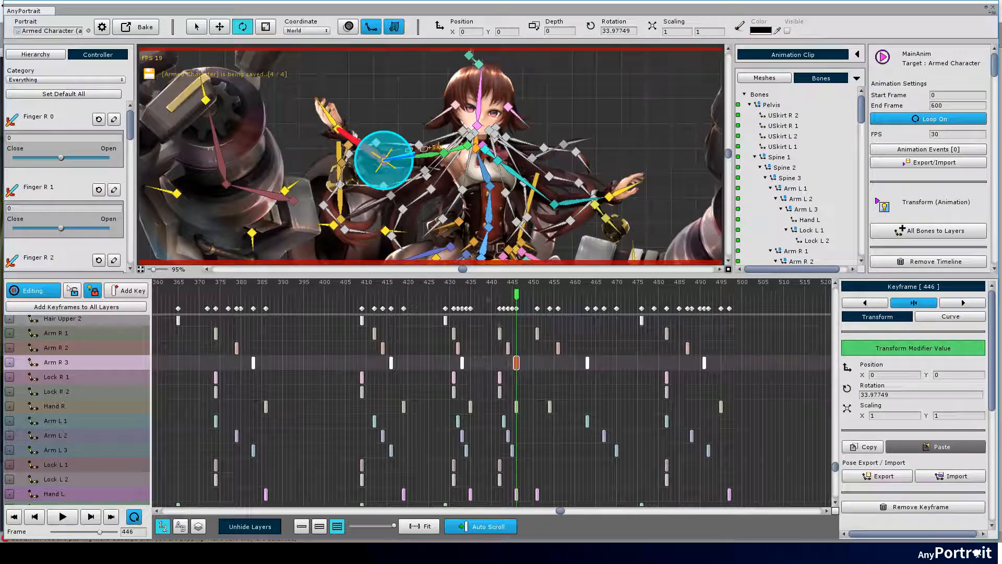
click(516, 406)
- Adjust the copied Arm L 1 to 3 and Hand L keyframes at frames 443 to 446 and play the animation
click(504, 421)
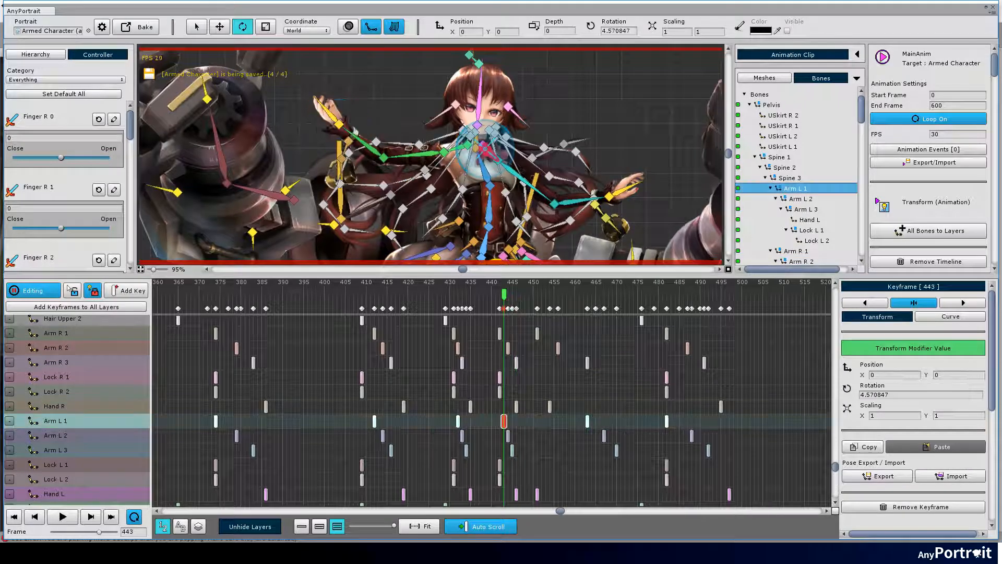
click(508, 436)
click(513, 450)
click(516, 494)
scroll(613, 217, down, 3)
key(space)
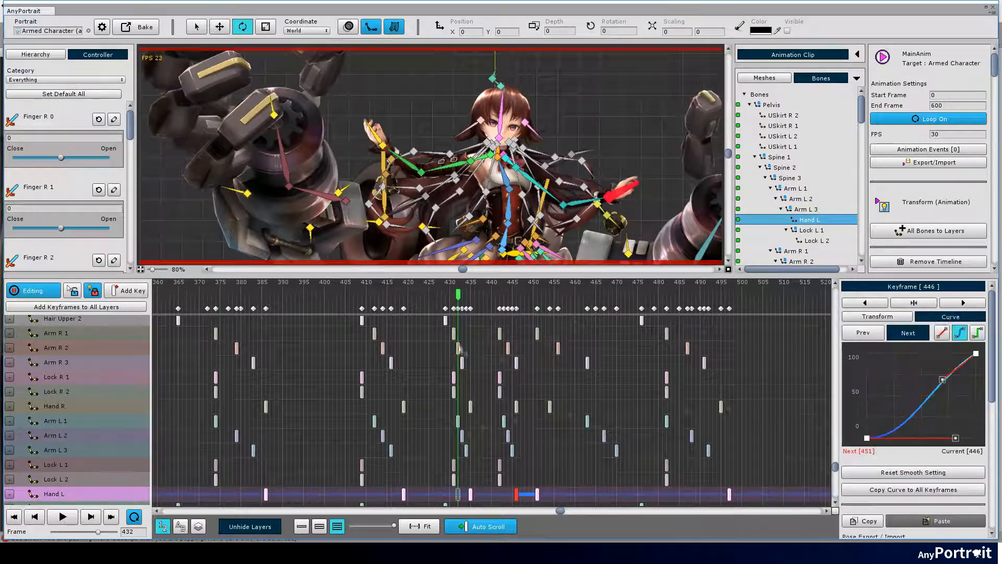
- Check the outgoing curves of the Arm R 1, Lock R 1 and Arm L 2 keyframes between frames 431 and 442, and play the motion
click(454, 333)
click(454, 377)
click(462, 435)
click(499, 333)
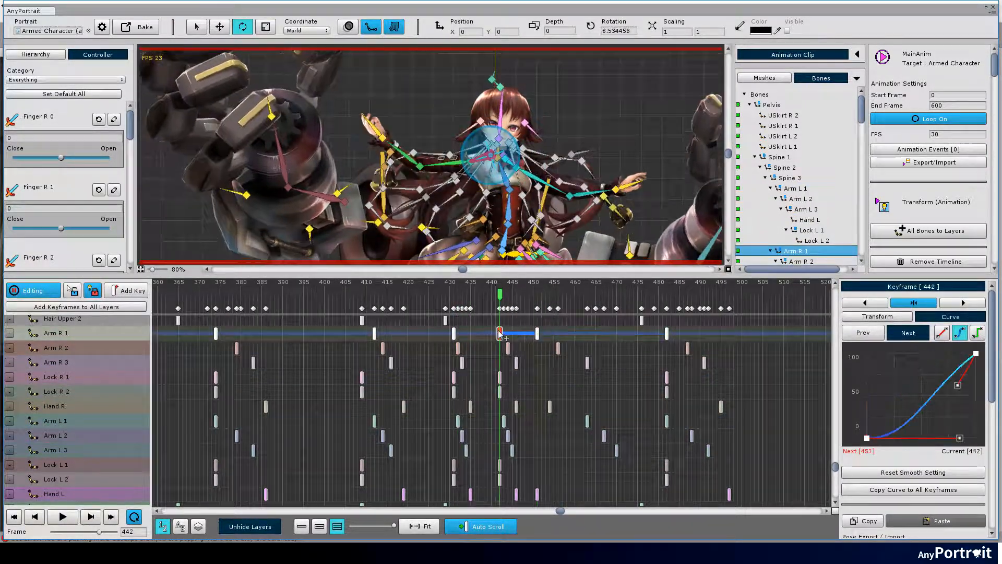
key(space)
- Shift the arm and hand keyframes from frame 451 onward along the timeline to restagger their motion
click(537, 333)
drag(537, 333, 575, 333)
drag(558, 348, 591, 348)
drag(587, 362, 613, 365)
drag(549, 406, 592, 437)
scroll(598, 438, down, 5)
drag(617, 395, 602, 399)
drag(537, 439, 617, 440)
drag(629, 366, 580, 369)
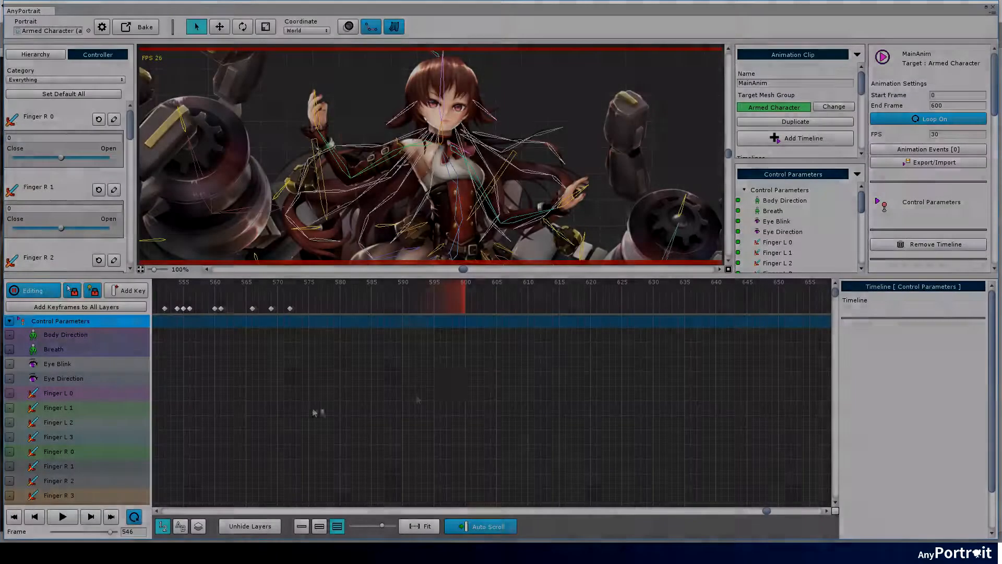
- In the Control Parameters timeline, create Eye Blink keyframes at frames 17, 18 and 20, with value 0 at frame 18, and preview the blink
drag(387, 398, 621, 408)
drag(726, 514, 178, 511)
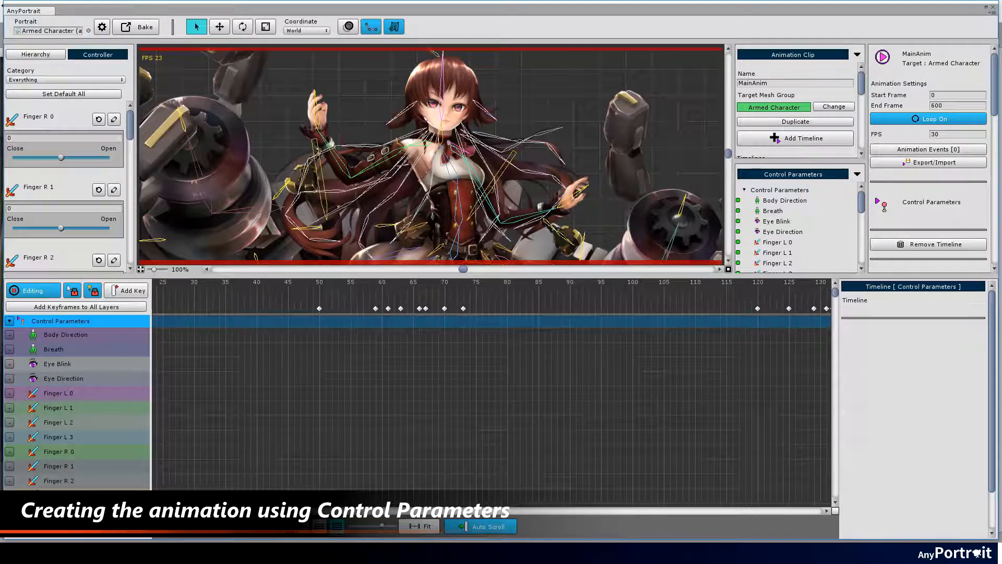
click(424, 529)
click(238, 365)
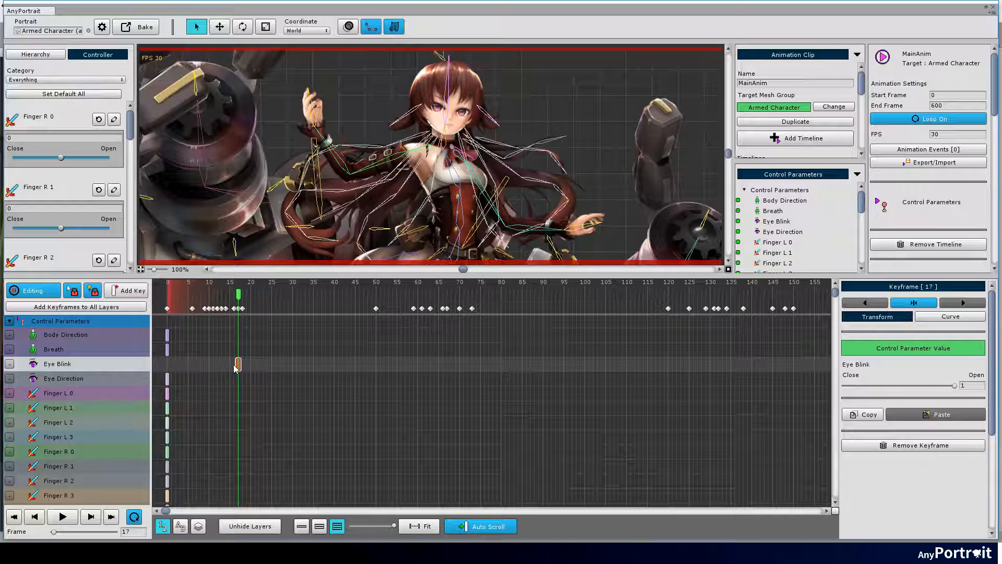
drag(243, 368, 246, 367)
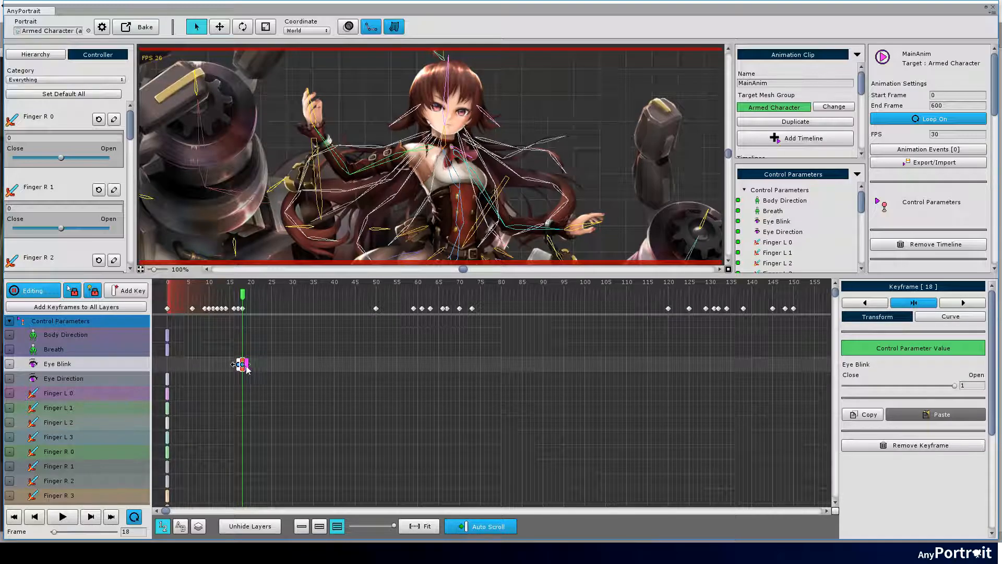
drag(239, 295, 226, 294)
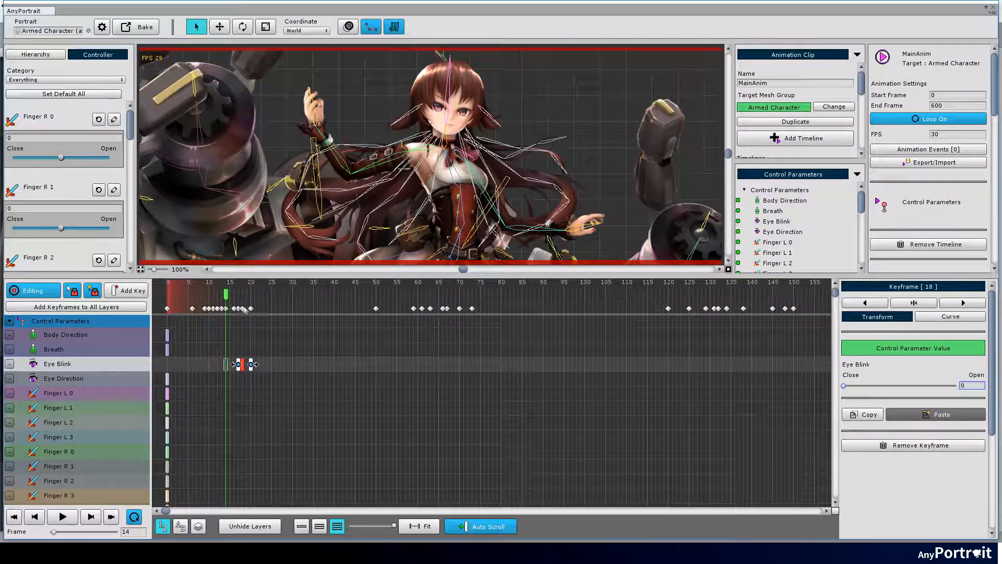
- Replay the blink, select the three Eye Blink keyframes, and give the one at frame 17 a linear curve
key(space)
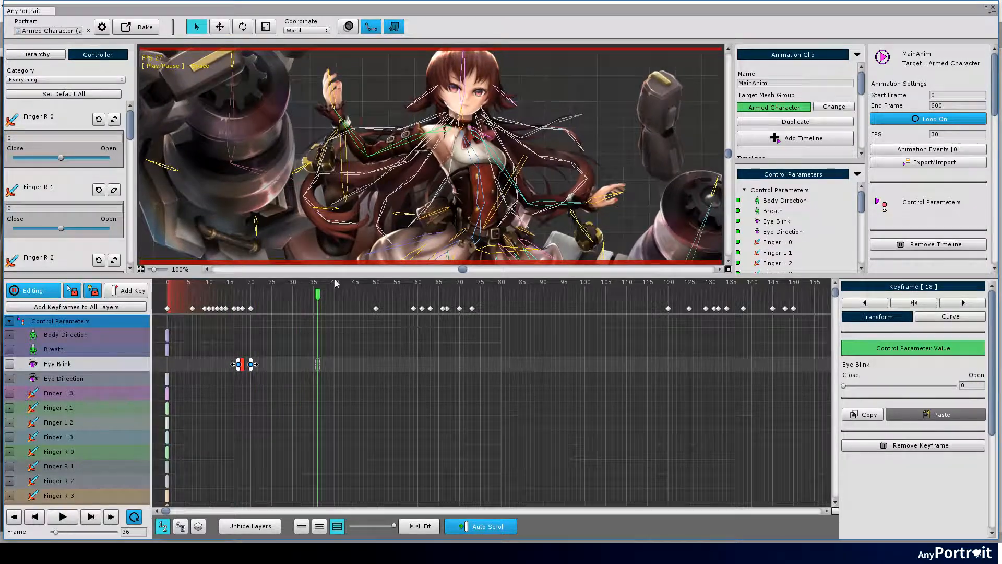
key(space)
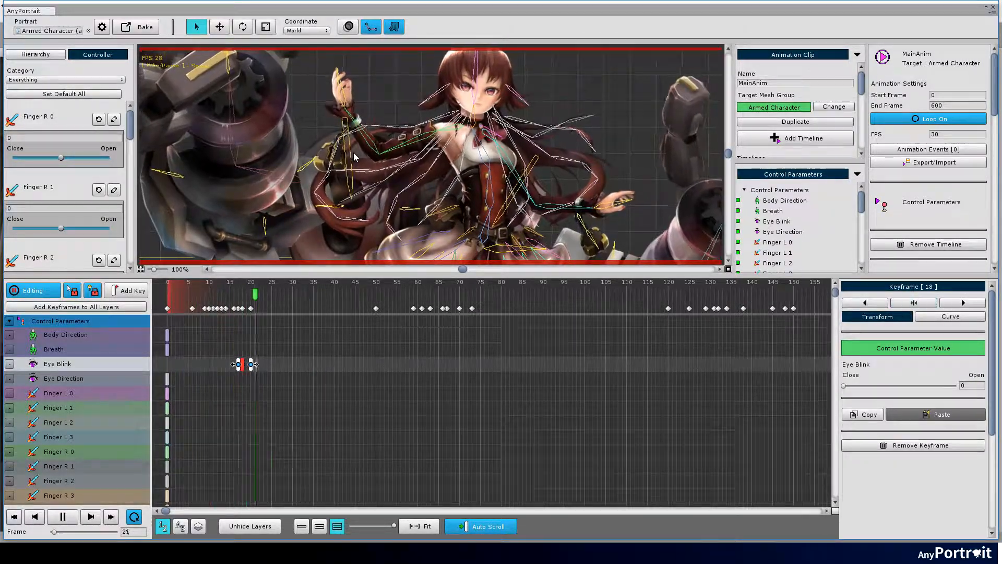
key(space)
shift+click(251, 364)
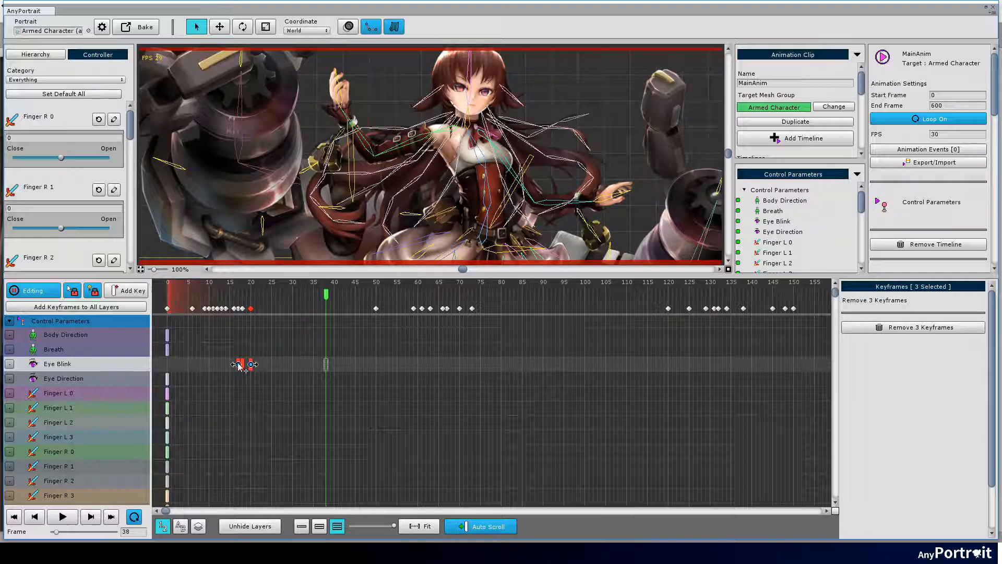
drag(601, 380, 358, 386)
click(238, 364)
click(951, 317)
click(943, 333)
- Copy the three-keyframe Eye Blink group along the timeline so blinks start at frames 102, 181, 256, 336, 419 and 531
drag(327, 352, 670, 371)
drag(658, 394, 360, 394)
drag(372, 365, 686, 373)
click(464, 364)
drag(673, 395, 368, 394)
drag(386, 353, 366, 378)
drag(366, 300, 388, 308)
drag(702, 370, 703, 369)
drag(678, 395, 308, 395)
drag(302, 344, 383, 401)
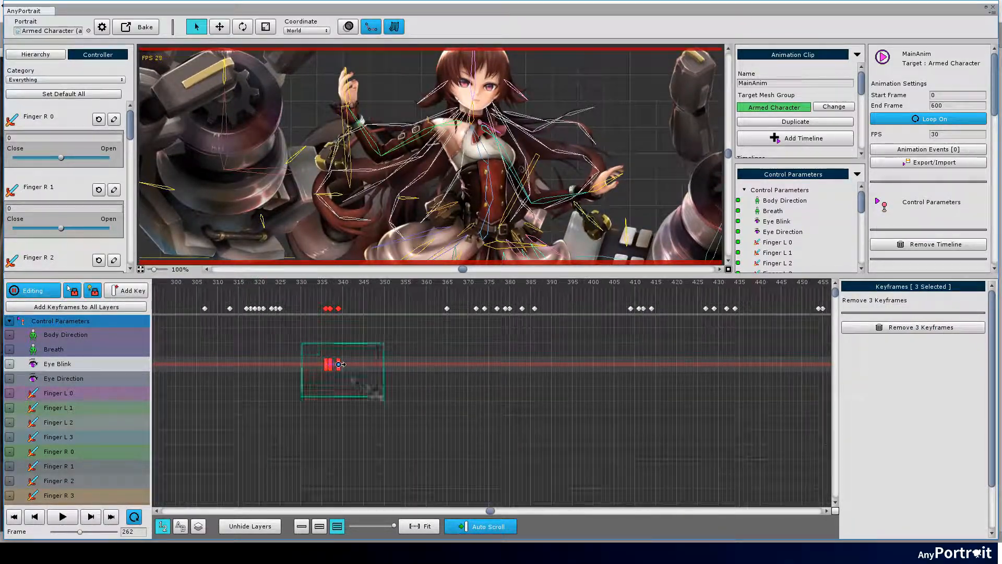
drag(687, 364, 350, 368)
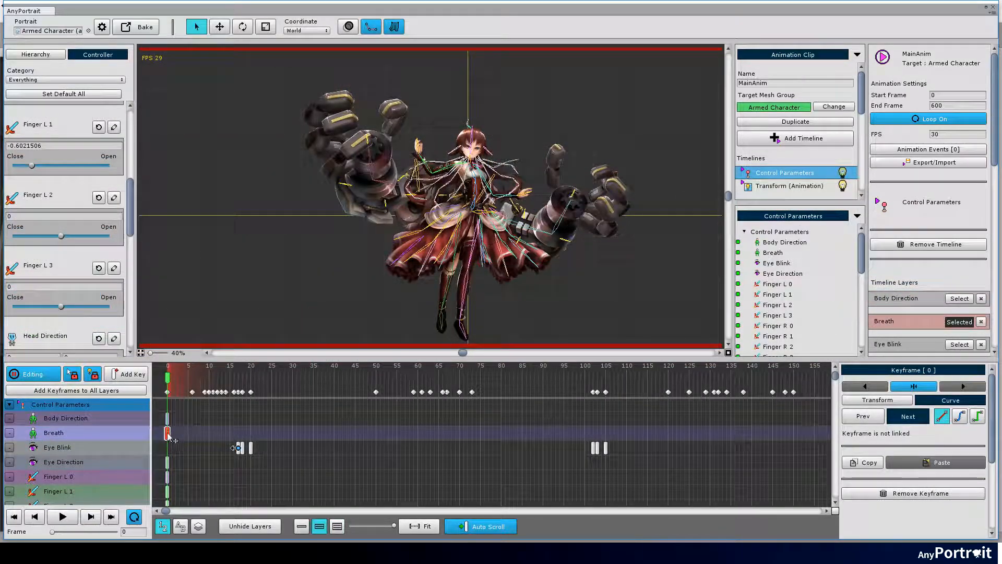
- Move the first Breath keyframe to frame 28, place another at frame 114, and check its curve settings
click(285, 433)
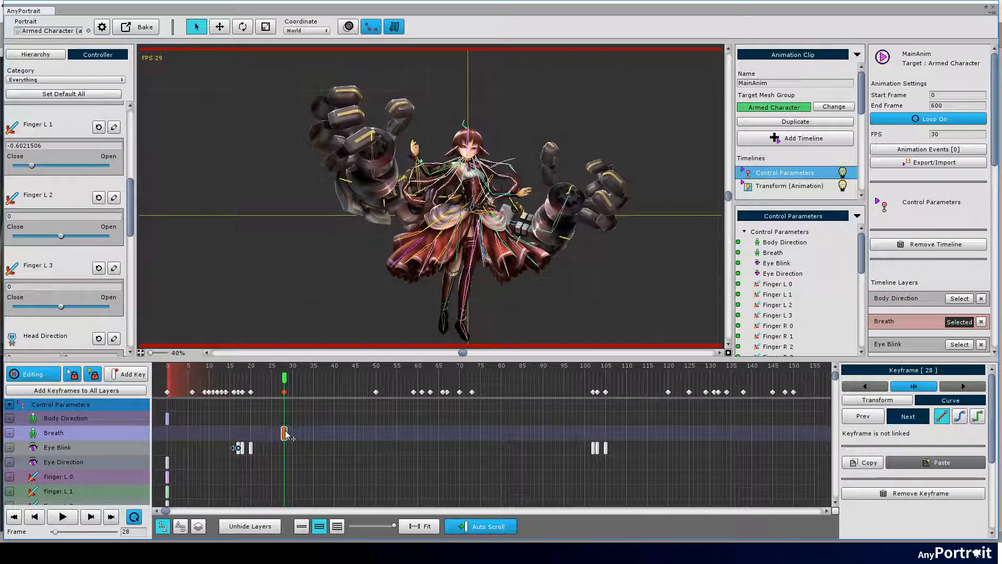
click(644, 433)
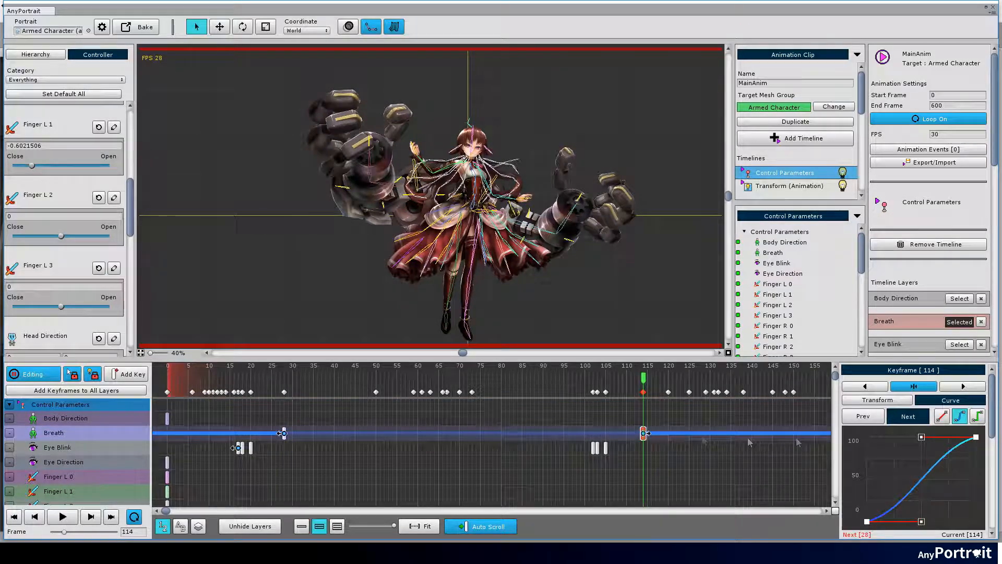
scroll(945, 429, down, 3)
drag(658, 436, 439, 434)
scroll(914, 459, down, 4)
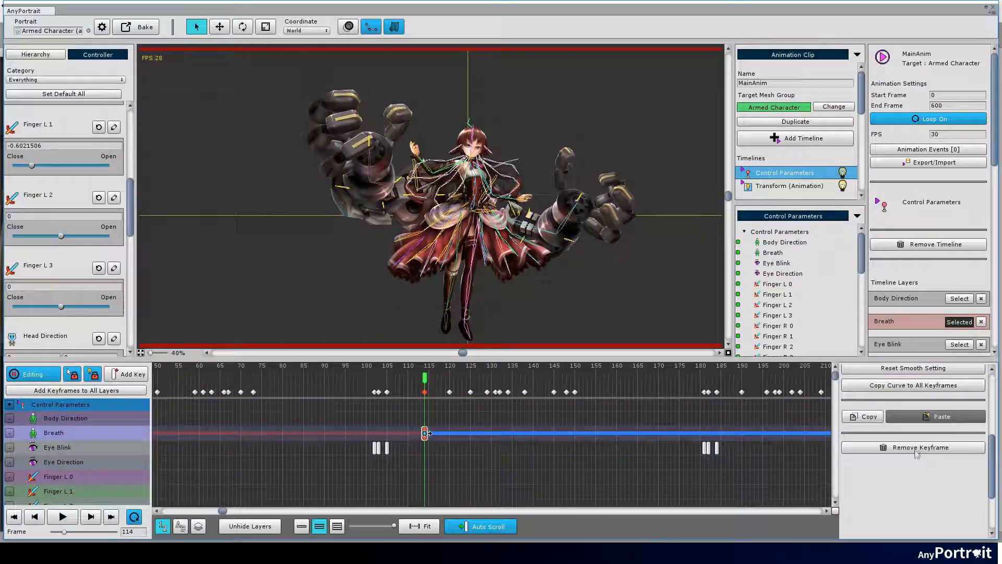
- Place Breath keyframes at frames 145 and 166 with value 1 at frame 145, and preview the breathing
click(424, 434)
click(425, 433)
click(671, 433)
drag(671, 434, 554, 433)
click(375, 365)
drag(641, 434, 688, 433)
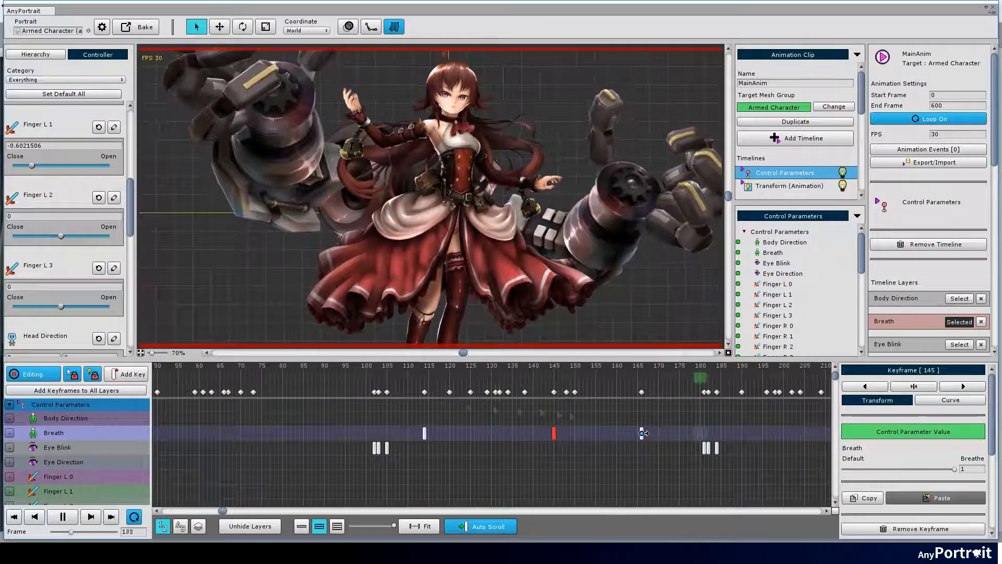
drag(689, 433, 558, 447)
- Move the first Body Direction keyframe to frame 26 and add one at frame 131 with value 0.648
scroll(417, 444, left, 10)
click(275, 417)
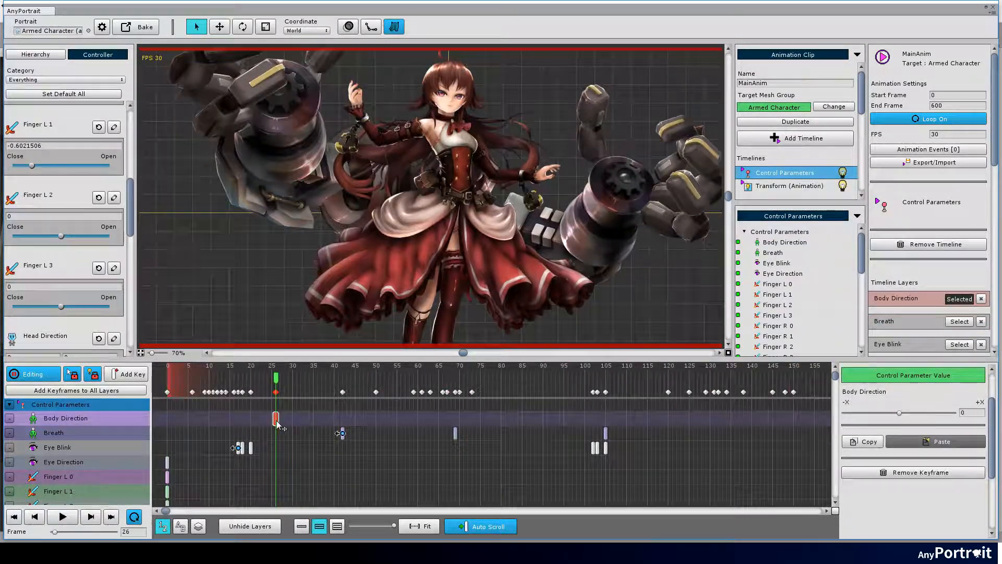
drag(598, 424, 714, 419)
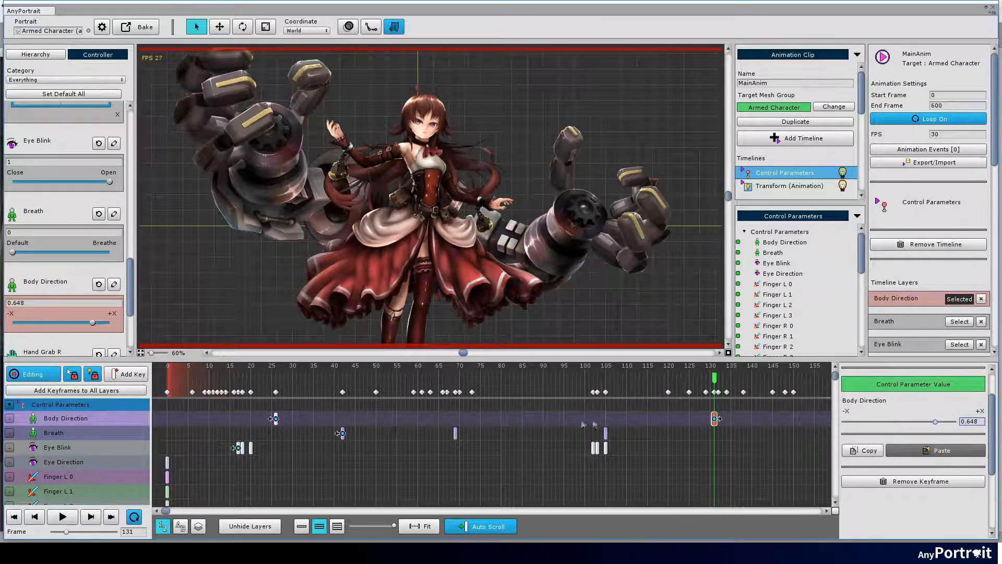
- Retime the Body Direction keyframes to frames 410, 428 and 479, and set the value at frame 479 to 0.474
scroll(327, 420, right, 5)
drag(405, 425, 472, 418)
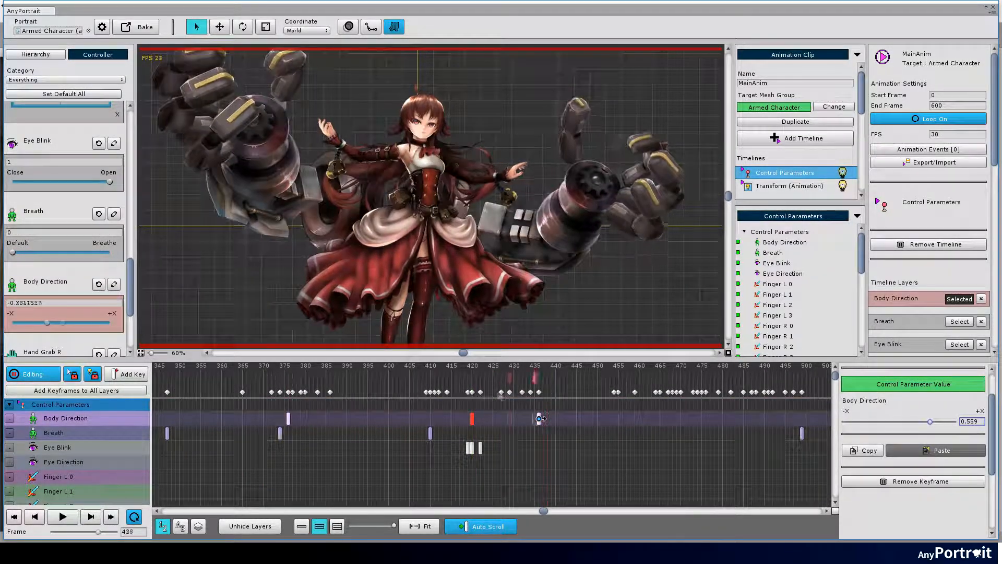
mouse_move(541, 420)
mouse_down()
mouse_move(362, 428)
mouse_move(554, 427)
mouse_up()
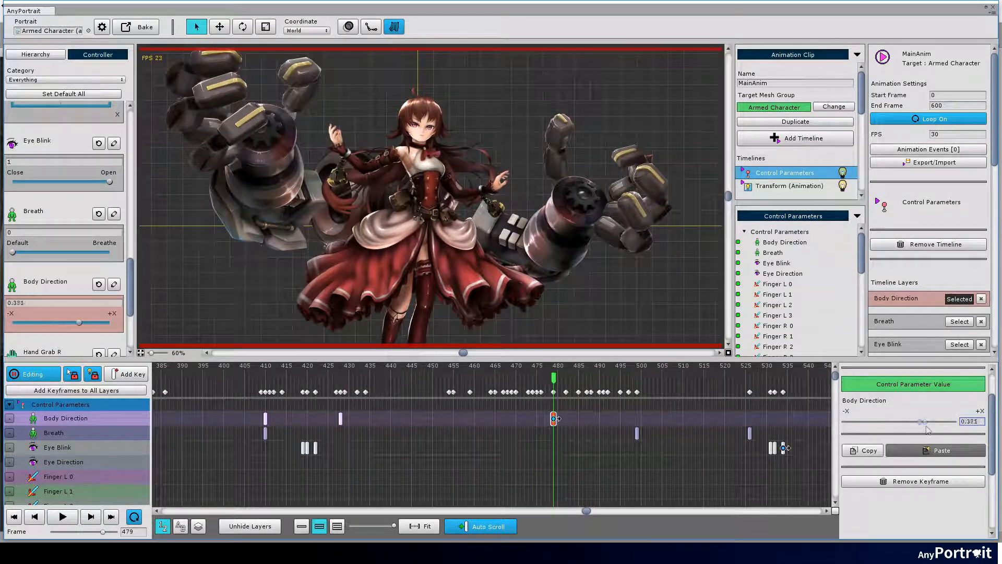
drag(920, 425, 925, 422)
- Add a Body Direction keyframe at frame 456, move the following one to frame 474, and preview the body motion
click(450, 412)
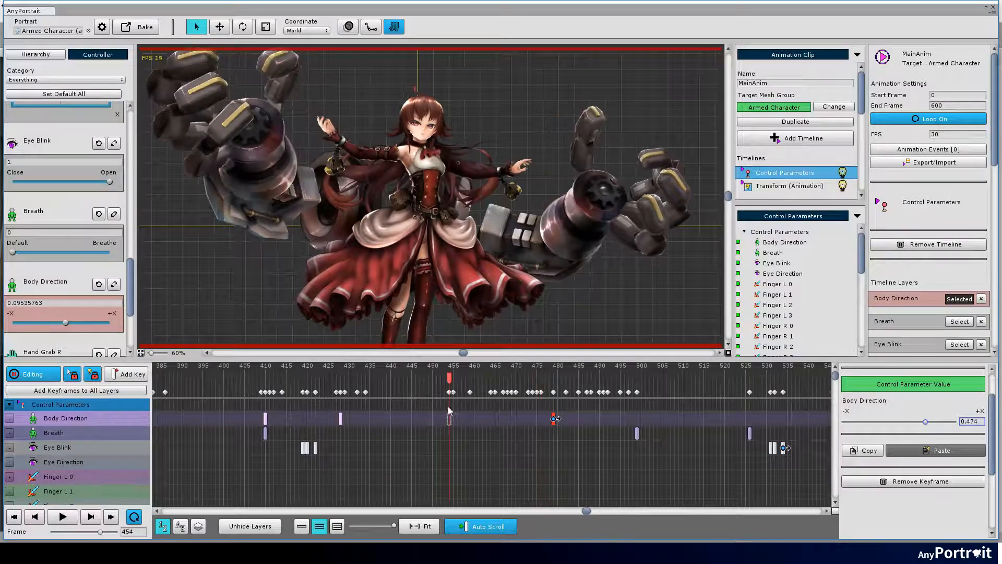
drag(563, 426, 535, 418)
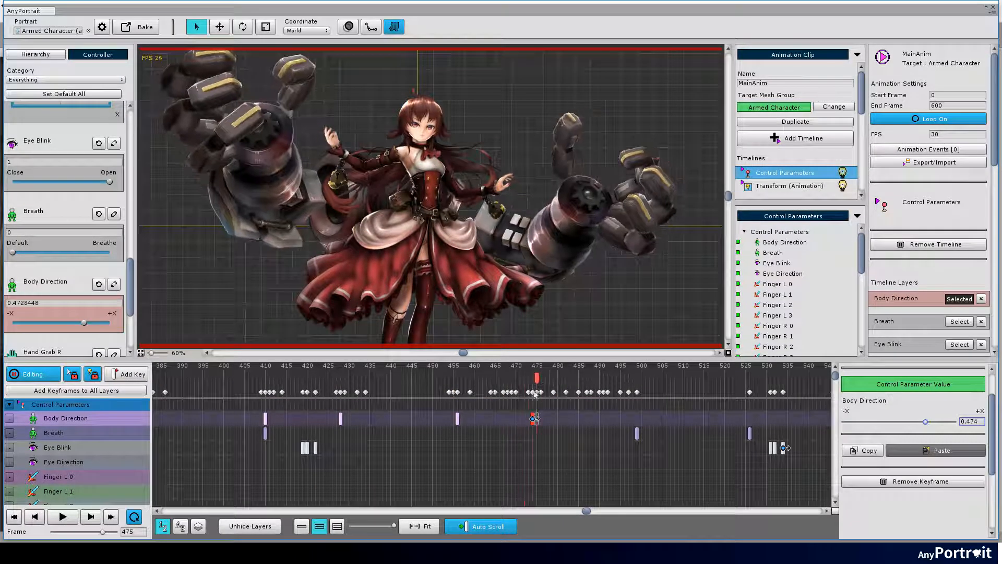
drag(658, 418, 618, 419)
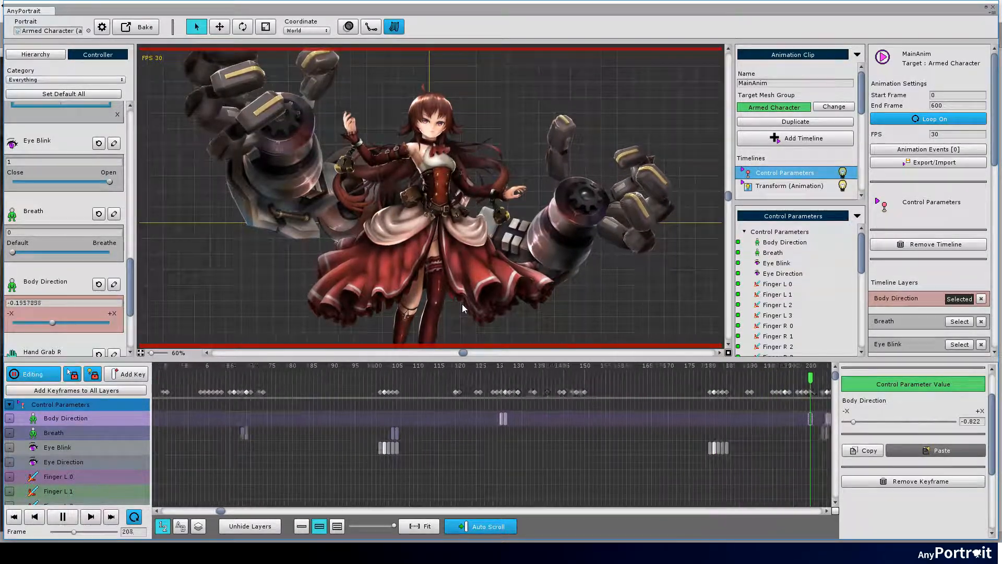
key(space)
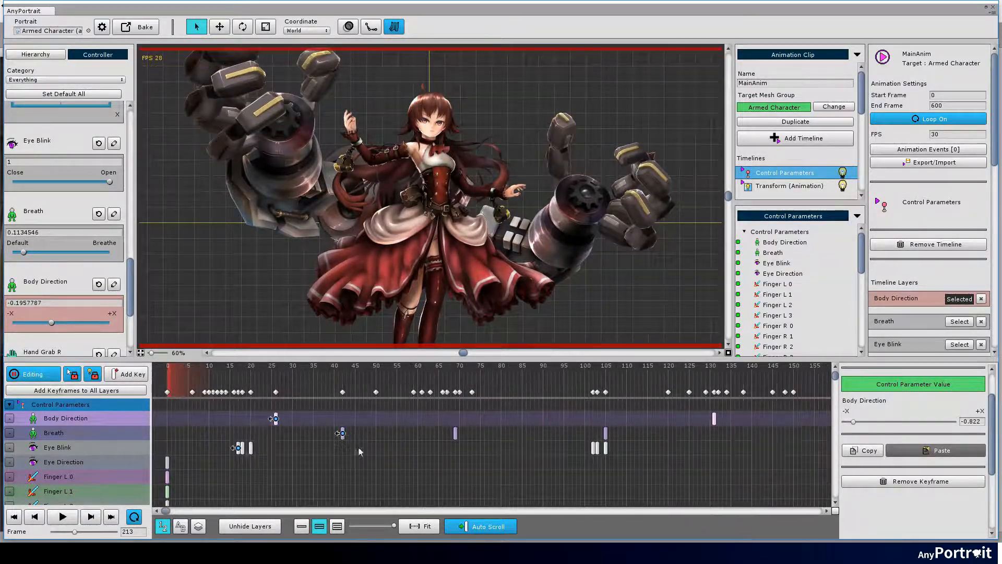
- Move the first Head Direction keyframe to frame 33 and place further Head Direction keyframes at frames 89 and 159
click(167, 477)
scroll(159, 458, down, 1)
scroll(159, 459, down, 6)
drag(167, 459, 305, 460)
click(290, 460)
click(305, 460)
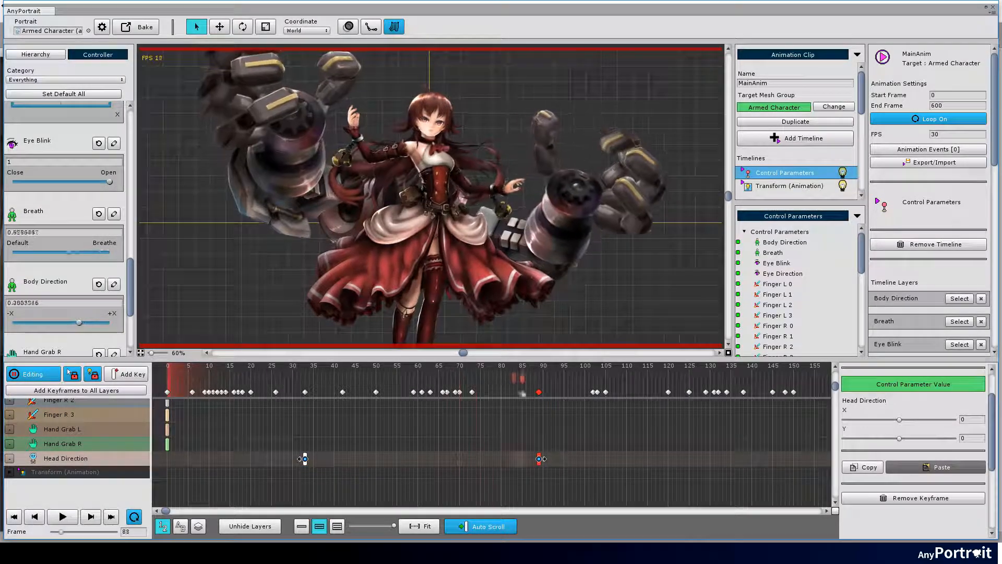
drag(773, 458, 520, 459)
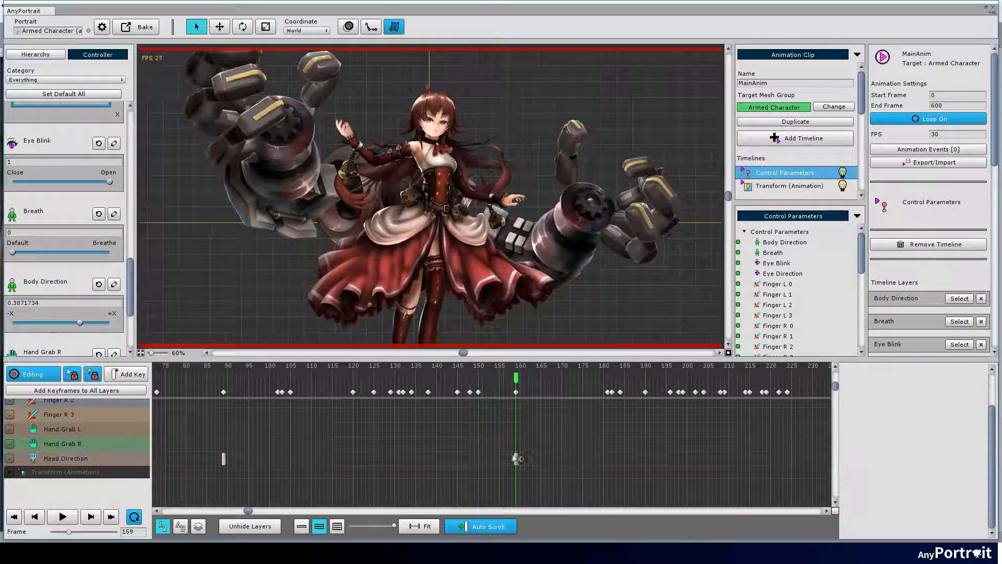
- Adjust the X and Y head direction in the controller and place more Head Direction keyframes further along the timeline
scroll(73, 235, up, 10)
drag(59, 299, 72, 288)
drag(403, 458, 741, 458)
drag(477, 458, 400, 461)
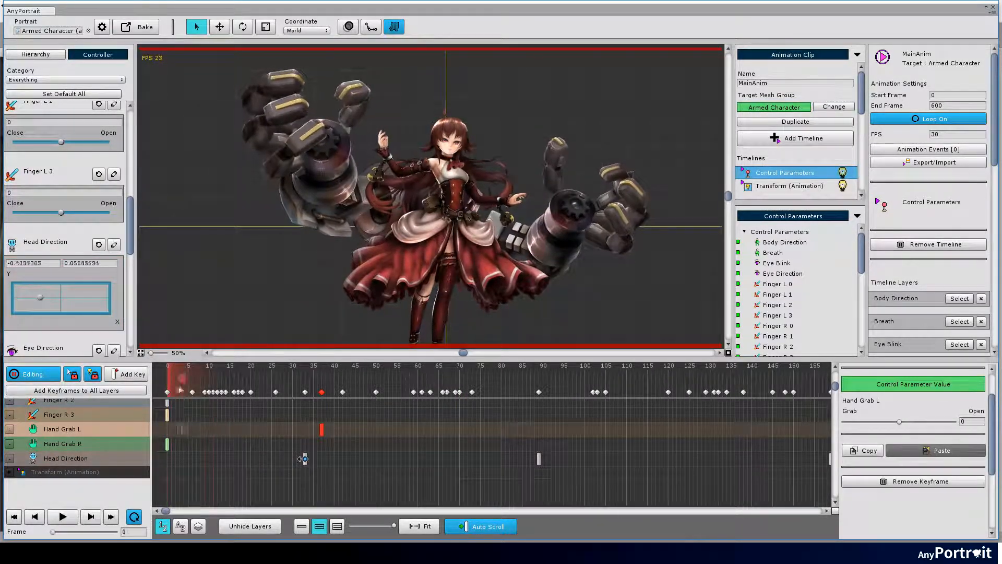
- Move the first Hand Grab L keyframe to frame 16 and the first Hand Grab R keyframe to frame 20, and adjust their grab values
drag(180, 389, 414, 388)
drag(322, 430, 251, 445)
scroll(64, 230, down, 10)
click(167, 444)
click(234, 429)
drag(61, 235, 22, 237)
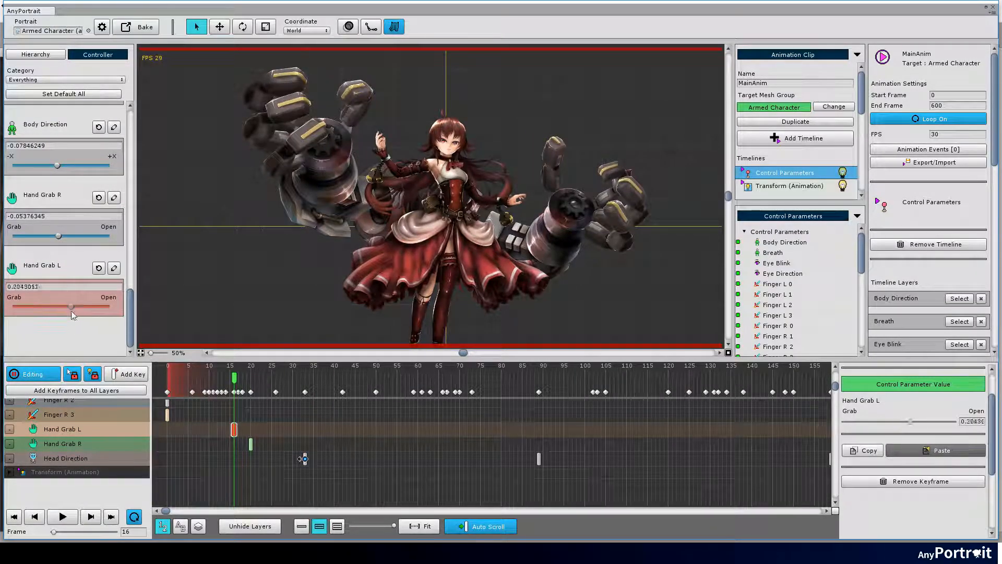
- Add a Hand Grab L keyframe at frame 72 and a Hand Grab R keyframe at frame 75
drag(434, 430, 468, 430)
drag(409, 377, 455, 378)
click(62, 444)
click(126, 375)
drag(456, 444, 480, 444)
click(468, 430)
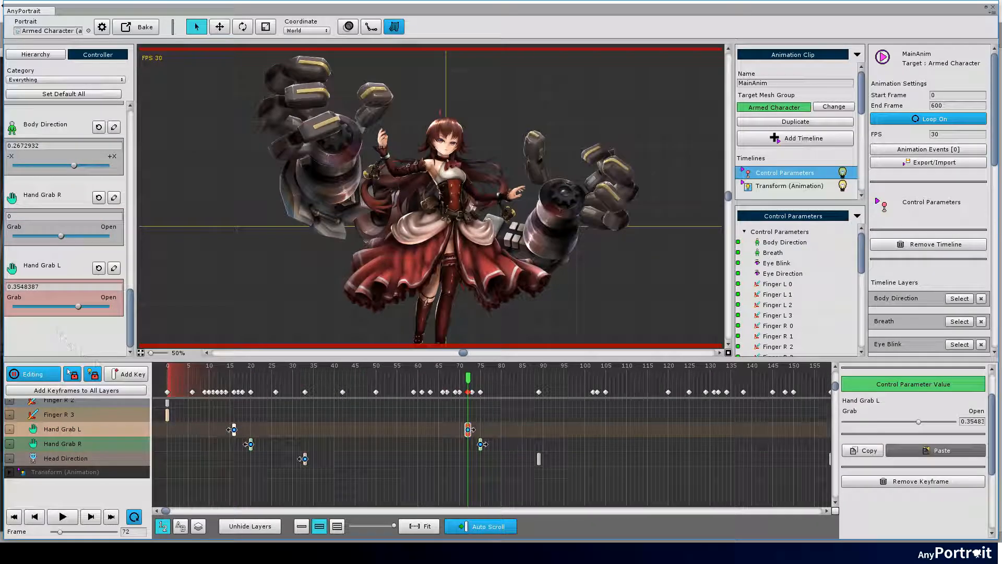
- Set Hand Grab L at frame 72 to about -0.892 and Hand Grab R at frame 75 to about -0.656
drag(78, 307, 17, 307)
click(321, 433)
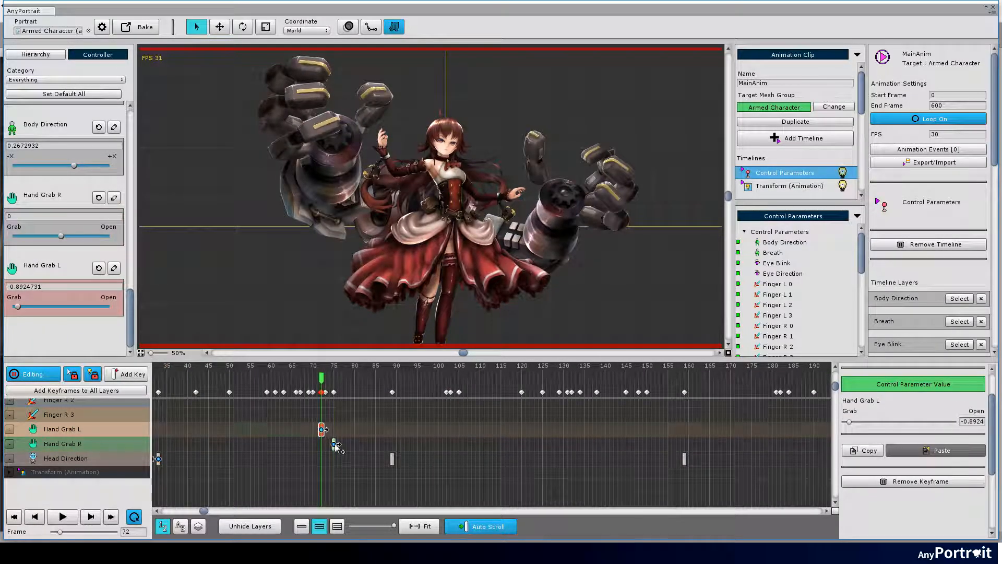
click(335, 446)
click(321, 430)
scroll(334, 444, left, 5)
click(242, 444)
scroll(520, 434, right, 5)
click(296, 444)
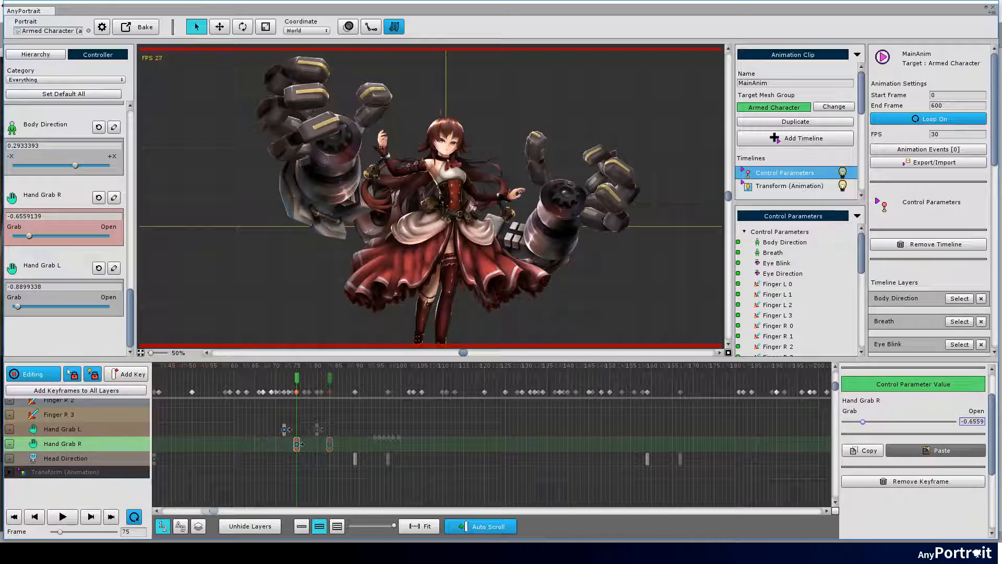
- Copy the Hand Grab L and R keyframes to frames 126 and 129 and set both hands fully open
drag(227, 421, 266, 452)
drag(251, 378, 292, 377)
drag(460, 436, 464, 436)
click(464, 430)
drag(21, 306, 109, 307)
click(476, 444)
drag(31, 236, 110, 236)
- Copy the Hand Grab L and R keyframes to frames 192 and 195 and set both slightly toward Grab
drag(454, 421, 488, 452)
drag(477, 377, 752, 378)
drag(476, 444, 753, 444)
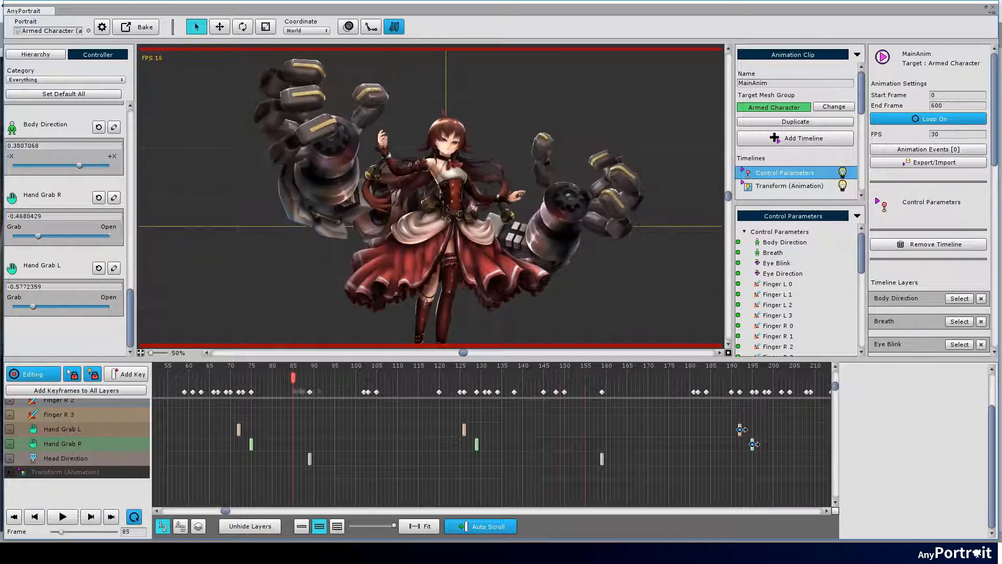
scroll(736, 451, right, 5)
click(492, 429)
drag(110, 306, 52, 306)
click(505, 444)
drag(109, 236, 52, 235)
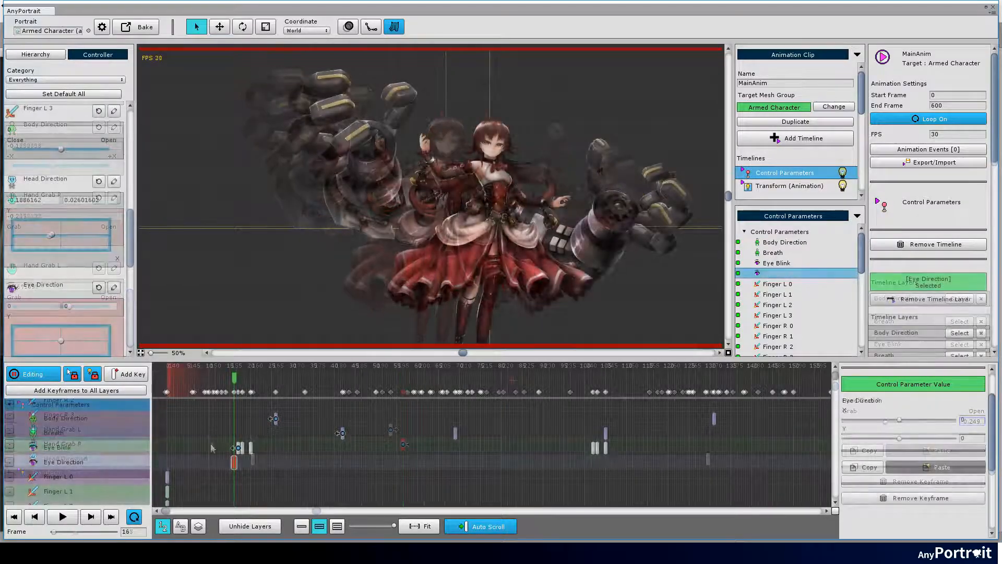
- Place an Eye Direction keyframe at frame 26 and set its X to about -0.355 and Y to about -0.931
drag(234, 463, 275, 470)
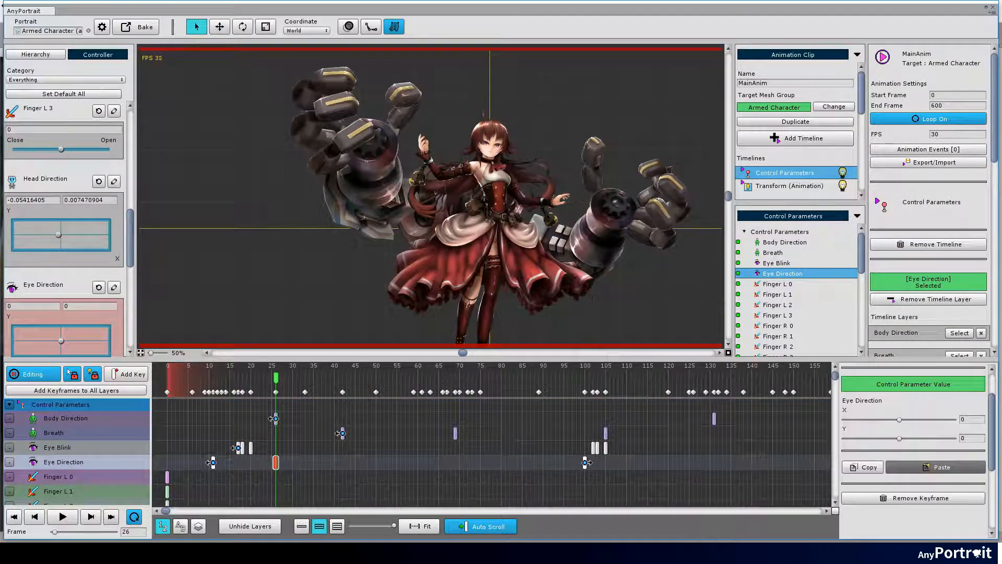
scroll(76, 334, down, 2)
drag(61, 278, 61, 291)
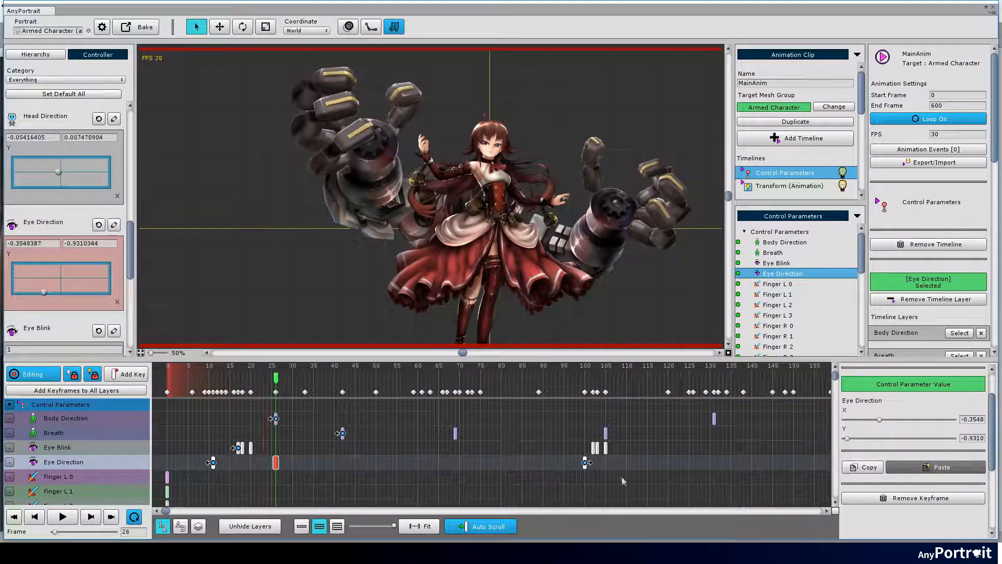
- Add an Eye Direction keyframe at frame 110 with X about 0.204 and Y about -0.586, and copy it to frame 178
click(585, 463)
drag(629, 463, 629, 463)
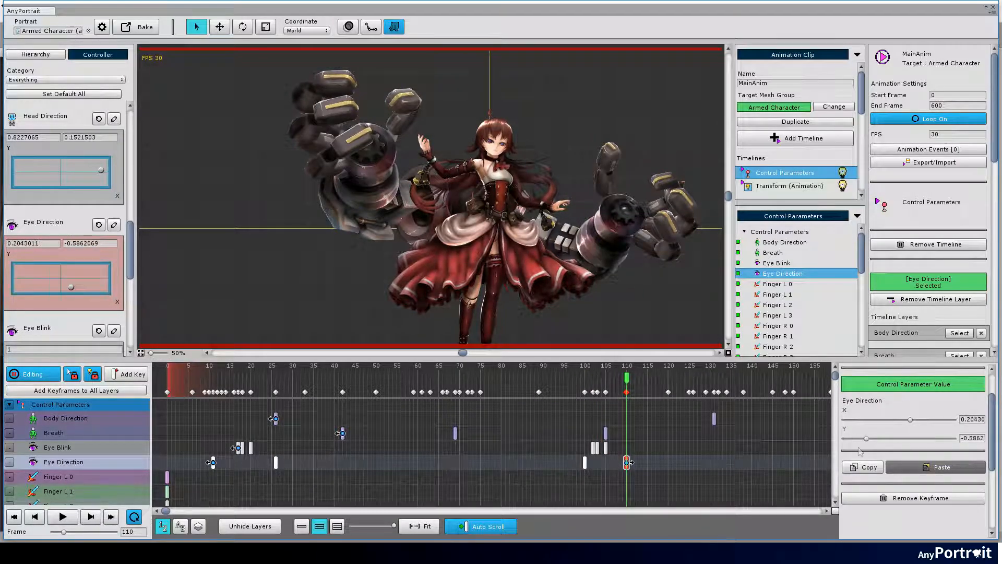
drag(629, 462, 594, 463)
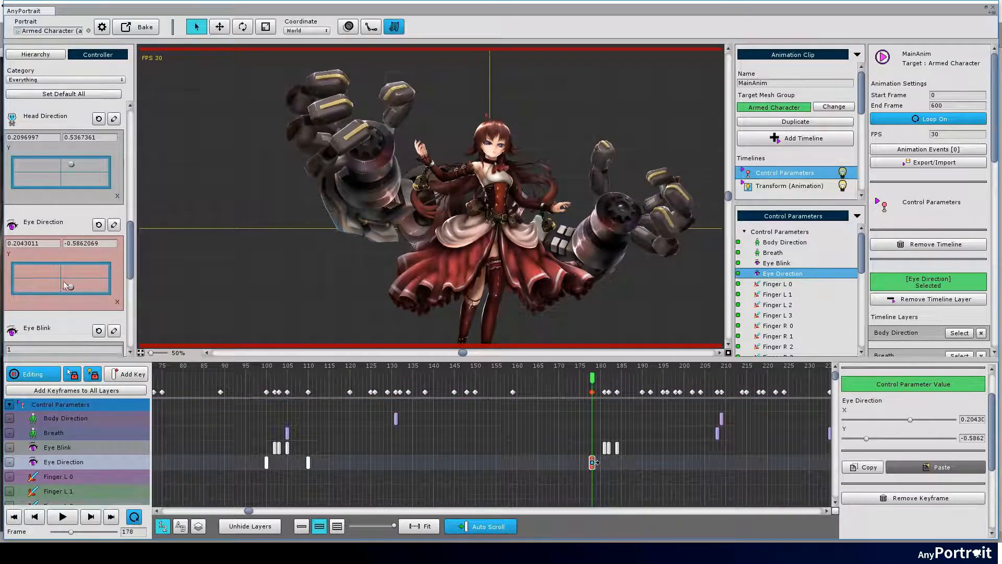
- Add an Eye Direction keyframe at frame 188 with X about 0.527 and Y about 0.172, and copy it to frame 254
click(593, 462)
drag(592, 462, 634, 462)
click(634, 462)
drag(48, 280, 87, 275)
mouse_move(633, 462)
mouse_down()
mouse_move(615, 468)
mouse_move(637, 462)
mouse_up()
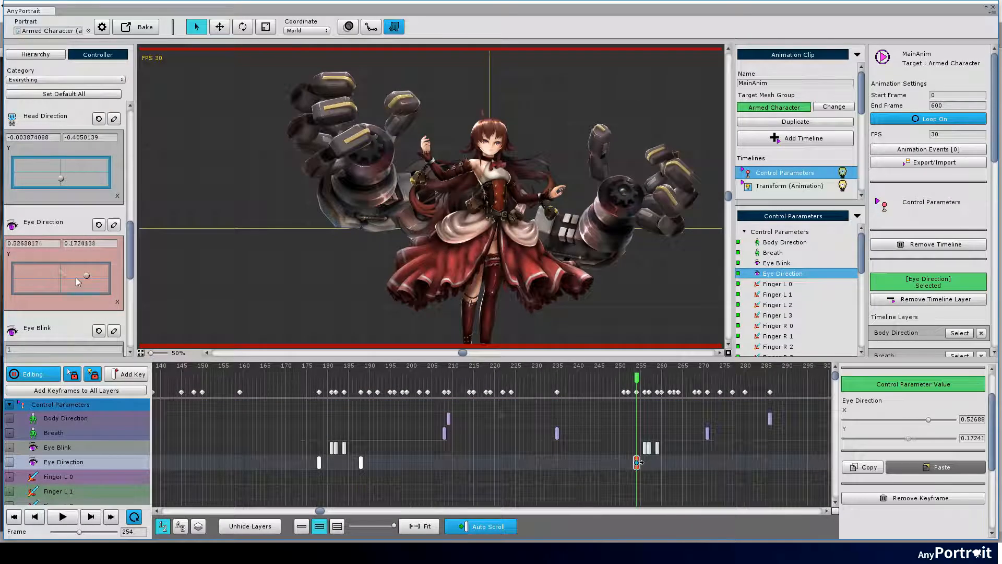
- Set Eye Direction at frame 254 to X -0.301, Y -1, and add a keyframe at frame 263 with X 0.032, Y 0.241
drag(298, 384, 677, 388)
scroll(637, 449, right, 5)
drag(474, 462, 505, 466)
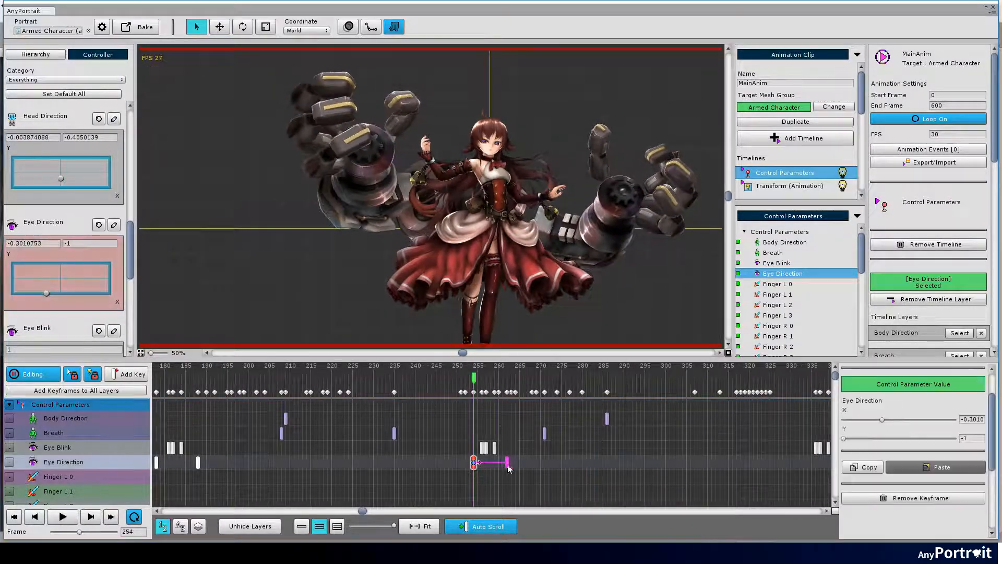
scroll(511, 444, right, 4)
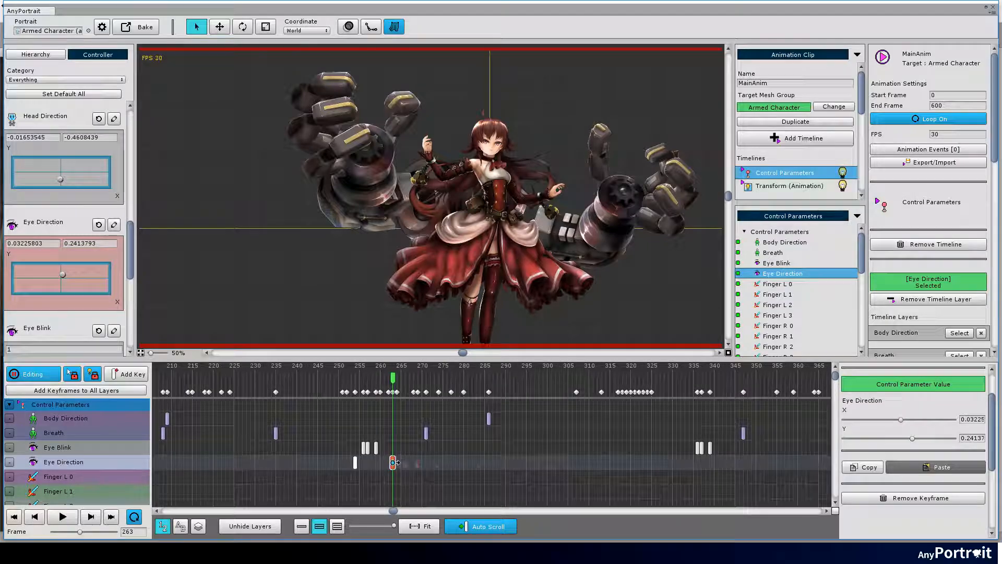
- Copy the frame 263 Eye Direction keyframe to about frame 333, play the animation, and bring the finger and hand layers into view
drag(394, 463, 686, 463)
scroll(645, 432, right, 2)
key(space)
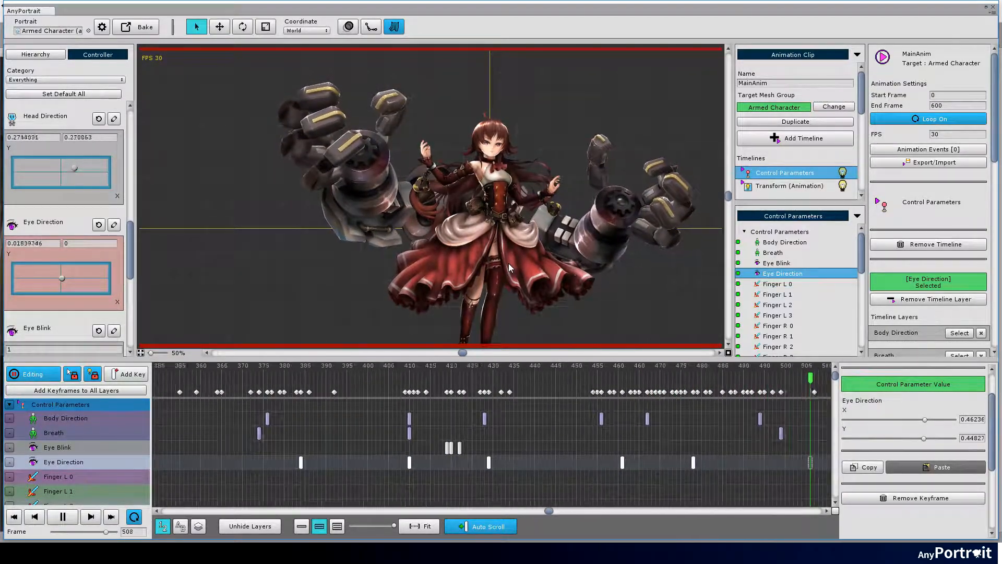
click(336, 433)
scroll(336, 434, down, 3)
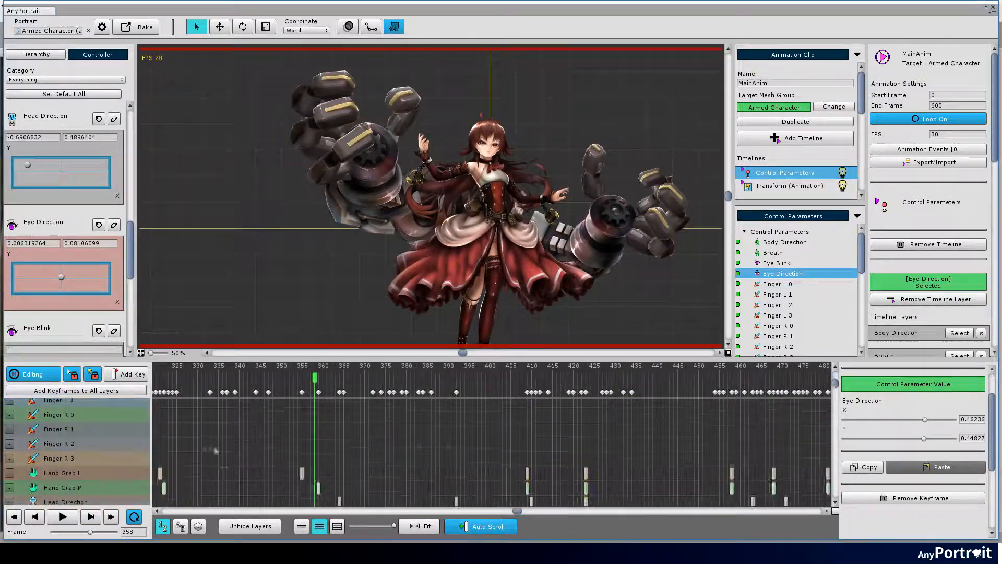
- Shift the starting keyframes of Finger L 0 to Finger L 3 from frame 0 to frame 18
click(234, 495)
drag(161, 416, 183, 487)
drag(167, 450, 243, 444)
scroll(226, 436, up, 4)
click(226, 433)
scroll(244, 444, down, 1)
- Adjust the opening values of the frame 18 keyframes on Finger L 0, L 1, L 2 and L 3
click(244, 424)
drag(902, 423, 927, 424)
click(244, 438)
click(244, 424)
click(244, 438)
click(243, 452)
click(243, 466)
- Stagger the Finger L keyframes by moving L 1 to frame 24, L 2 to frame 28 and L 3 to frame 35
drag(244, 437, 268, 439)
drag(243, 452, 284, 453)
drag(244, 466, 313, 467)
- Copy the staggered Finger L keyframes to frames 64, 70, 74 and 81 and adjust their opening values, with Finger L 3 at 0
drag(244, 377, 439, 377)
drag(231, 418, 334, 476)
drag(243, 423, 435, 424)
click(435, 424)
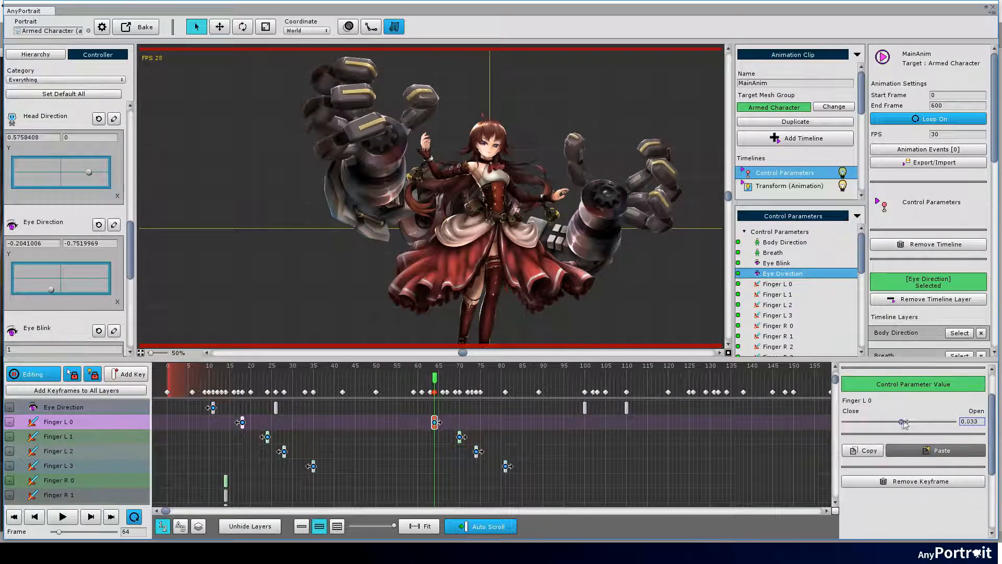
click(477, 452)
click(506, 466)
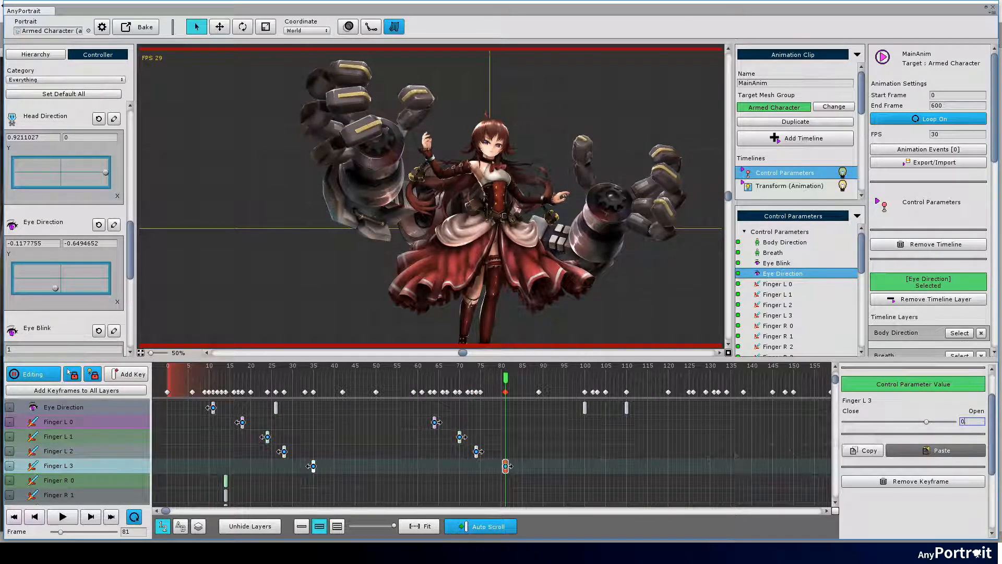
- Copy the Finger L keyframes to frames 119, 122, 124 and 126 and adjust their opening values, with Finger L 2 at 0
click(457, 477)
drag(464, 384, 302, 392)
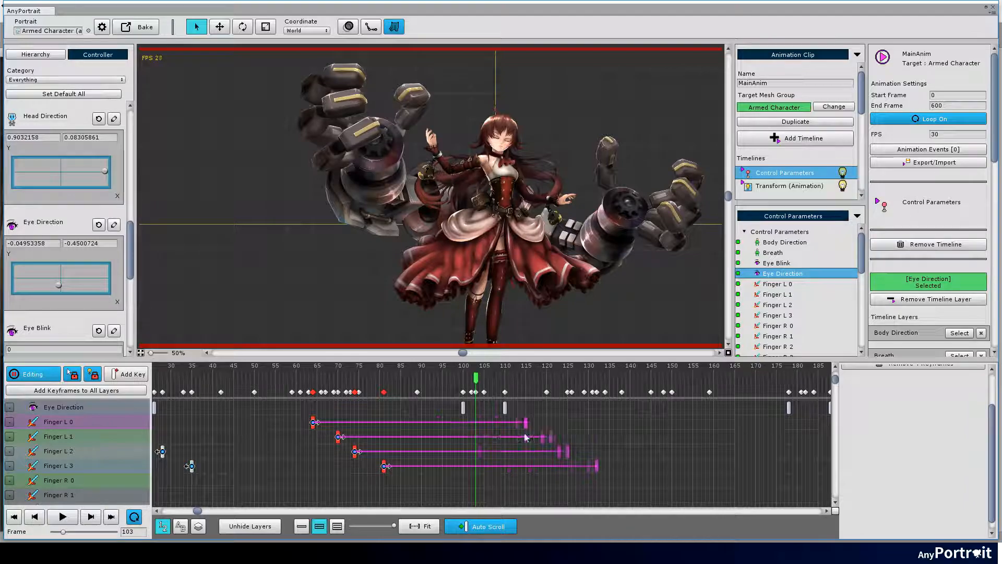
drag(526, 438, 542, 438)
drag(905, 422, 891, 422)
click(568, 436)
drag(568, 437, 555, 437)
mouse_move(585, 451)
mouse_down()
mouse_move(564, 451)
mouse_move(572, 466)
mouse_up()
click(555, 437)
click(564, 451)
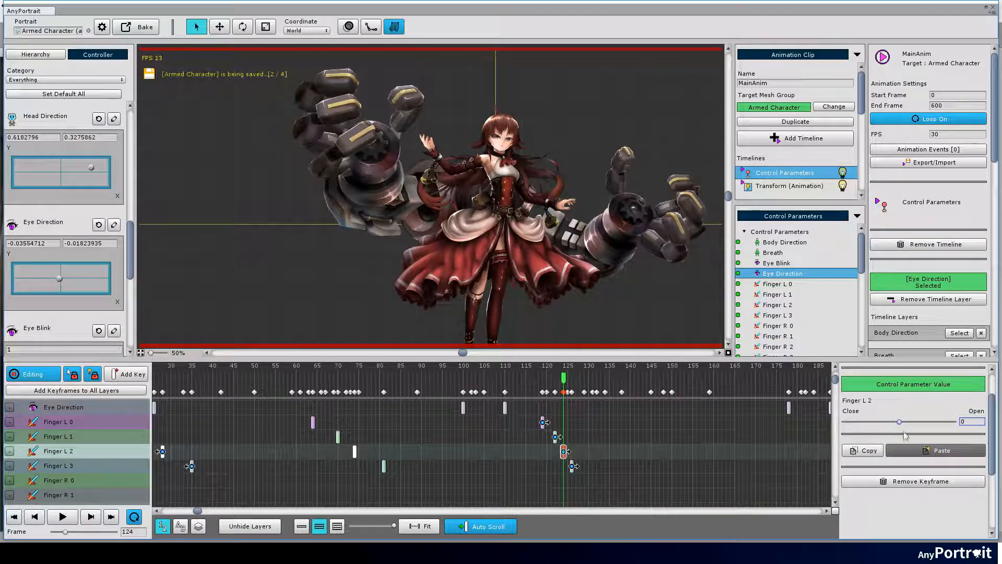
click(572, 467)
- Copy the Finger L group starting at frame 64 to frames 133, 139, 143 and 150 and adjust each finger's opening value
click(313, 422)
drag(303, 415, 392, 472)
drag(314, 422, 601, 423)
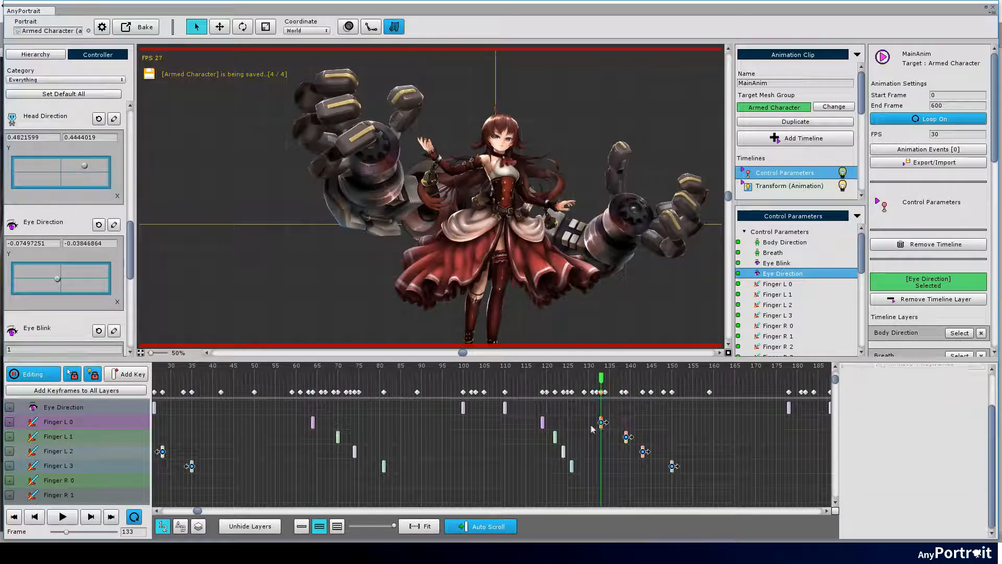
click(501, 422)
click(602, 423)
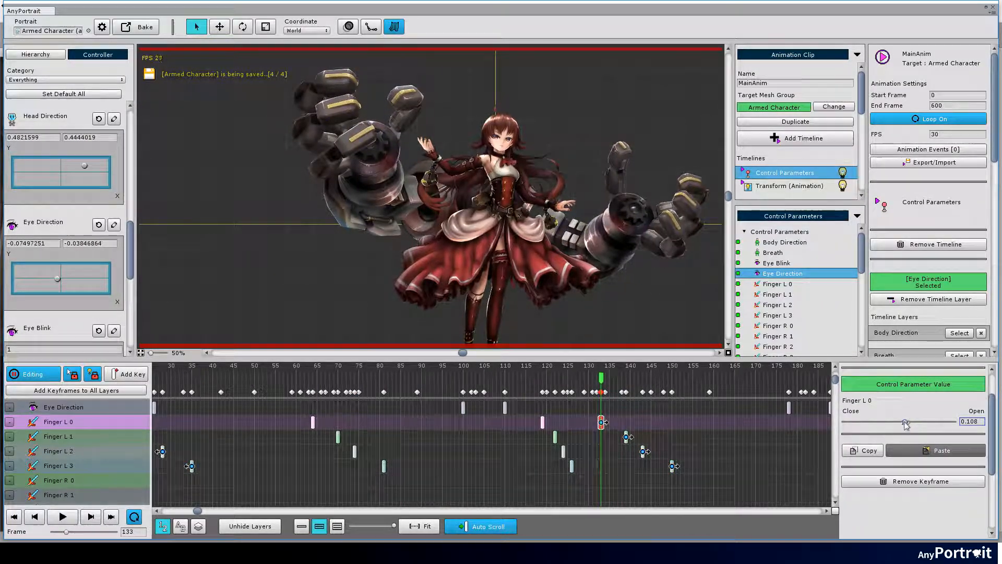
click(627, 437)
click(643, 452)
click(672, 466)
- Copy the Finger L group to frames 160, 168, 176 and 183, set L 0 to -1 and L 3 to about 0.014, and play it
click(949, 448)
drag(591, 416, 552, 472)
drag(609, 437, 680, 467)
click(584, 422)
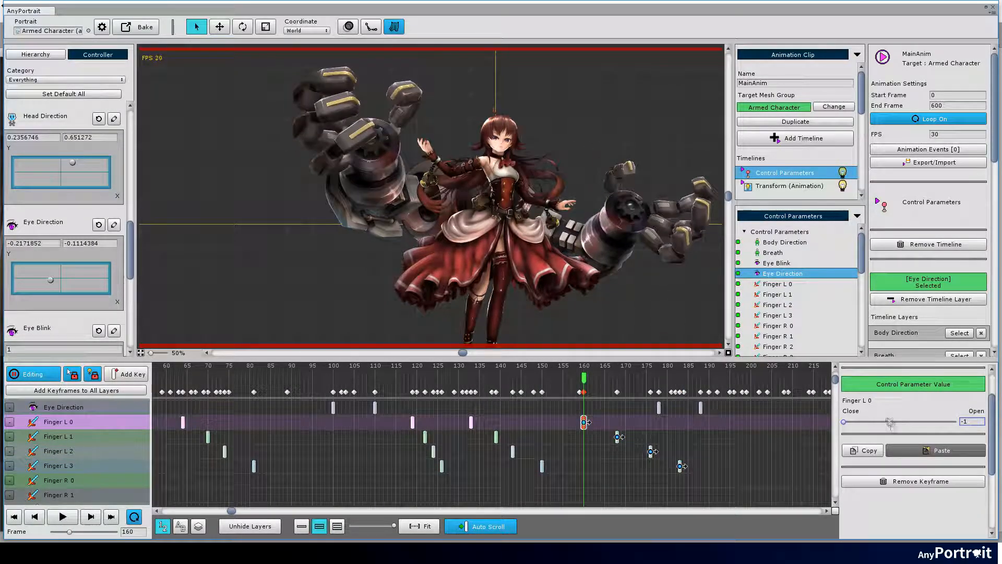
click(617, 437)
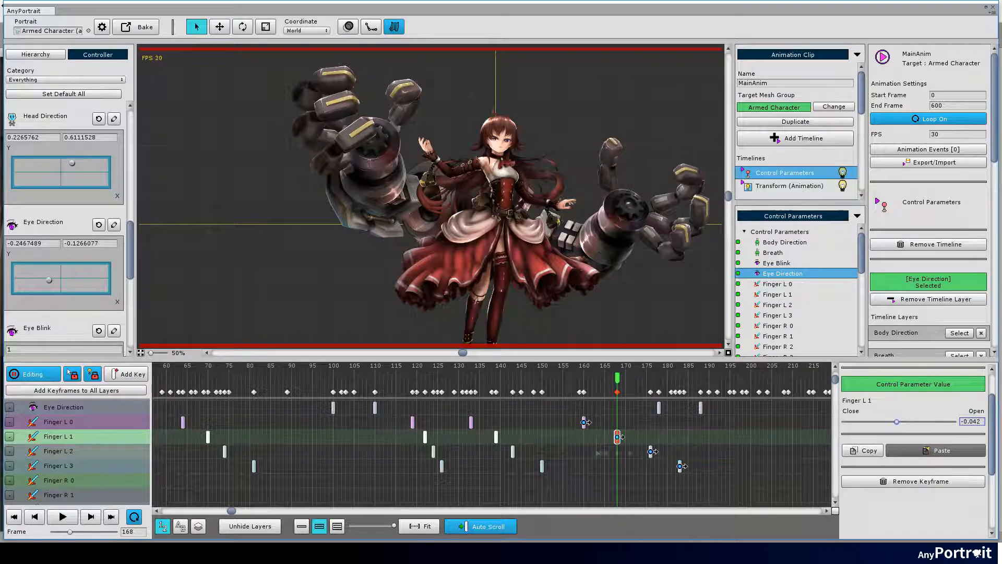
click(650, 451)
click(679, 466)
key(space)
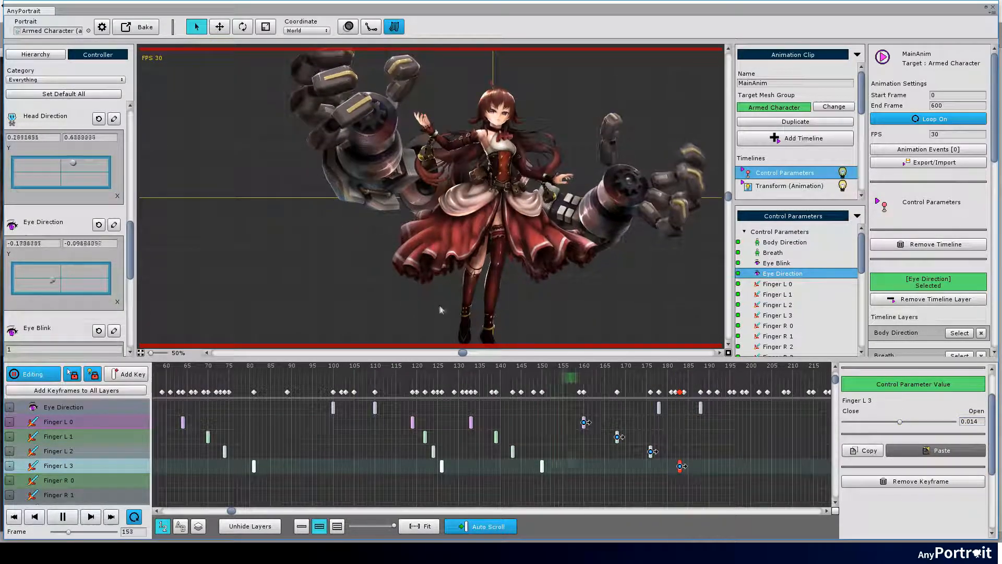
- Move the last Finger L group to start at frame 148 and add a closing group at frames 197, 200, 202 and 204, with L 1 at -1
key(space)
shift+click(584, 422)
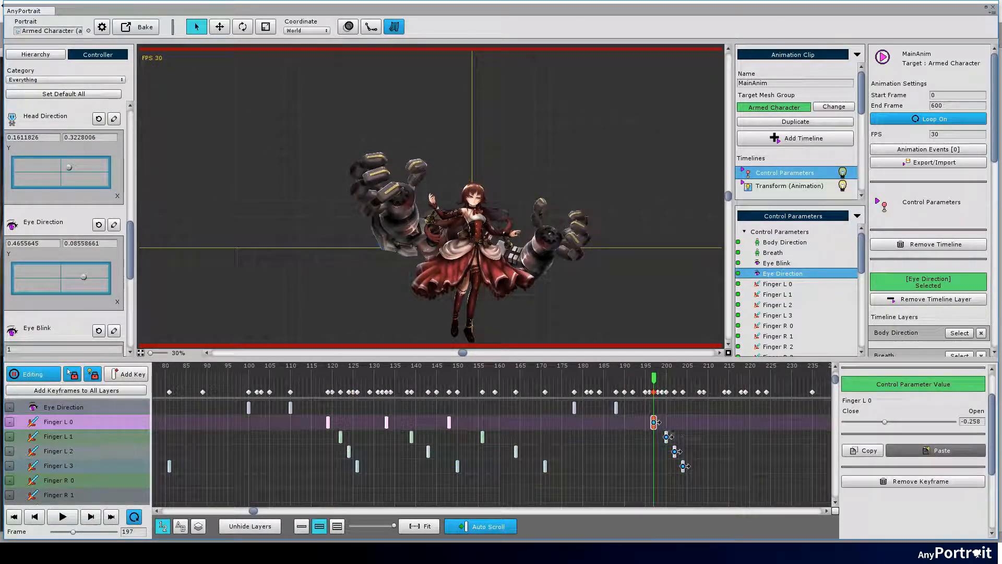
key(Down)
key(Down)
key(Down)
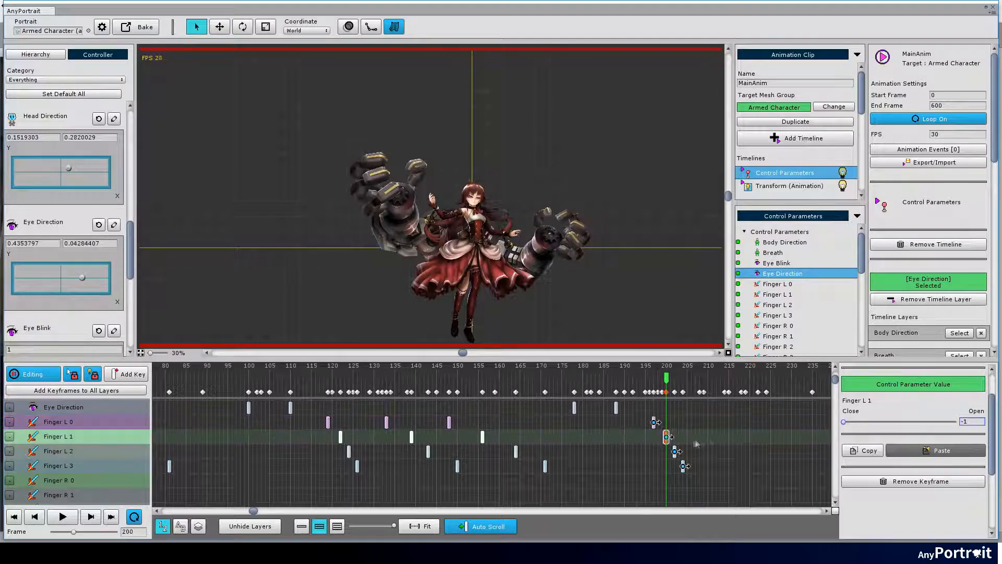
key(space)
- Shift the closing Finger L group earlier to frames 194, 197, 199 and 201
drag(679, 472, 634, 433)
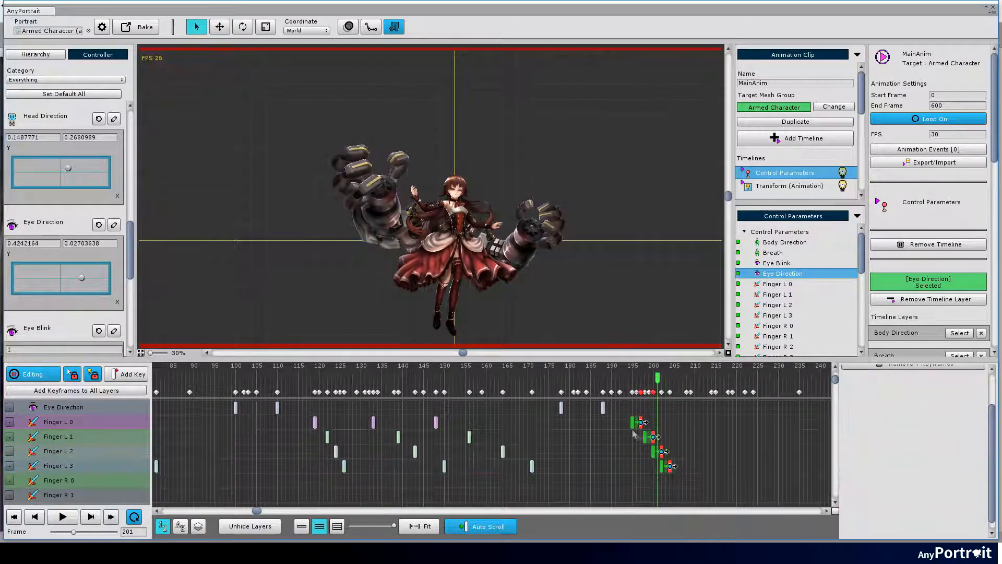
click(628, 423)
click(640, 436)
- Copy the Finger L group to frames 214, 217, 219 and 221 and adjust the frame 194 to 201 values, with L 1 at 0
click(628, 423)
click(641, 437)
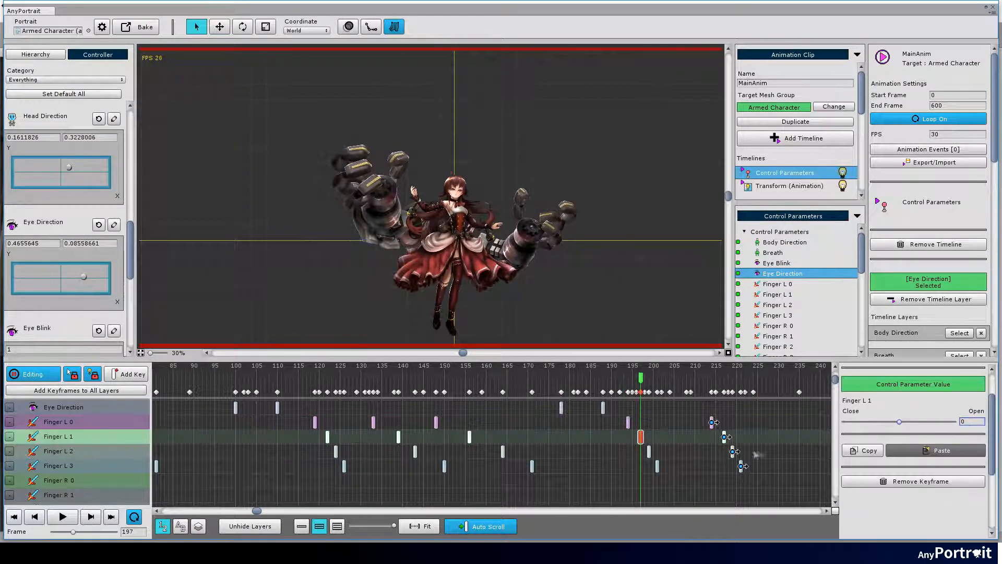
click(649, 452)
click(657, 466)
key(space)
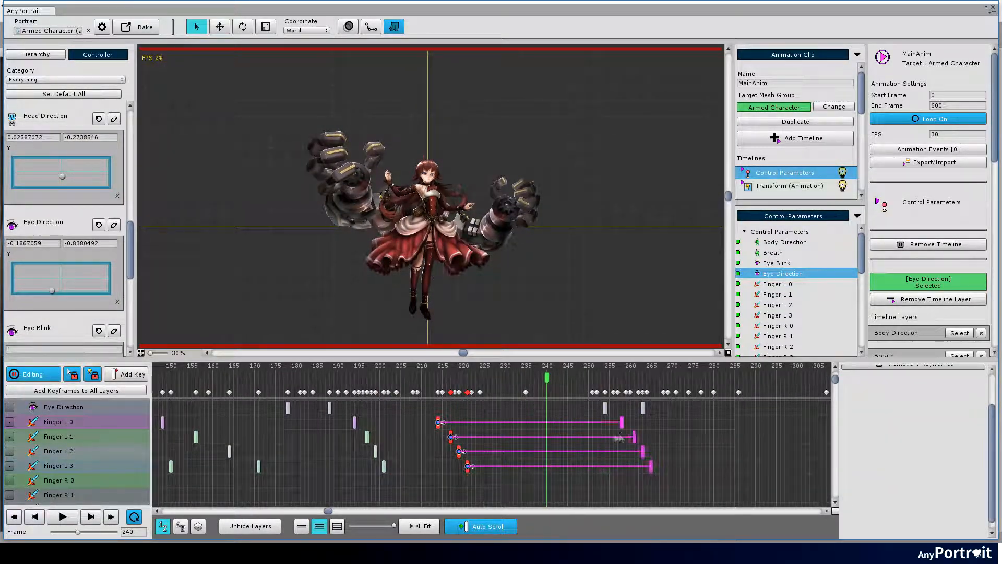
- Copy the frame 214 Finger L group to start at frame 261 and add another group spread over frames 279, 287, 295 and 303
drag(470, 423, 579, 437)
drag(566, 451, 613, 452)
drag(574, 466, 646, 466)
- Set Finger L 0 at frame 279 and L 2 at frame 295 to -1, adjust L 1 and L 3, and play the animation
click(545, 422)
click(972, 421)
text(-1)
click(579, 437)
click(613, 452)
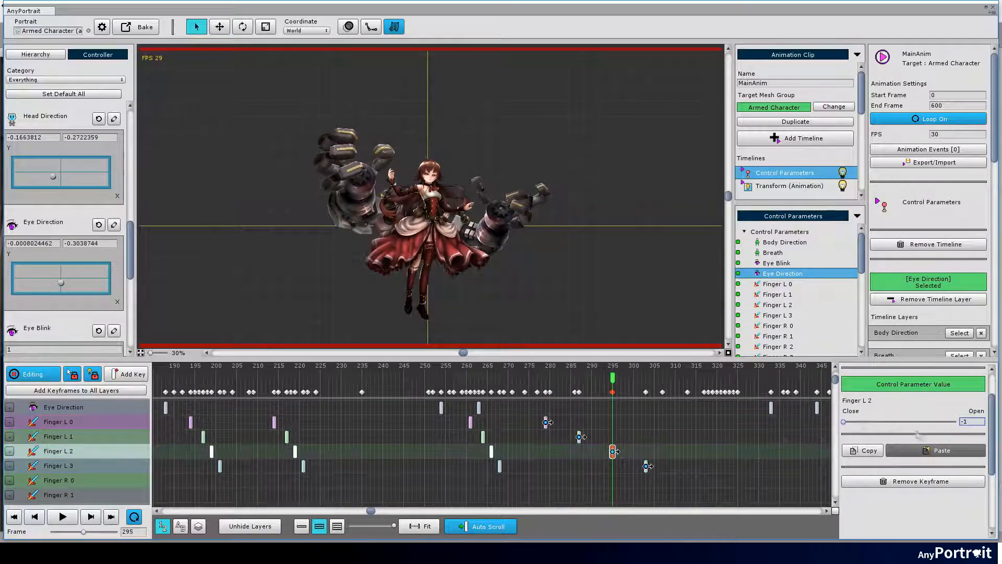
click(646, 466)
key(space)
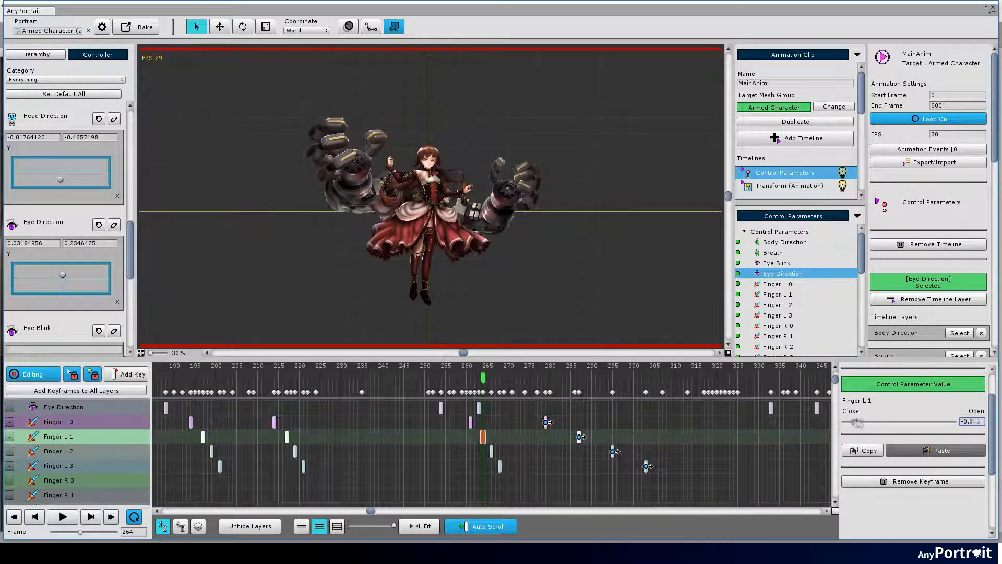
- Spread the frame 261 Finger L group by moving L 1 to frame 265, L 2 to frame 270 and L 3 to frame 276
key(space)
drag(491, 452, 537, 451)
drag(500, 467, 567, 466)
key(space)
key(space)
drag(508, 436, 487, 437)
drag(538, 452, 508, 452)
drag(567, 467, 533, 466)
key(space)
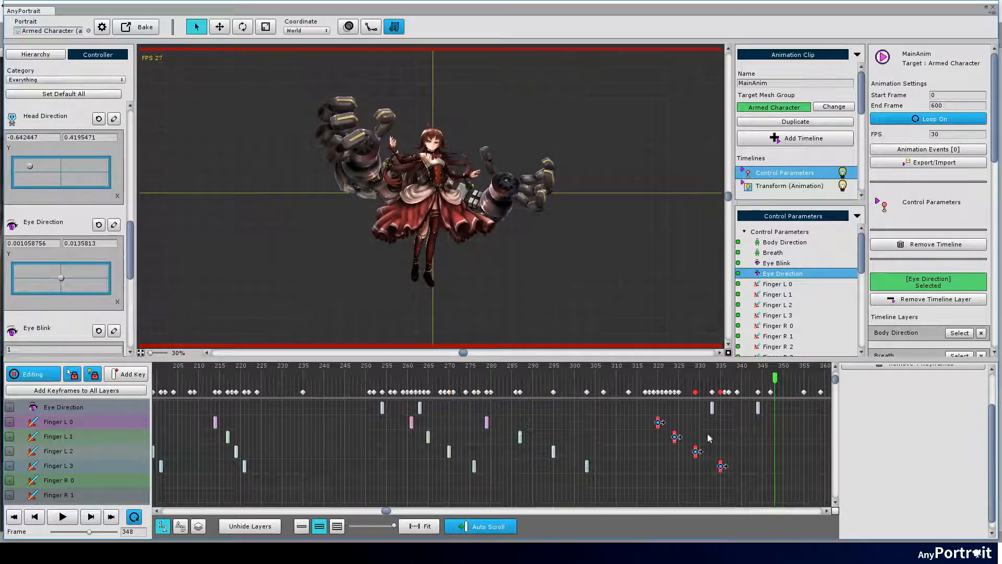
- Place a copied Finger L group at frames 327, 331, 336 and 342, adjust its opening values and play the animation
click(449, 438)
click(470, 451)
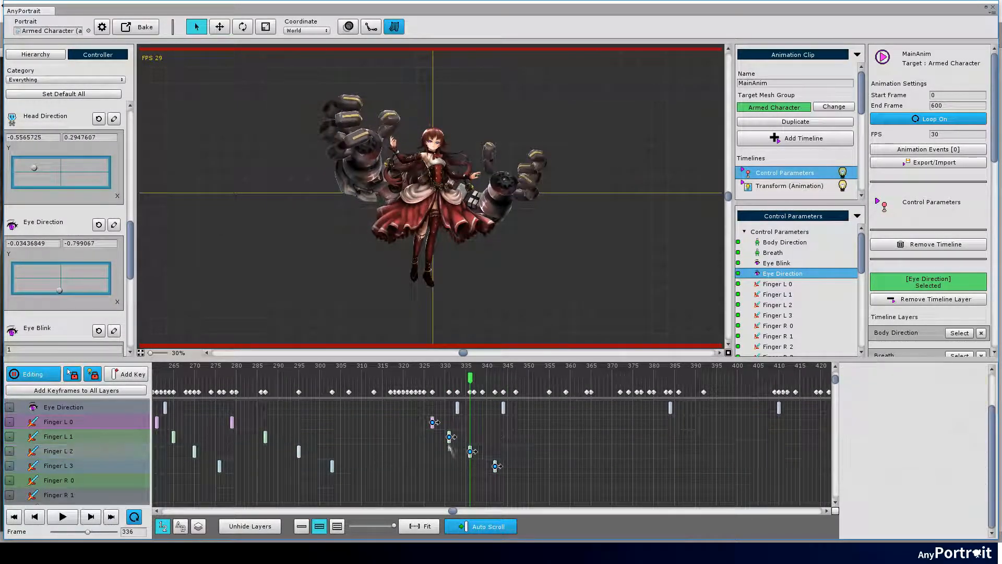
click(495, 466)
click(258, 374)
key(space)
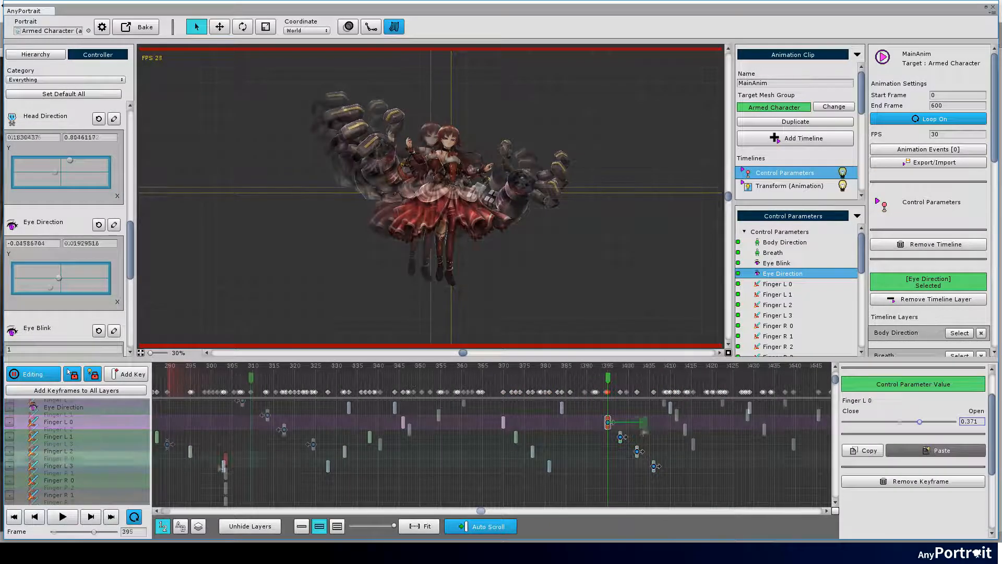
- Place copied Finger R keyframes at frames 71, 65, 59 and 50 for R 0 to R 3 and adjust their opening values
drag(210, 460, 376, 491)
drag(430, 477, 413, 477)
drag(405, 463, 438, 463)
drag(376, 448, 464, 447)
click(376, 492)
click(414, 477)
click(438, 463)
click(463, 448)
- Copy the first Finger R group later in the clip and stagger it at frames 111, 113, 116 and 118
drag(210, 442, 320, 501)
drag(226, 447, 706, 460)
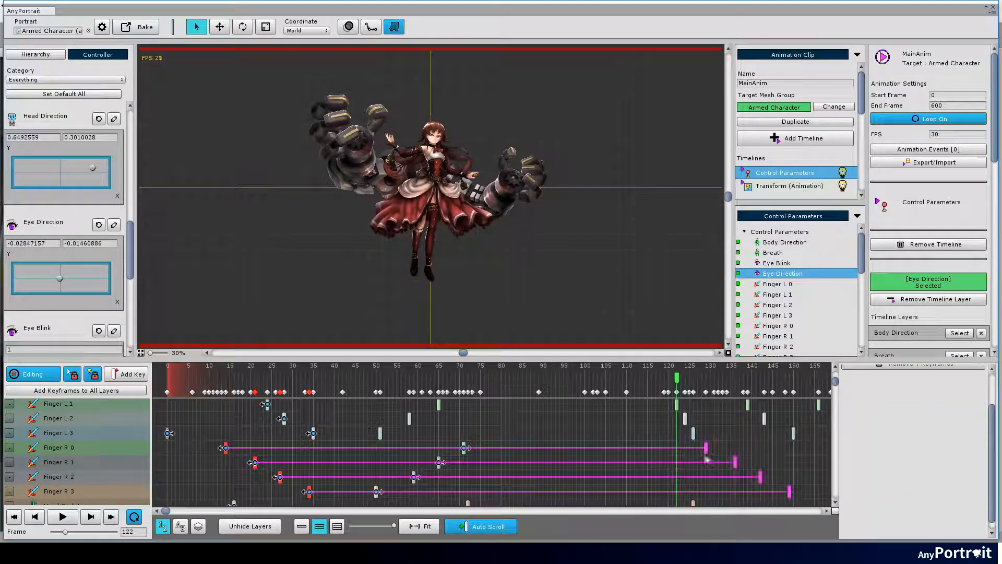
drag(627, 448, 631, 448)
mouse_move(660, 462)
mouse_down()
mouse_move(639, 462)
mouse_move(651, 477)
mouse_up()
drag(714, 492, 660, 492)
- Copy the Finger R group to frames 125, 127, 130 and 132 and refine the timing of the finger keyframes
drag(494, 443, 569, 448)
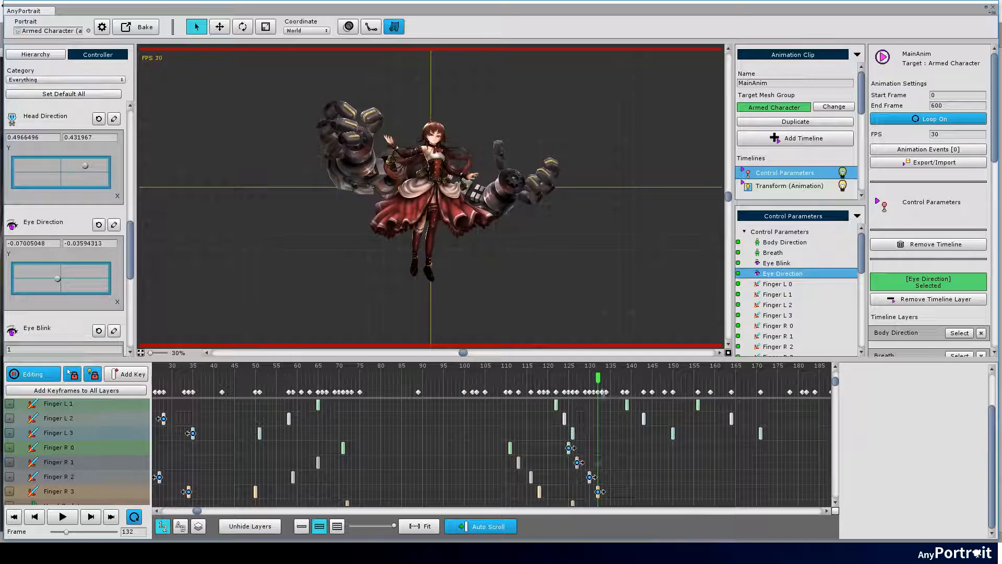
drag(597, 378, 514, 378)
drag(527, 412, 577, 454)
drag(496, 472, 541, 483)
drag(633, 480, 620, 451)
click(820, 422)
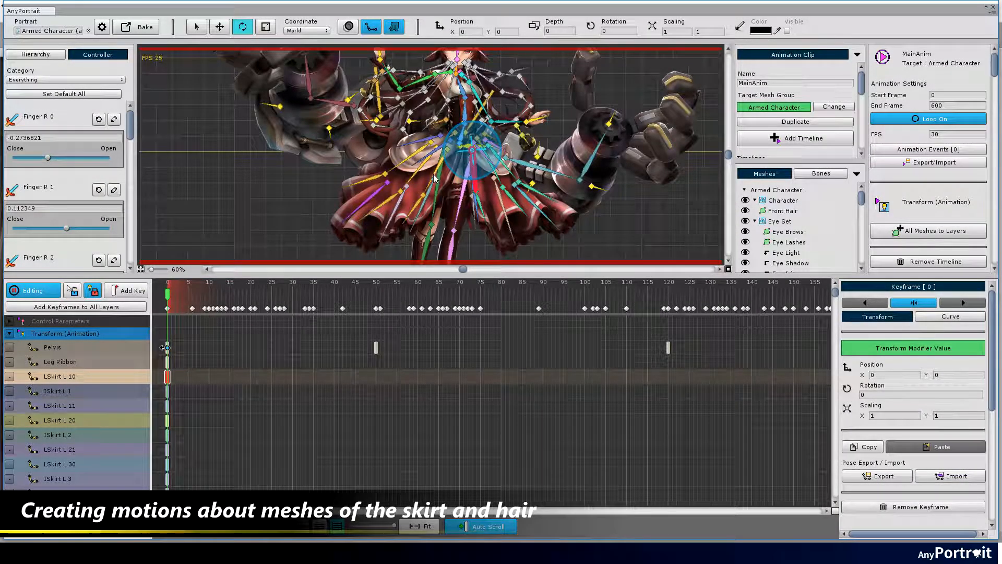
- Move the skirt bone keyframes of the transform timeline from frame 0 to frame 27 and copy them to frame 84
drag(164, 423, 204, 481)
drag(318, 412, 302, 462)
drag(167, 376, 225, 448)
drag(212, 397, 286, 466)
click(367, 452)
drag(282, 438, 487, 448)
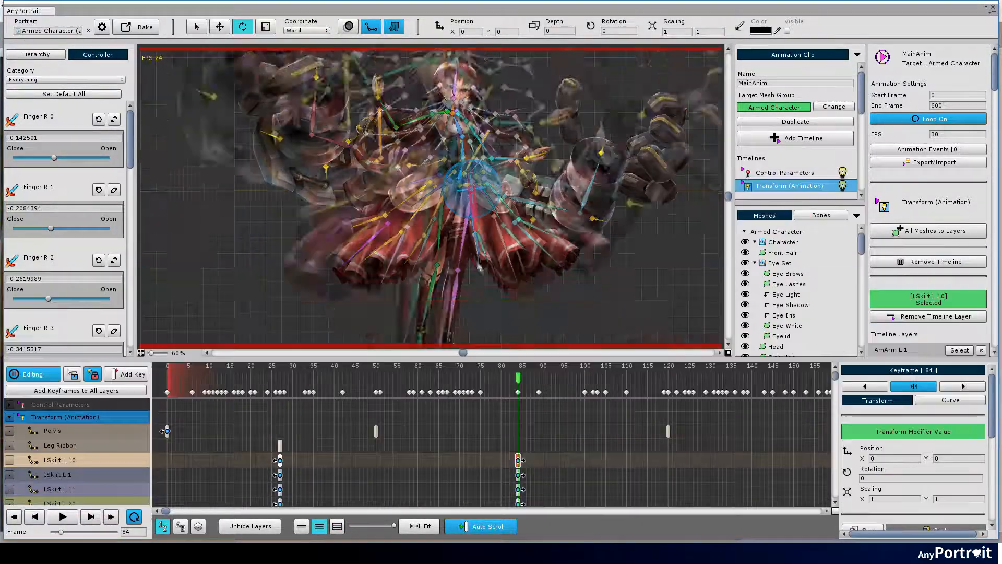
- Pose the outer L-side skirt bones at frame 84, rotating LSkirt L 31 to about 3.24 with Y scale about 0.934
scroll(480, 267, up, 5)
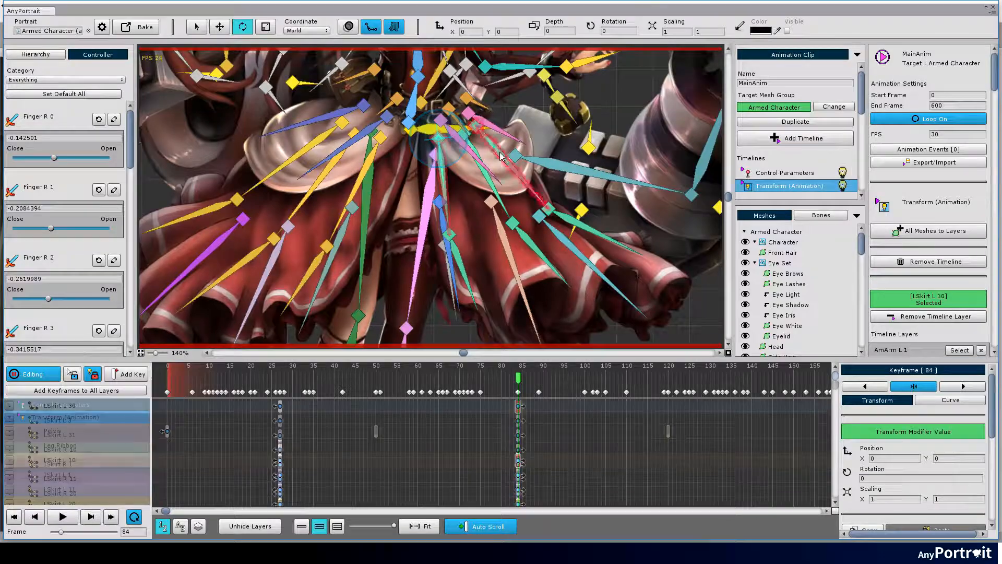
click(451, 233)
key(r)
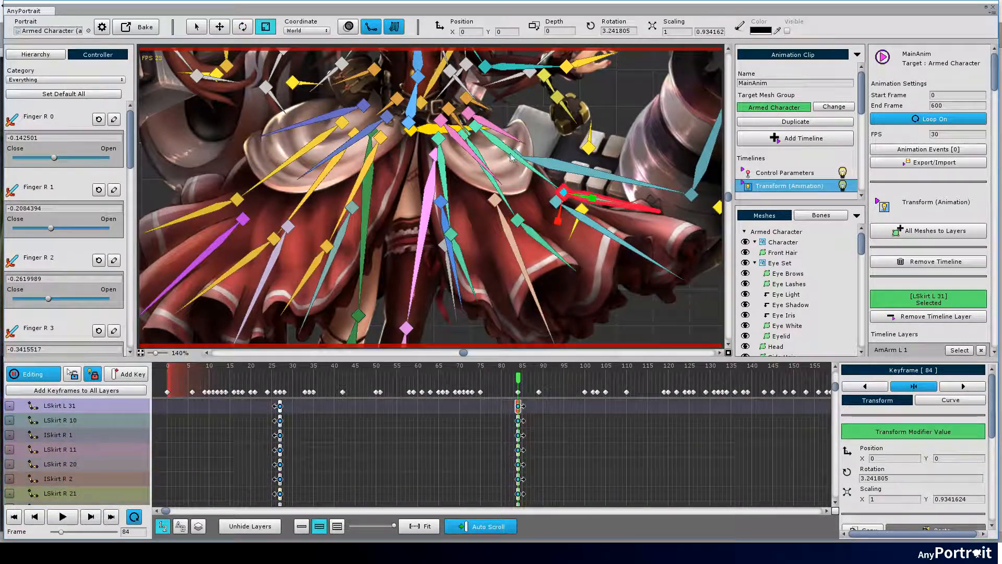
click(445, 171)
- Rotate and scale the R-side lower skirt bones at frame 84 to swing that side of the skirt
click(308, 261)
click(337, 155)
drag(308, 198, 334, 198)
click(279, 248)
click(345, 141)
key(e)
drag(345, 142, 350, 135)
key(r)
click(219, 231)
- Adjust the rotation of the remaining L-side skirt bones at frame 84
drag(496, 235, 428, 165)
click(486, 192)
key(e)
click(423, 175)
click(584, 173)
drag(548, 155, 547, 158)
- Fine-tune the rotation of the remaining R-side skirt bones at frame 84
click(303, 191)
click(234, 219)
drag(360, 186, 363, 184)
click(250, 189)
drag(309, 165, 311, 163)
key(r)
- Pose the upper skirt bones on both sides at frame 84, scaling USkirt R 1 and rotating USkirt R 2 to about -4.15
drag(418, 156, 401, 234)
click(535, 153)
key(e)
click(389, 174)
key(r)
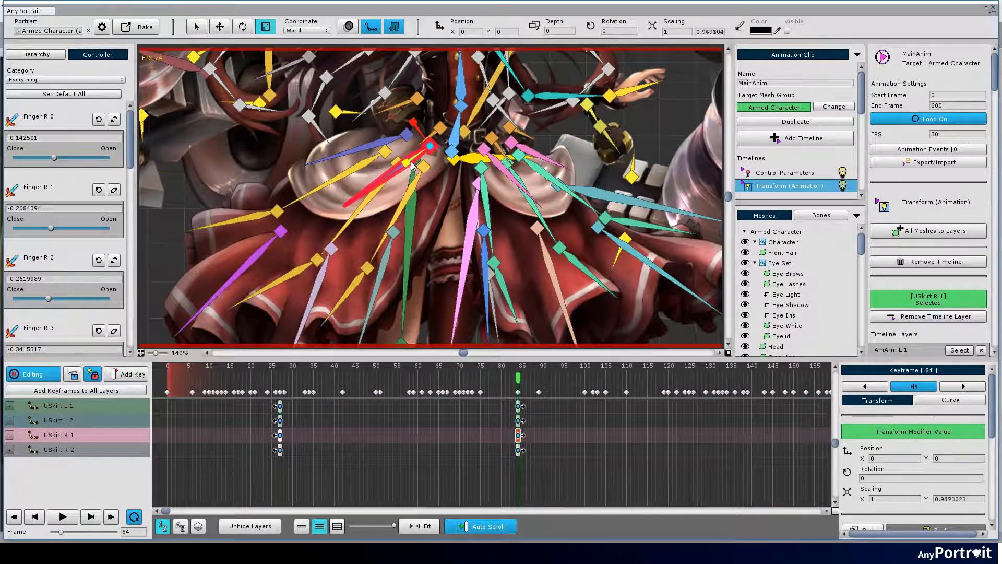
click(366, 147)
key(e)
drag(434, 137, 433, 140)
- Copy the skirt bone keyframes from frame 27 to frame 136 in the Transform timeline
drag(518, 380, 575, 380)
scroll(505, 68, down, 8)
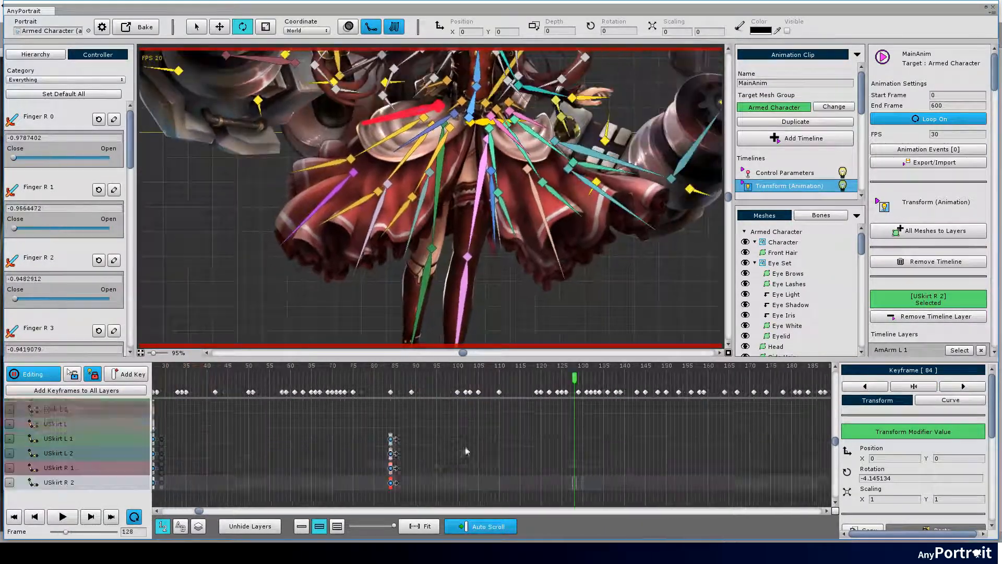
drag(261, 462, 298, 400)
drag(280, 436, 496, 436)
drag(280, 378, 651, 378)
scroll(565, 439, up, 5)
click(209, 377)
drag(194, 403, 217, 492)
scroll(462, 476, down, 5)
scroll(464, 475, up, 4)
drag(209, 447, 665, 454)
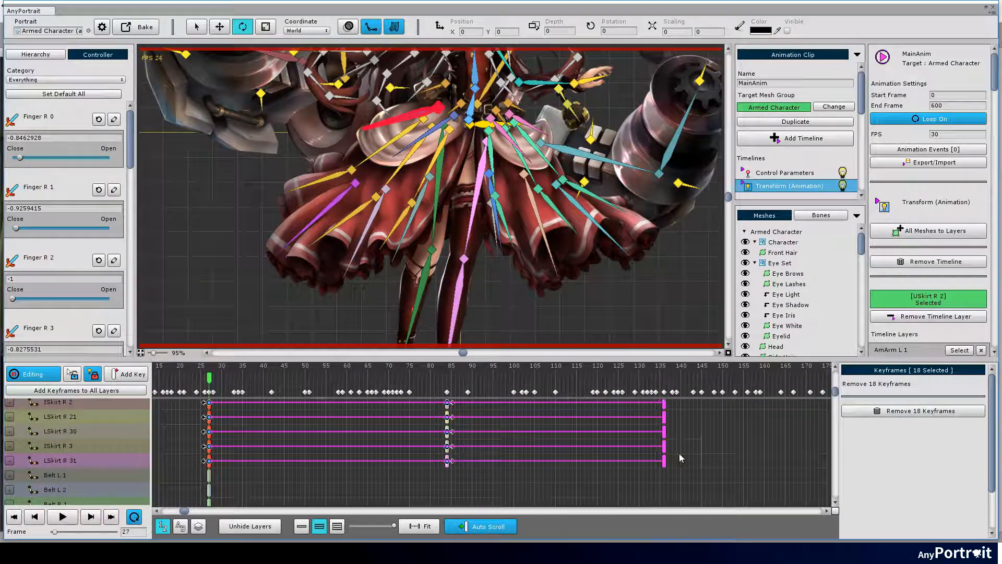
- At frame 136, start a pose export named "Skirt Base Set" with the description "Skirt Bones"
click(664, 377)
click(664, 461)
scroll(887, 444, down, 5)
click(877, 435)
drag(504, 165, 451, 164)
text(Skirt Base Set)
click(551, 176)
text(Skirt Bones)
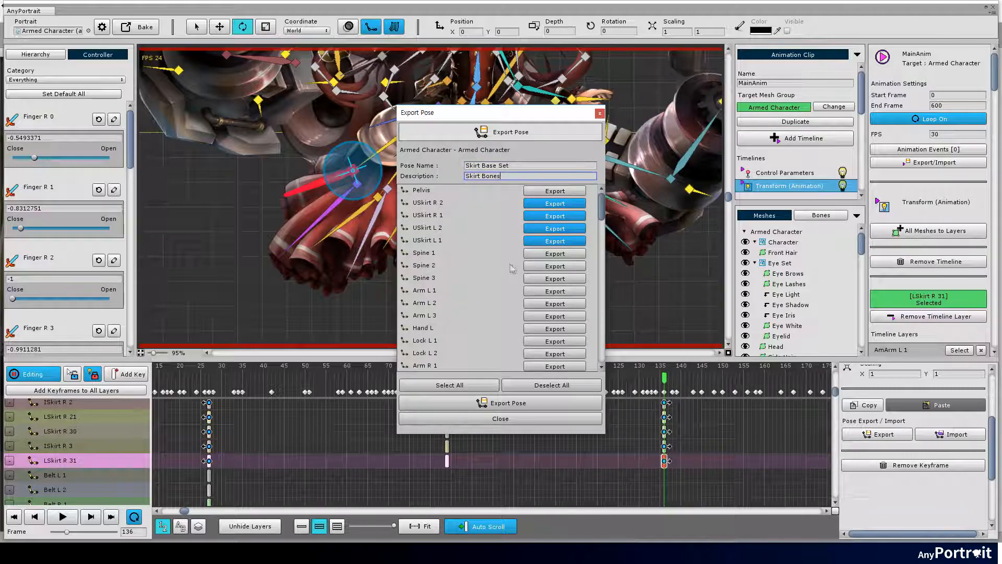
- Include the LSkirt, ISkirt and Leg R bones alongside the USkirt bones and export the pose
scroll(512, 268, down, 10)
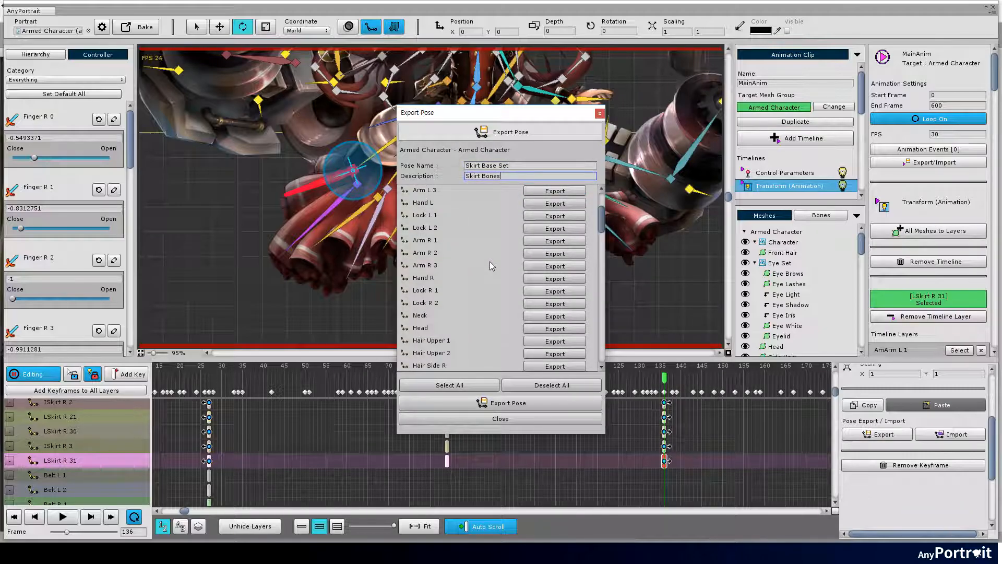
click(531, 231)
click(533, 254)
click(539, 267)
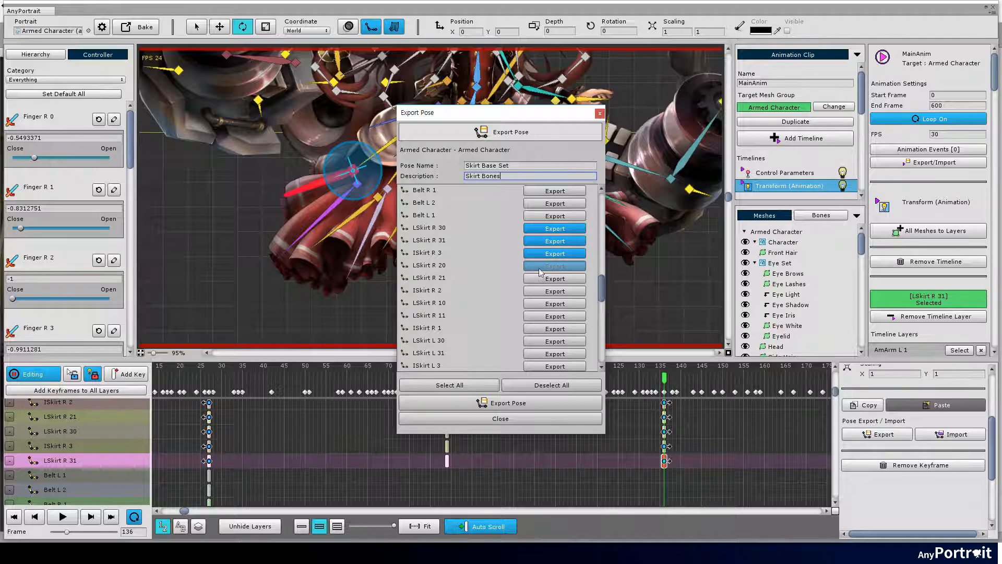
click(541, 316)
scroll(542, 282, down, 3)
click(543, 234)
click(543, 298)
click(544, 311)
scroll(546, 261, down, 3)
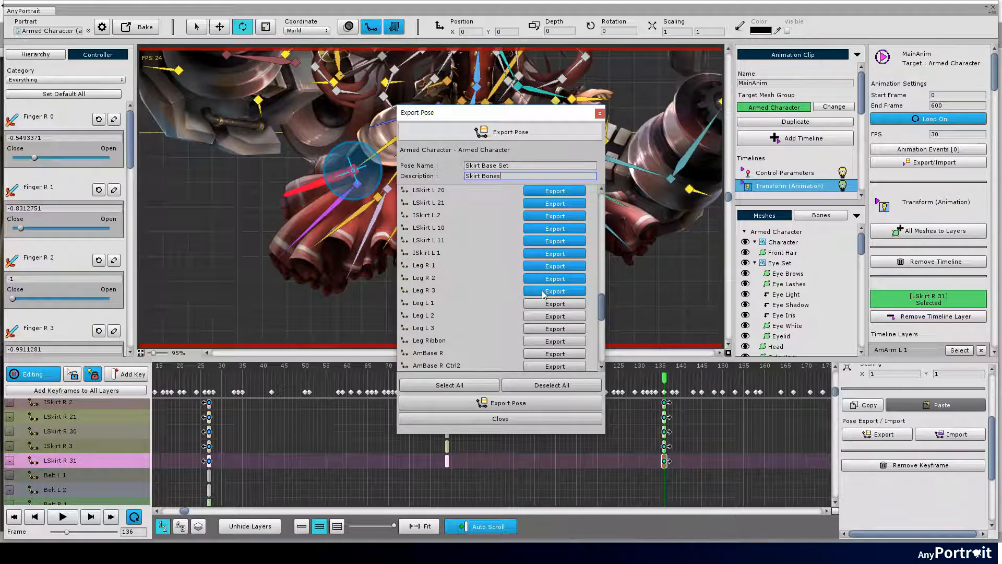
scroll(455, 282, down, 5)
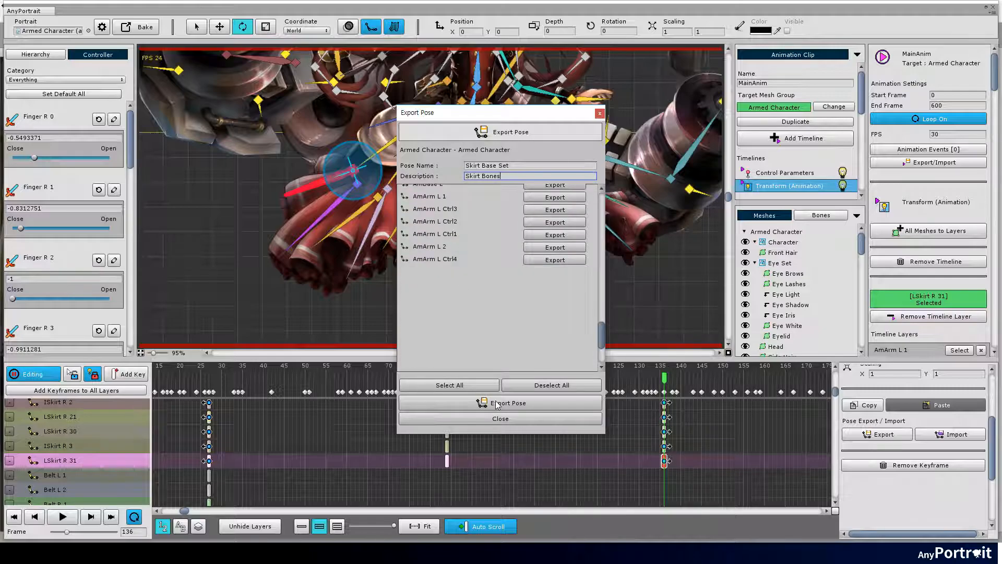
click(496, 403)
- Import the Skirt Base Set pose at frame 188
scroll(574, 418, right, 5)
click(607, 395)
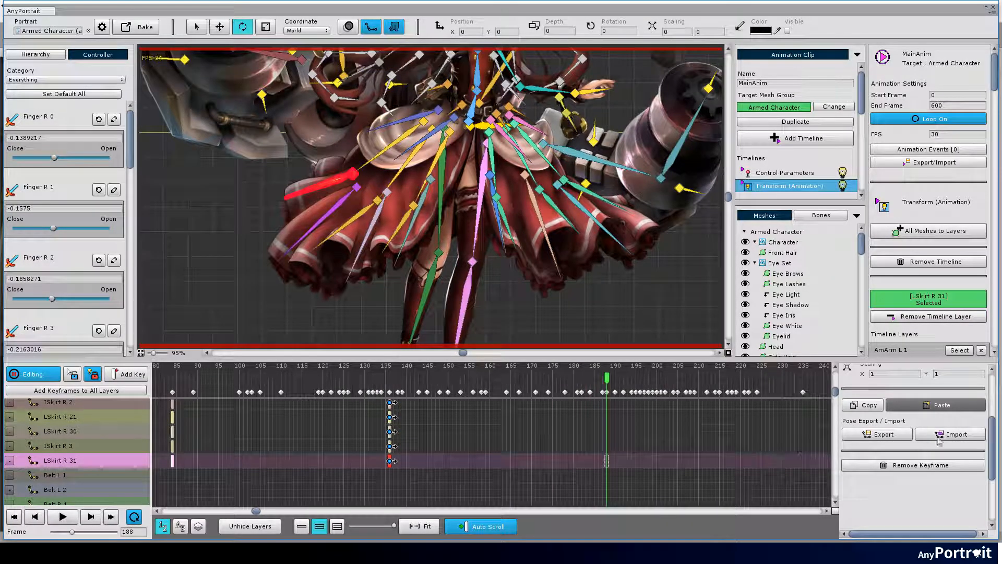
click(939, 439)
click(579, 188)
click(504, 426)
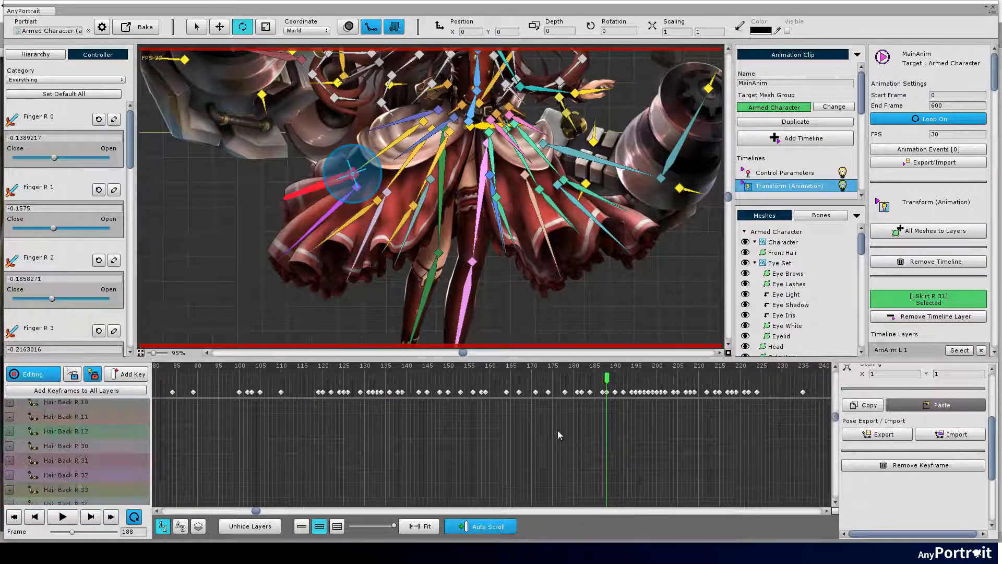
- Adjust the rotation of a skirt bone at frame 136
click(389, 471)
scroll(381, 137, up, 5)
drag(381, 137, 378, 148)
scroll(378, 157, down, 3)
- Rotate the skirt bones on both sides at frame 241, turning ISkirt R 1 to about 16.43
drag(268, 377, 707, 378)
scroll(428, 156, up, 2)
click(416, 136)
drag(436, 125, 436, 130)
click(412, 214)
drag(428, 198, 427, 202)
click(474, 177)
click(476, 167)
drag(479, 145, 530, 168)
click(543, 183)
click(368, 141)
click(356, 227)
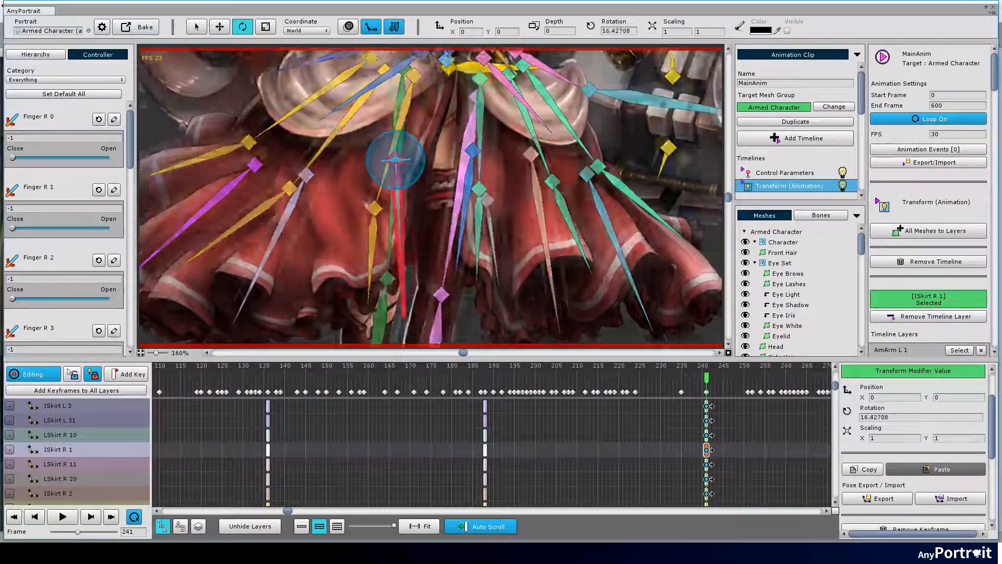
- Rotate ISkirt R 3 to about 9.13 and USkirt R 1 to about 4.82 at frame 241
click(313, 115)
drag(292, 156, 251, 186)
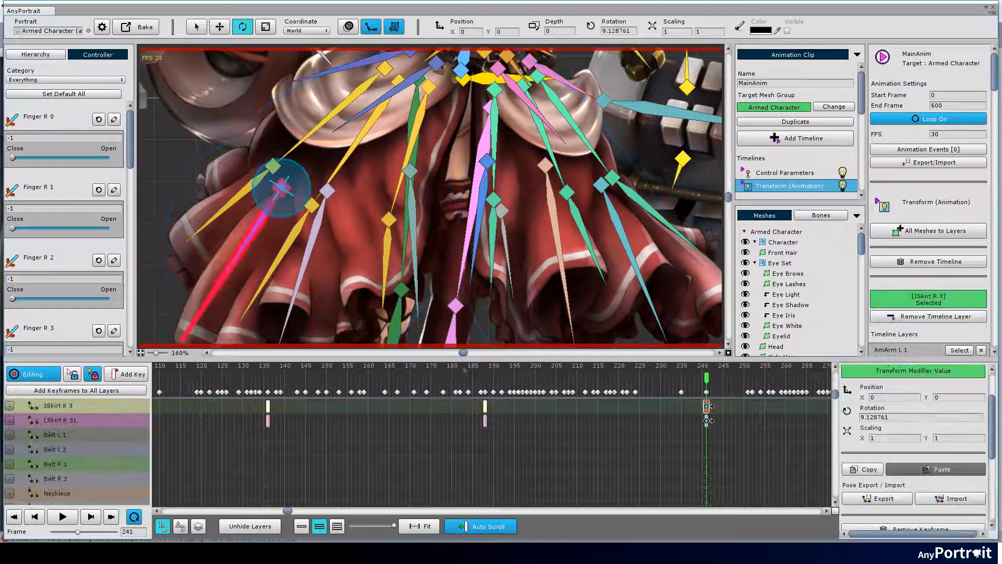
click(413, 121)
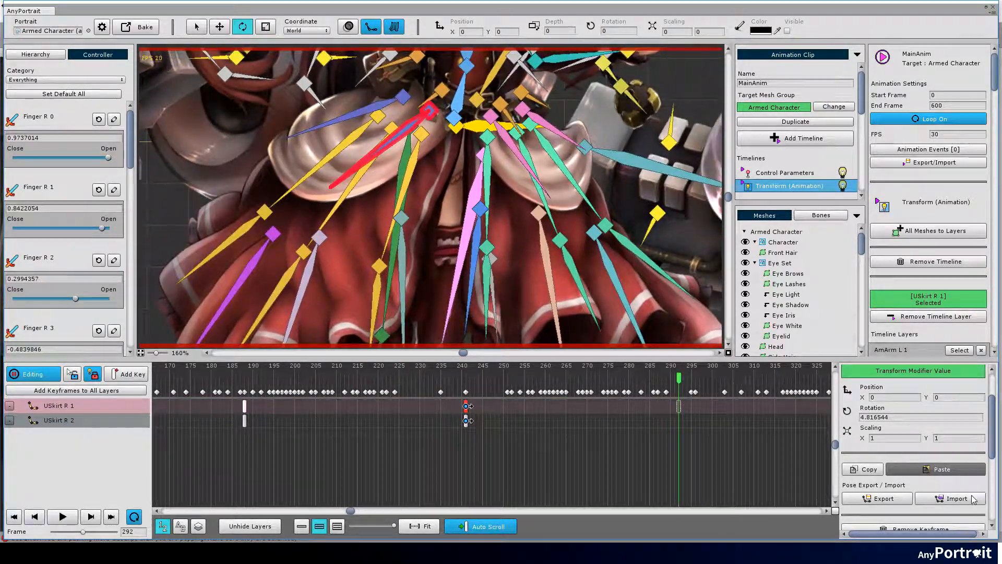
- Import the Skirt Base Set pose at frame 292 and pose the L-side bones, rotating USkirt L 2 to about 15.05
click(950, 498)
click(522, 425)
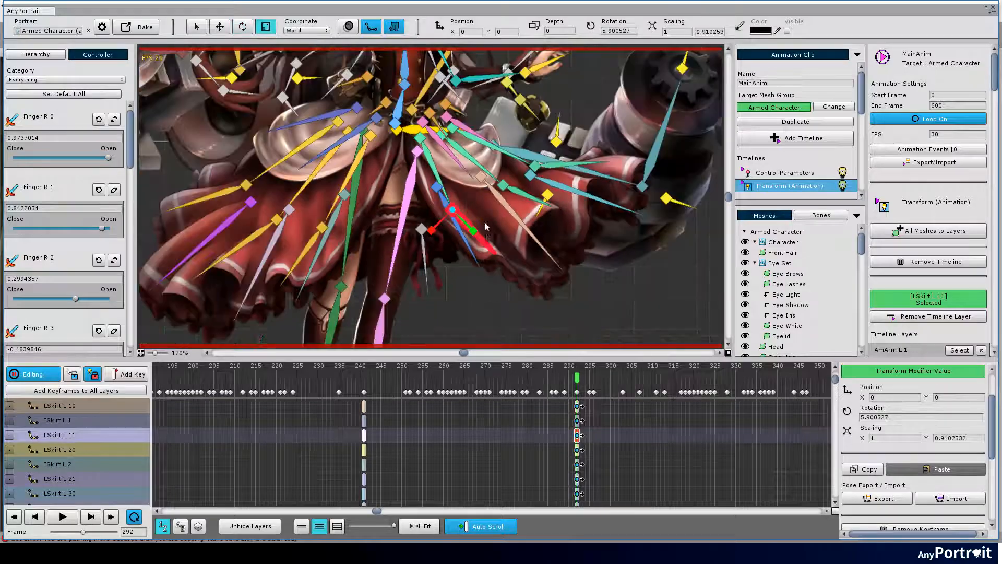
scroll(485, 227, up, 3)
key(e)
click(486, 178)
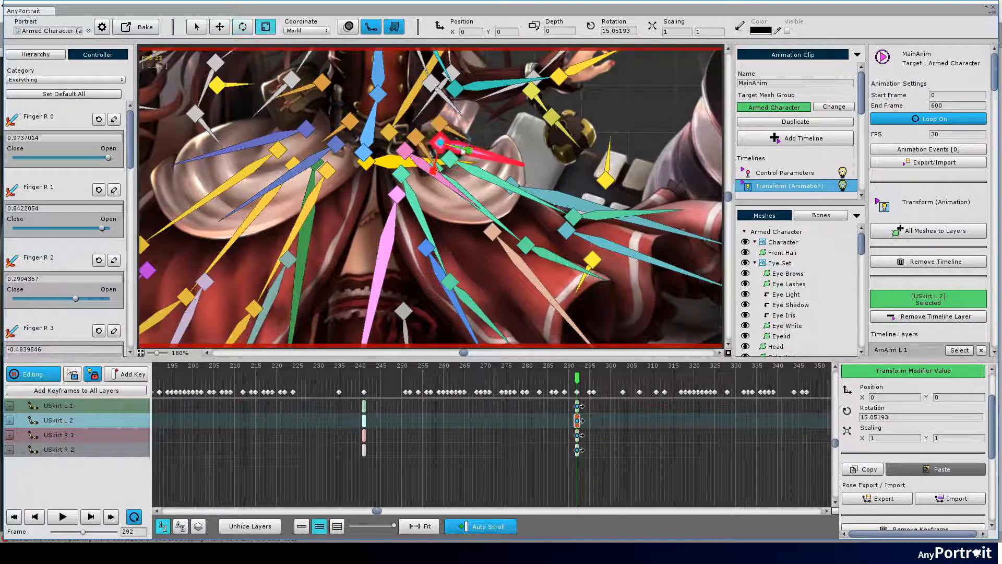
- Scale and rotate the remaining L-side upper and lower skirt bones at frame 292
key(r)
click(428, 179)
click(504, 167)
key(e)
key(r)
click(492, 168)
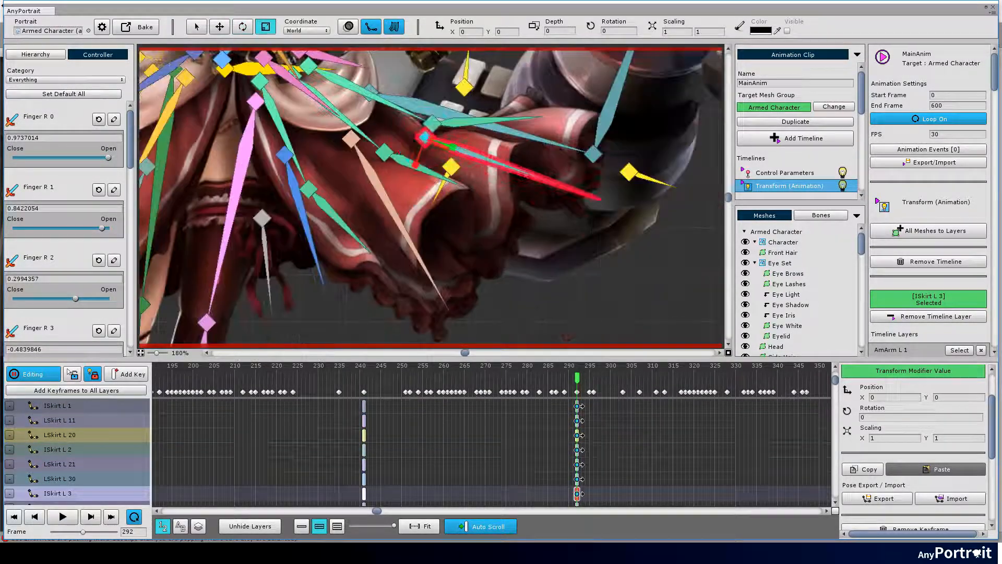
scroll(431, 196, down, 2)
click(324, 146)
key(e)
drag(388, 125, 389, 146)
key(r)
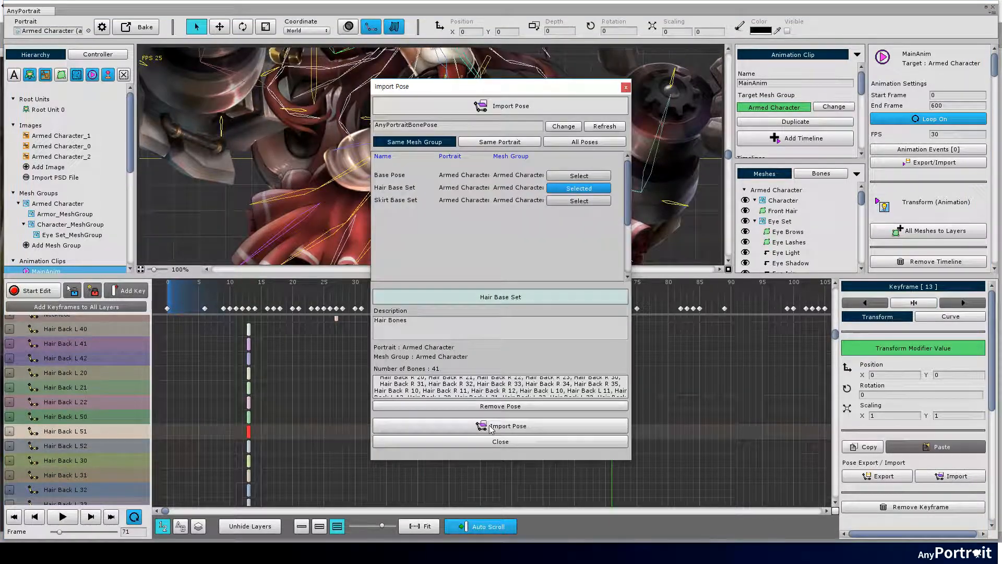
- Import the Hair Base Set pose at frame 71 and rotate Hair Back L 41 to about -2.16 and L 30 to about -2.32 at frame 41
click(490, 426)
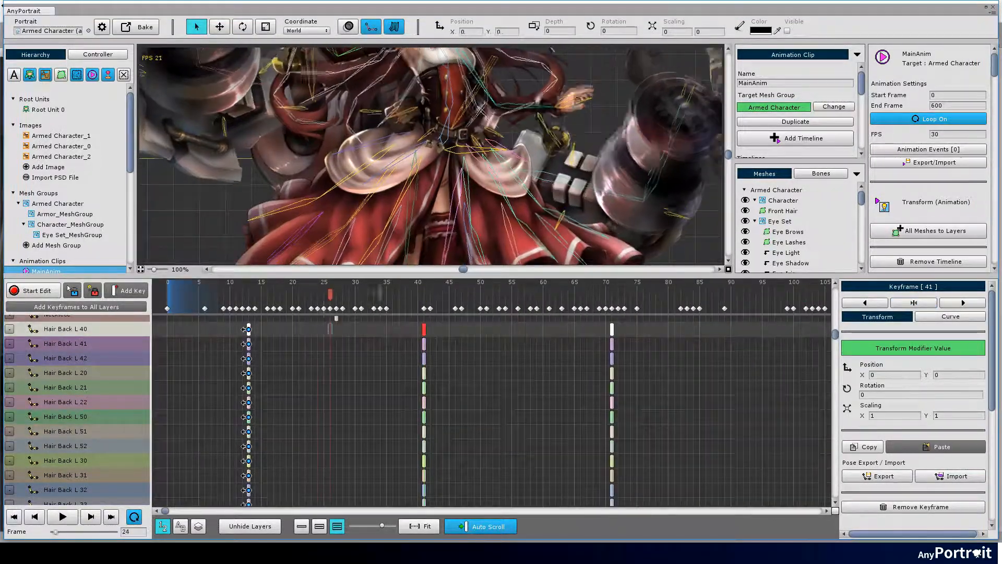
click(425, 330)
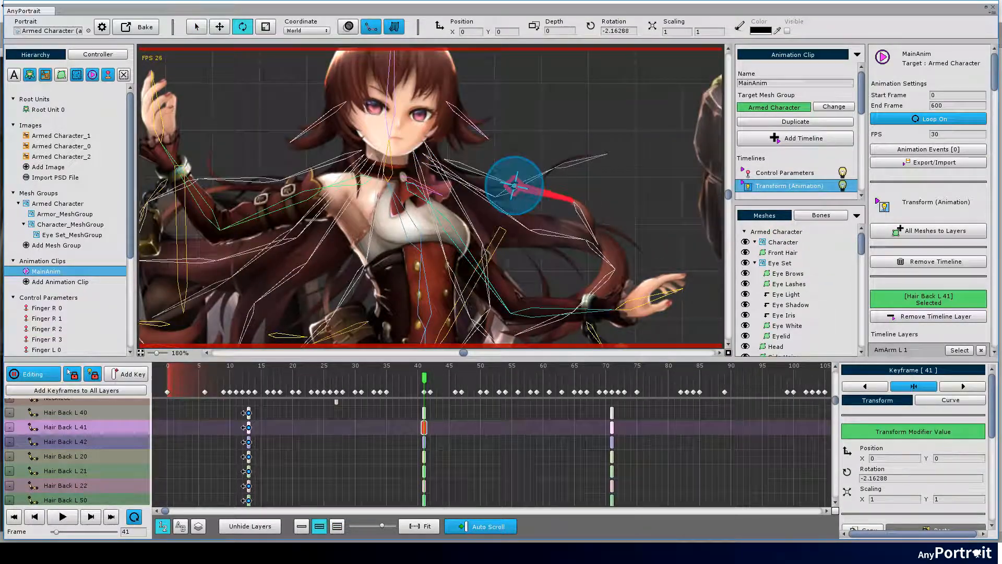
click(447, 152)
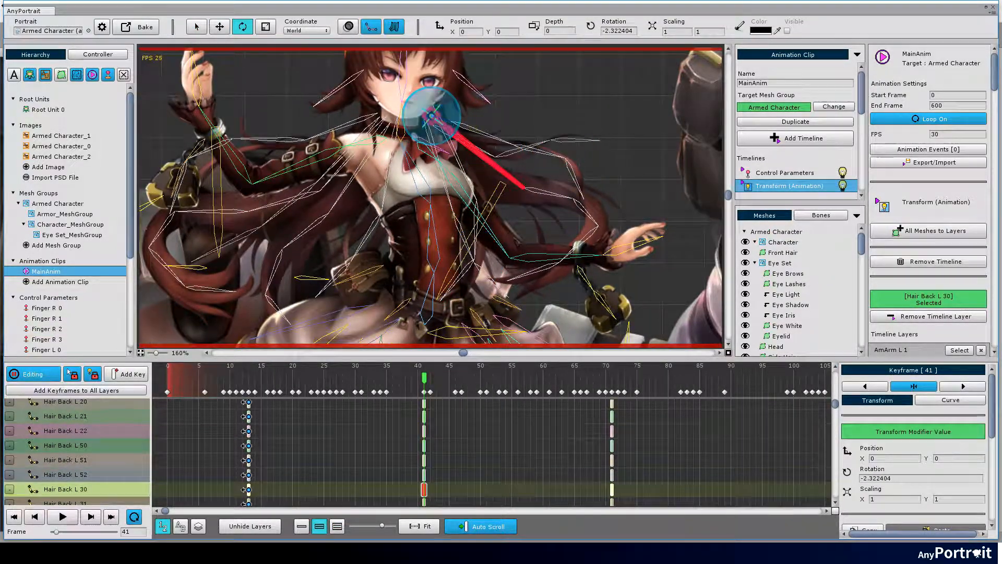
click(424, 439)
click(424, 429)
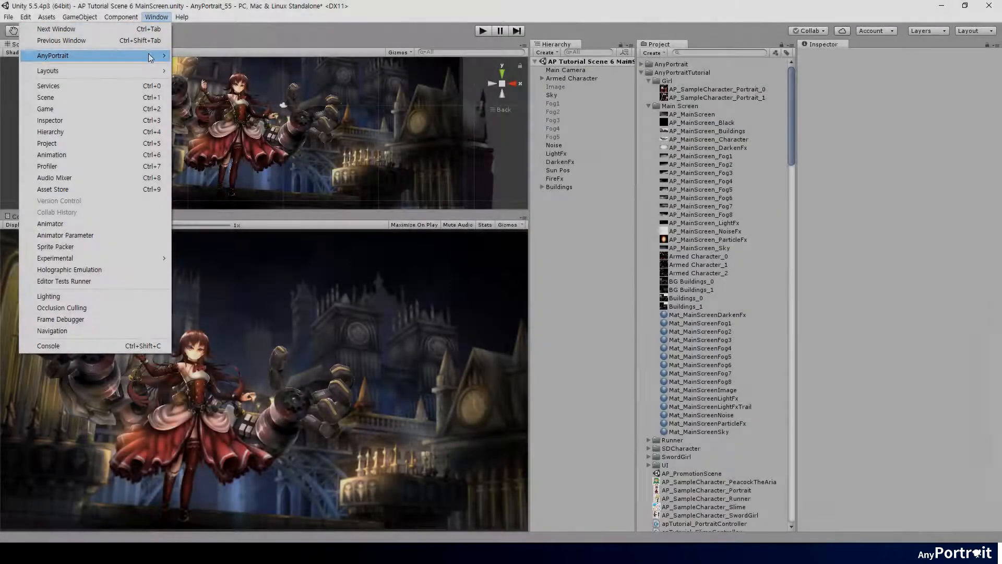
- Open the AnyPortrait editor from Unity and load the Buildings portrait
mouse_move(162, 56)
click(200, 56)
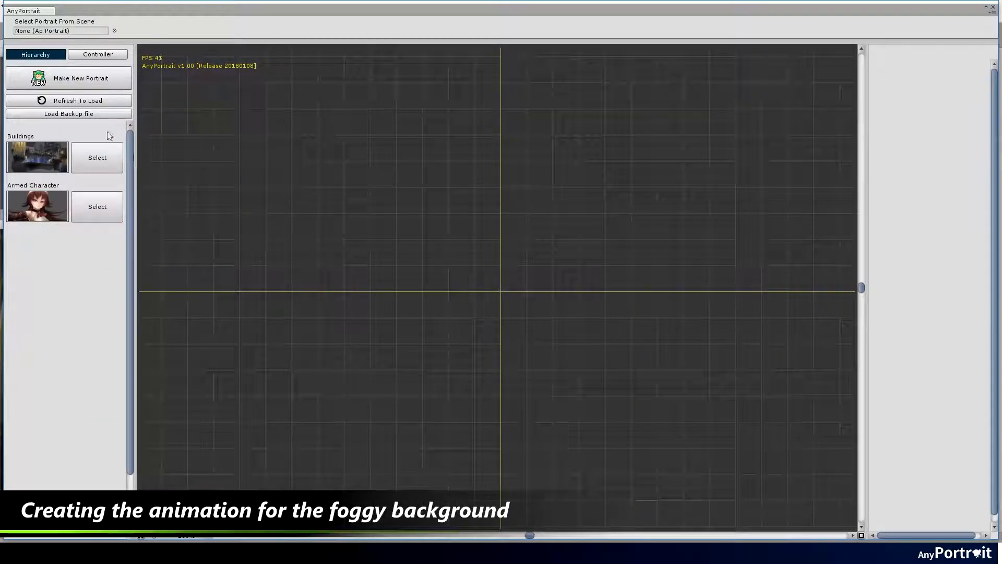
click(106, 159)
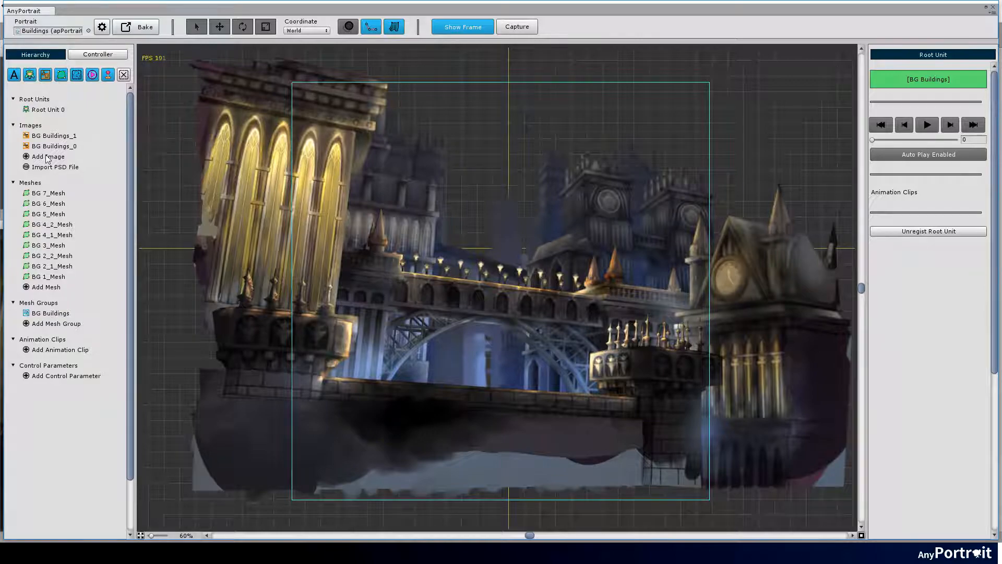
- Add a new image to the Buildings portrait using the AP_MainScreen_Fog1 texture
click(48, 157)
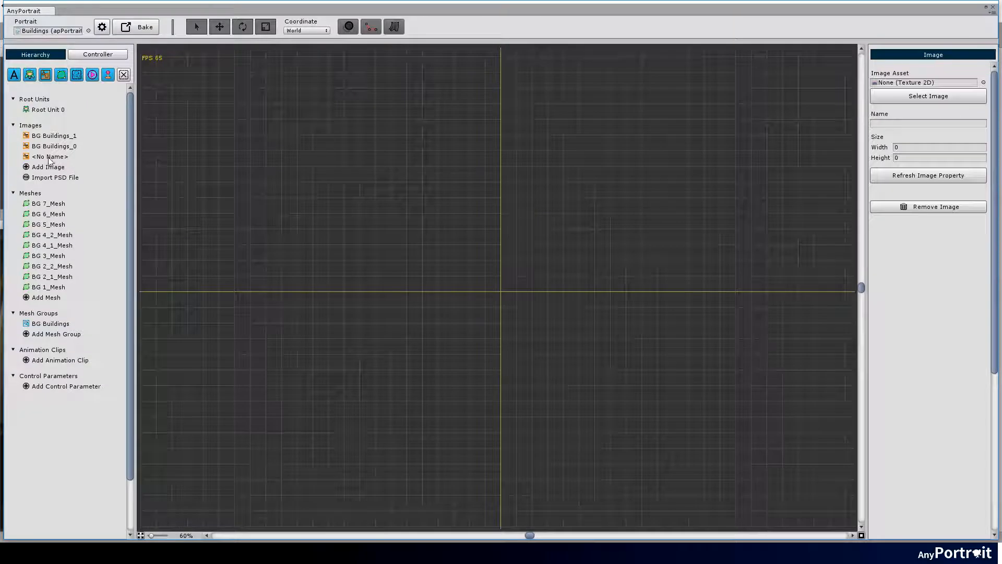
click(942, 99)
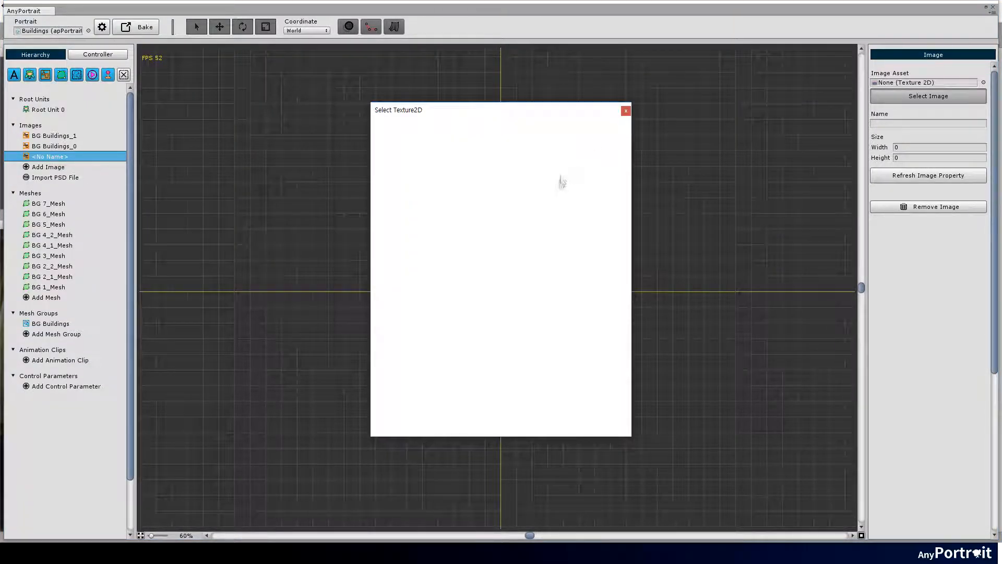
scroll(479, 254, down, 3)
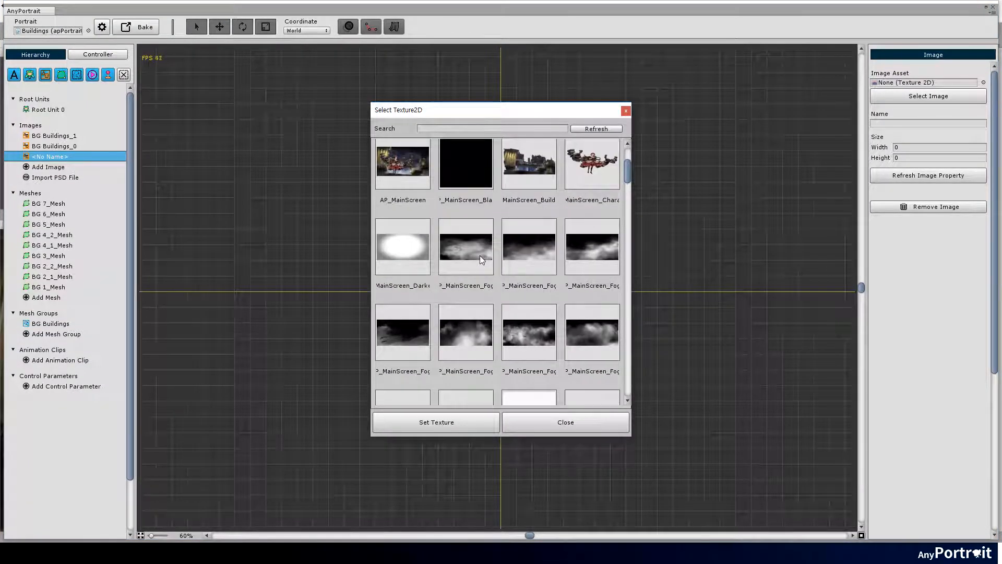
click(479, 254)
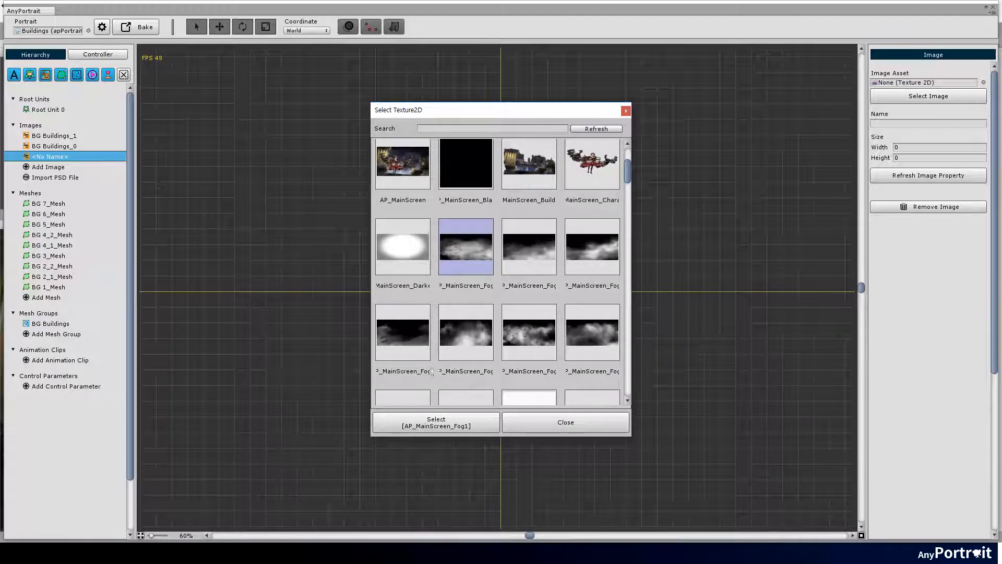
click(437, 422)
- Add another image using the AP_MainScreen_Fog2 texture
click(48, 167)
click(928, 97)
scroll(529, 272, down, 7)
click(529, 277)
click(436, 422)
- Add a third fog image using the AP_MainScreen_Fog3 texture
click(48, 177)
click(928, 97)
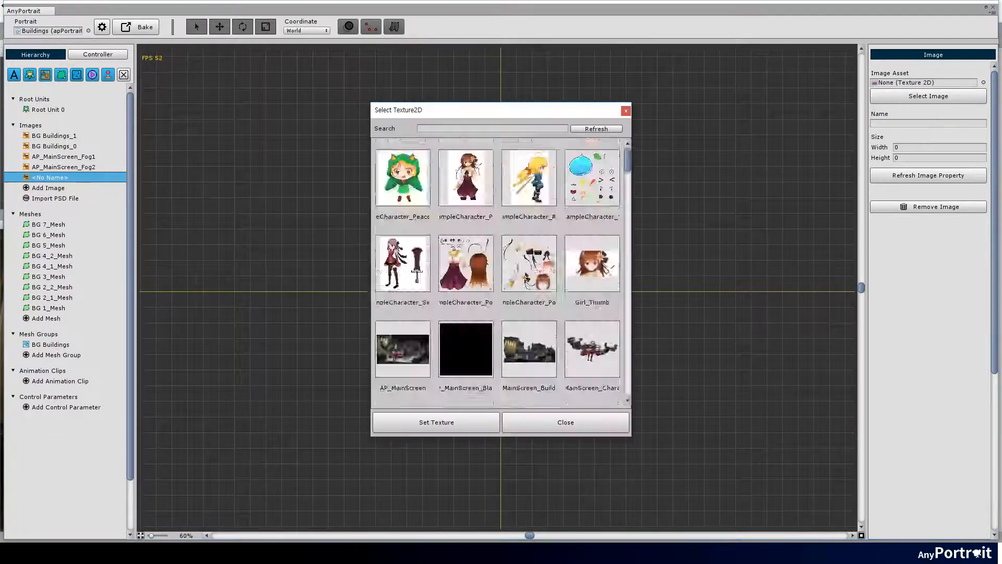
scroll(527, 278, down, 5)
click(592, 264)
click(436, 422)
- Add images for the AP_MainScreen_Fog4, AP_MainScreen_Fog5 and AP_MainScreen_Fog6 textures
click(48, 188)
click(928, 96)
scroll(413, 272, down, 8)
click(403, 270)
click(436, 422)
click(929, 97)
scroll(527, 272, down, 6)
click(528, 270)
click(436, 422)
- Add images for the AP_MainScreen_Fog7 and AP_MainScreen_Fog8 textures
click(48, 219)
click(928, 97)
scroll(590, 272, down, 6)
click(592, 270)
click(441, 422)
click(48, 240)
click(929, 97)
click(583, 422)
click(935, 207)
click(528, 299)
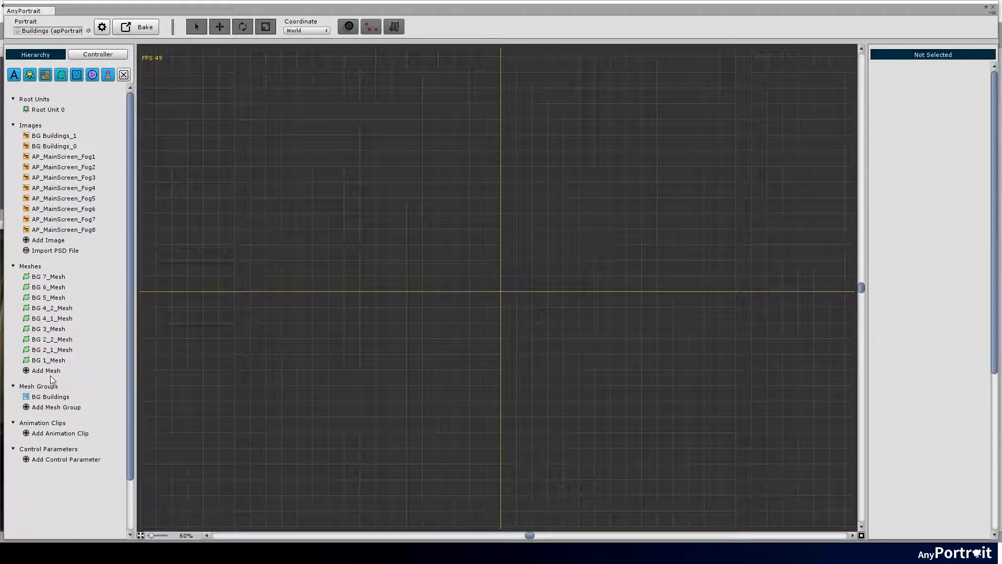
- Add a new mesh, assign it the AP_MainScreen_Fog1 image and name it Fog1
click(48, 371)
click(928, 149)
click(610, 217)
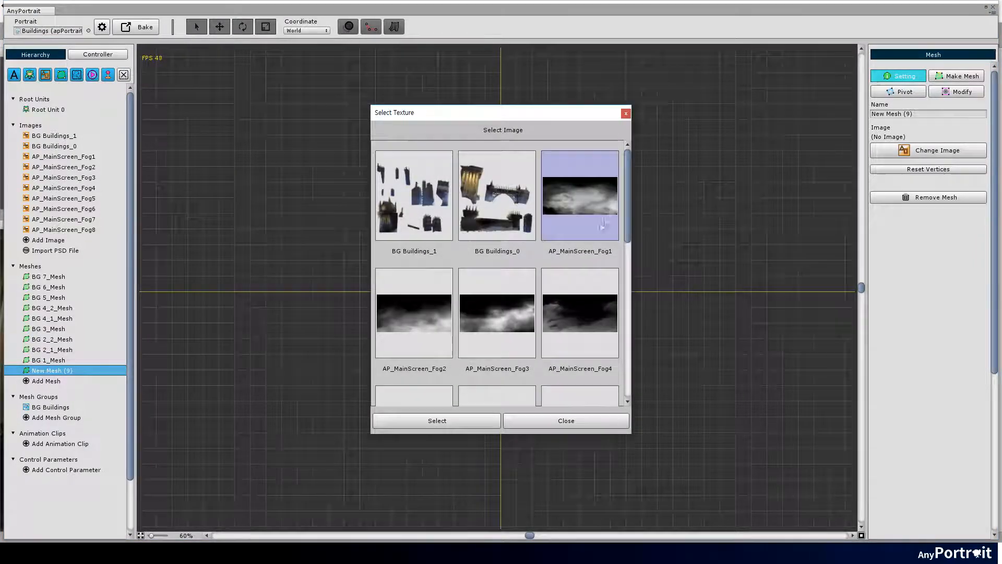
click(476, 420)
click(920, 113)
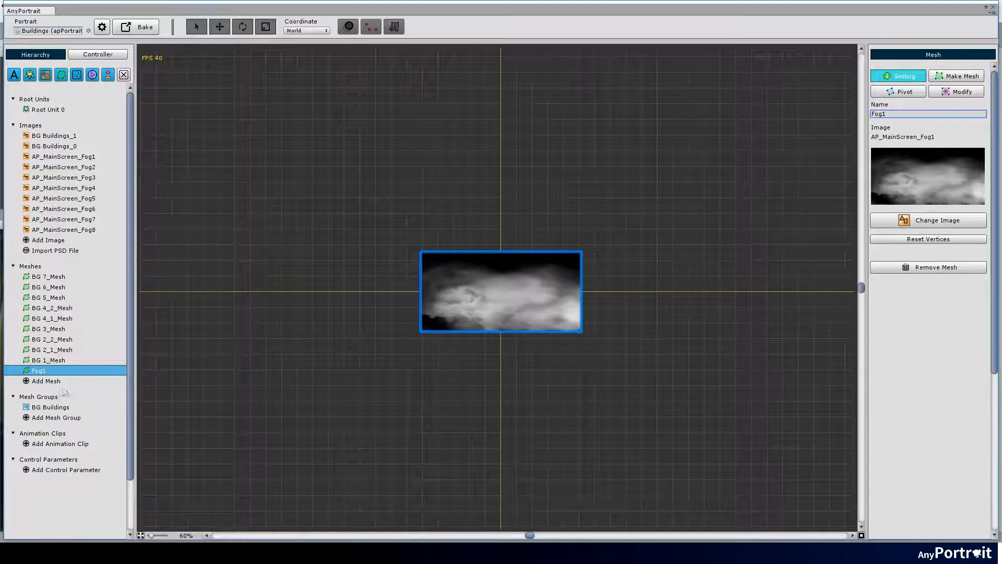
- Create seven more meshes from the AP_MainScreen_Fog2 to Fog8 images and name them Fog2 through Fog8
click(46, 381)
click(46, 392)
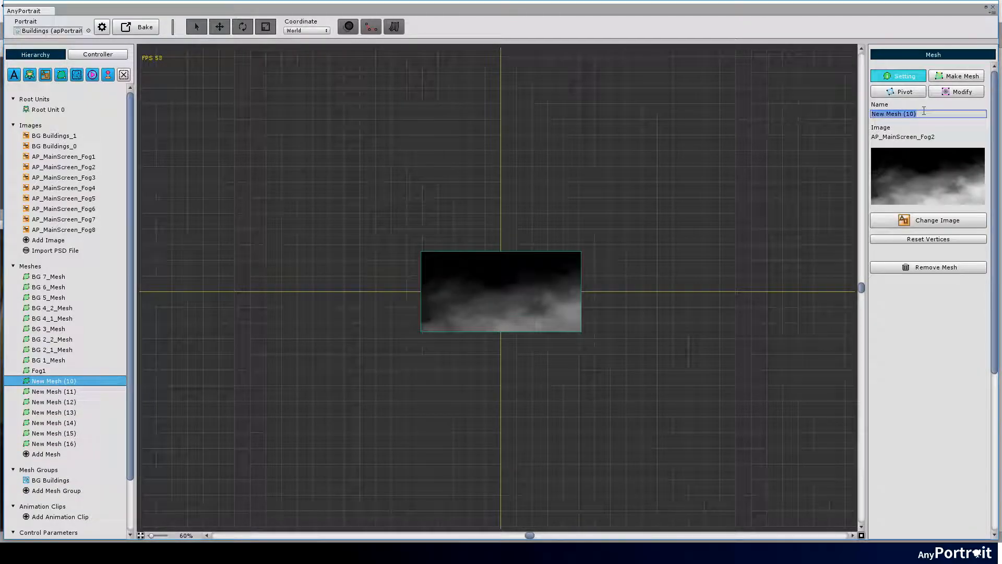
click(48, 392)
click(927, 114)
text(Fog8)
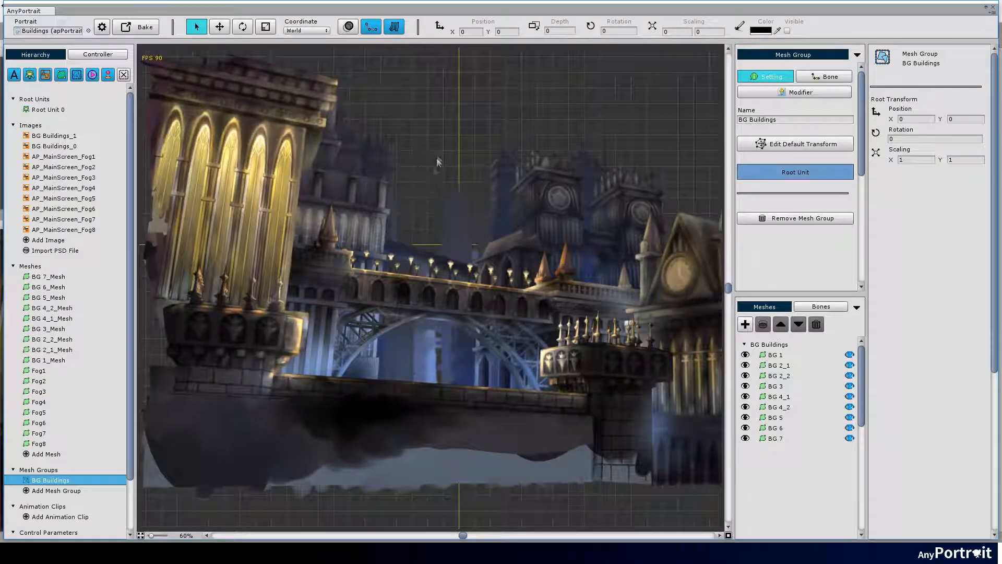
- Add the Fog1 mesh to the BG Buildings mesh group
scroll(470, 292, down, 3)
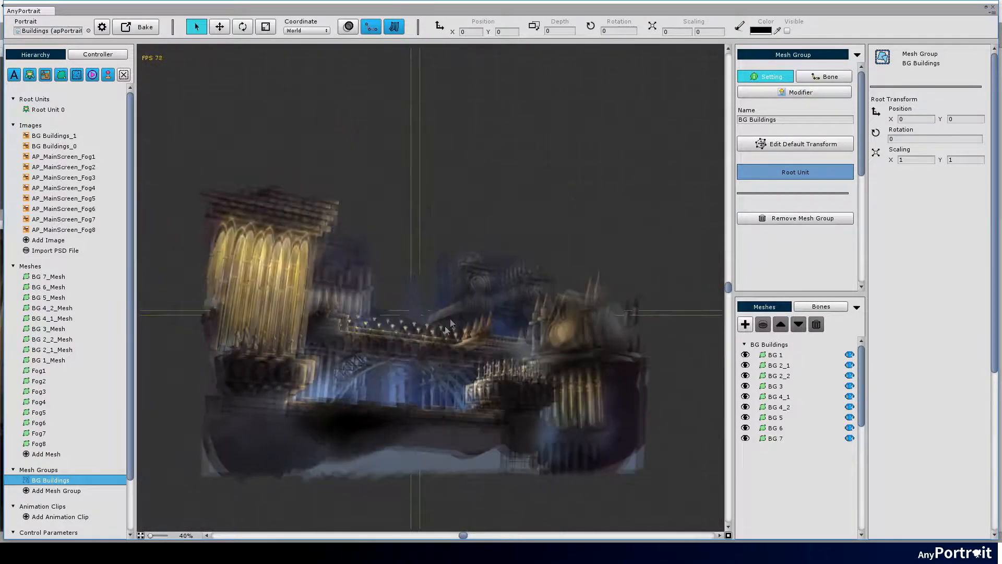
scroll(445, 326, up, 3)
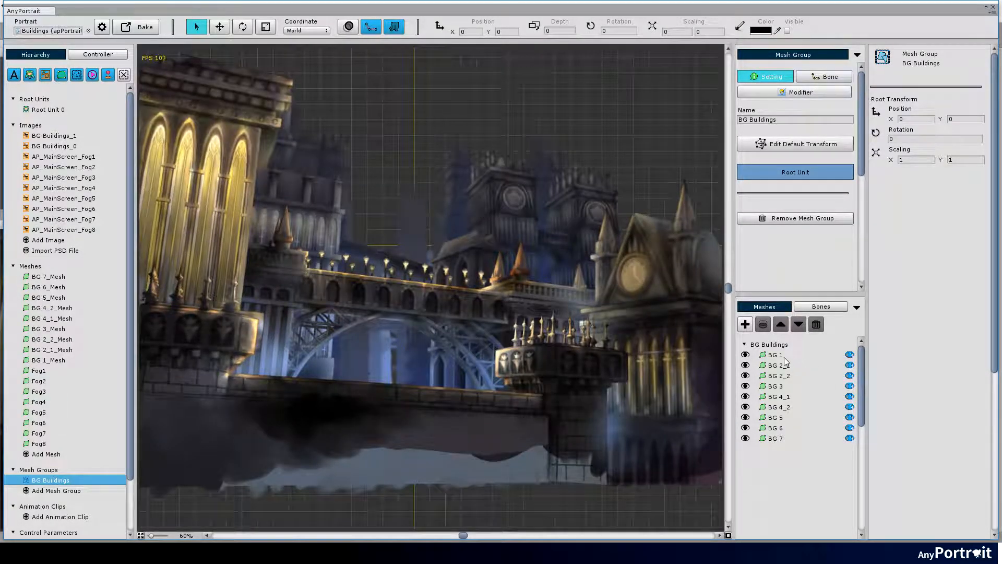
click(746, 324)
double_click(100, 187)
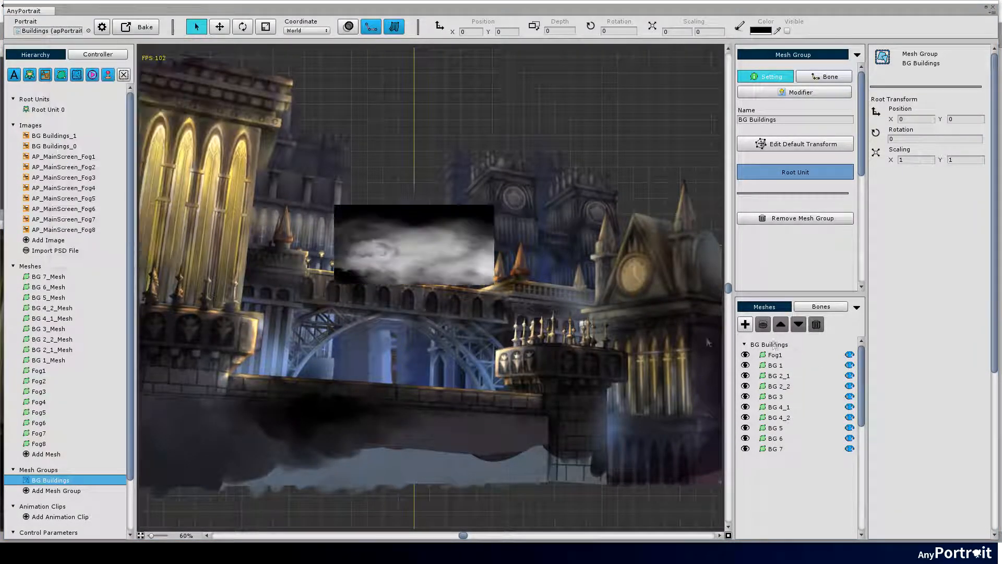
- Compare the Soft Additive and Additive shaders on the Fog1 mesh and set it to Additive
click(918, 170)
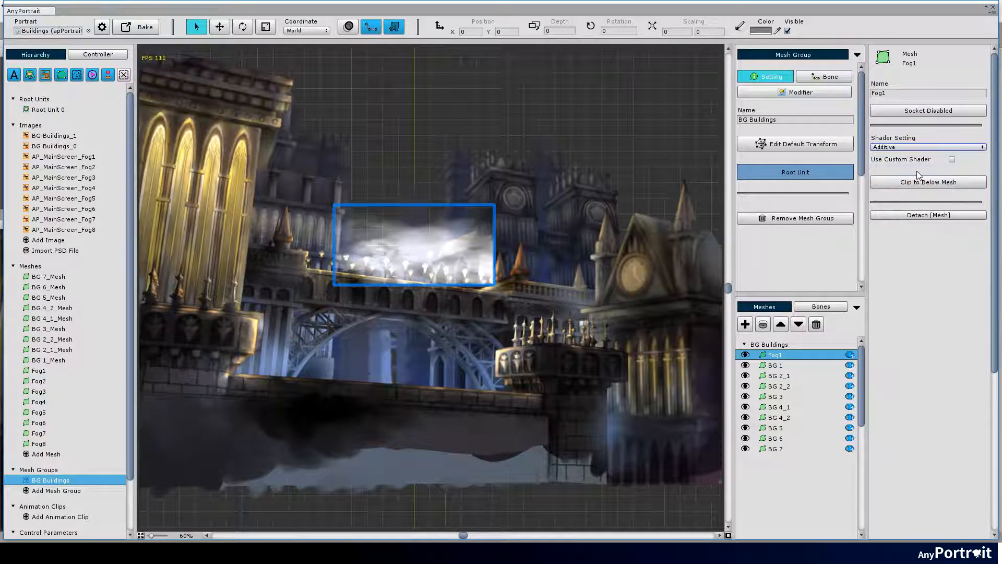
click(942, 148)
click(906, 189)
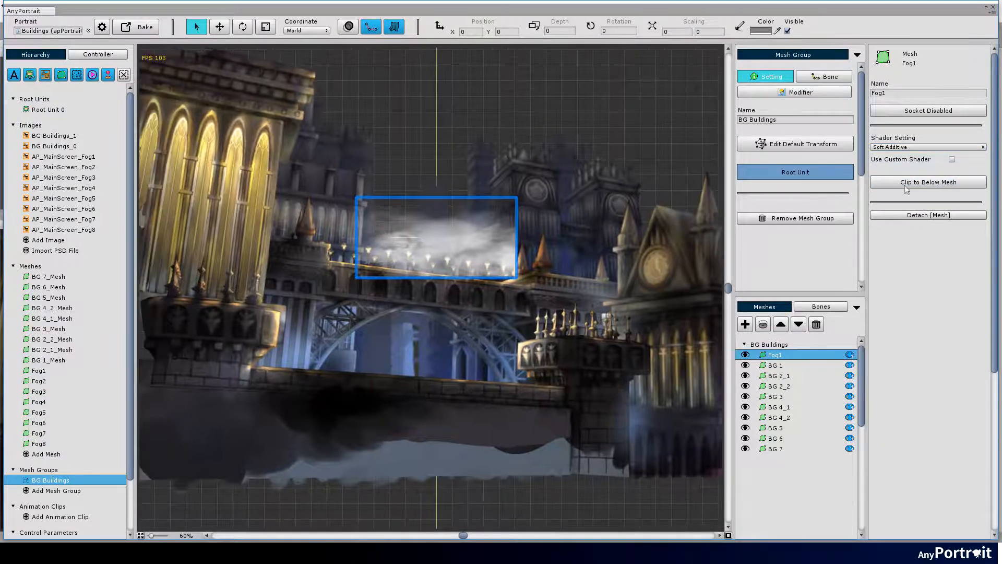
click(917, 147)
click(918, 171)
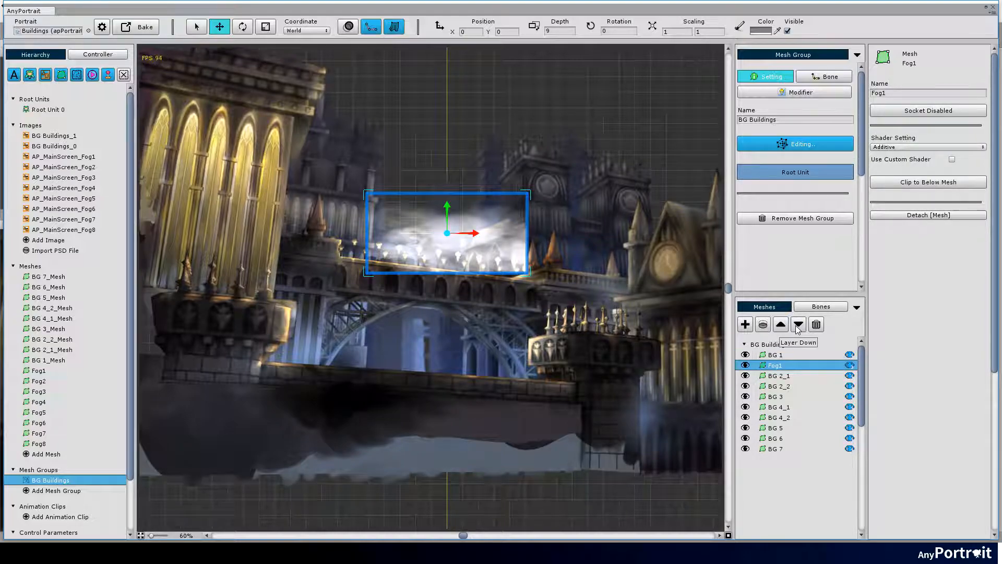
- Scale the Fog1 mesh up to 3.35 and darken its color
key(r)
drag(453, 235, 489, 268)
scroll(490, 268, down, 2)
click(761, 30)
drag(553, 331, 541, 323)
- Move Fog1 down over the lower buildings and lower it to directly beneath BG 2_2 in the layer order
click(219, 26)
drag(447, 241, 447, 318)
click(799, 324)
click(798, 324)
- Rename the Fog1 mesh as Fog3_1 and nudge it to about X -39, Y -357
click(909, 93)
text(Fog3_1)
key(Return)
drag(446, 316, 445, 311)
- Add the Fog2 mesh to the BG Buildings mesh group, then enlarge and reposition it over the lower buildings
click(745, 324)
click(104, 194)
click(78, 253)
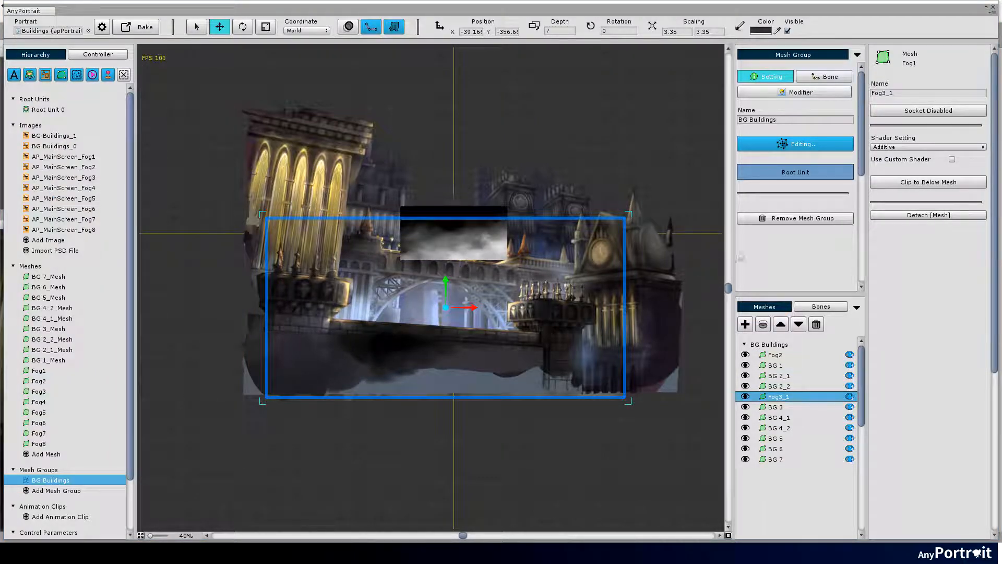
click(453, 233)
scroll(434, 221, up, 1)
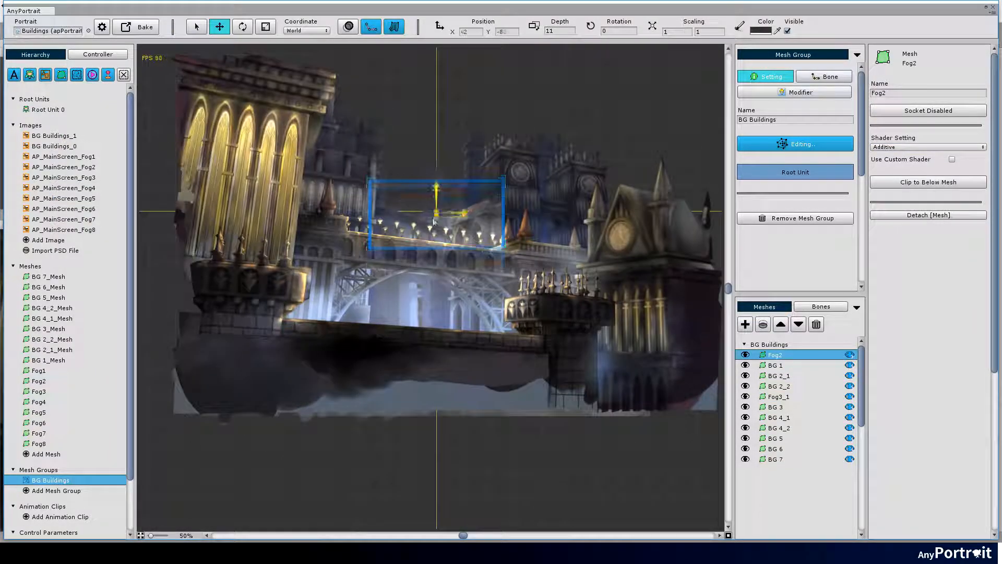
drag(434, 222, 483, 331)
key(r)
key(w)
click(780, 376)
- Add the Fog3 mesh to the BG Buildings mesh group and set its shader to Additive
click(747, 327)
click(86, 204)
click(84, 249)
click(776, 355)
click(919, 147)
click(899, 170)
- Darken the Fog3 mesh's color and rename the mesh as Fog4_1
click(761, 31)
drag(543, 307, 540, 323)
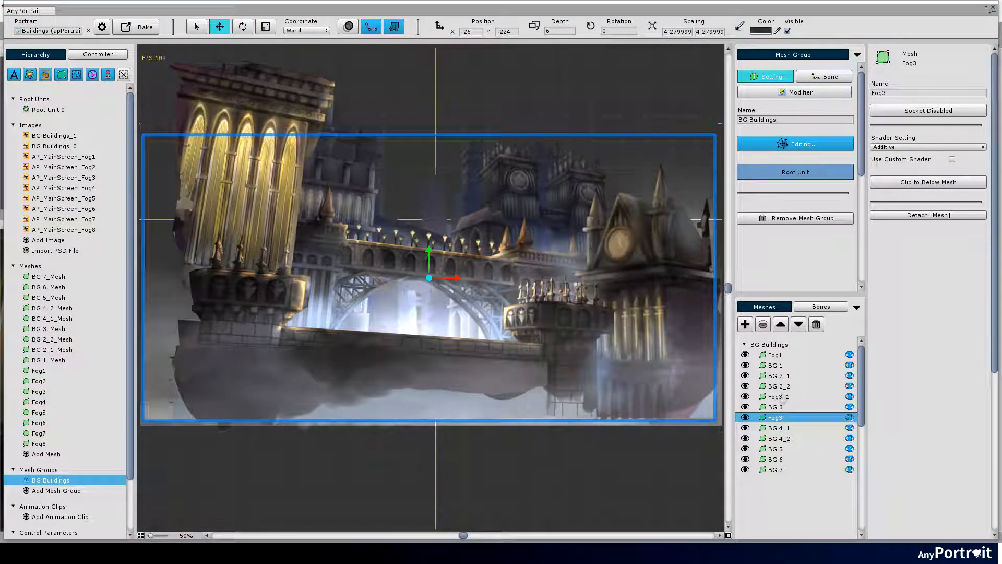
click(932, 92)
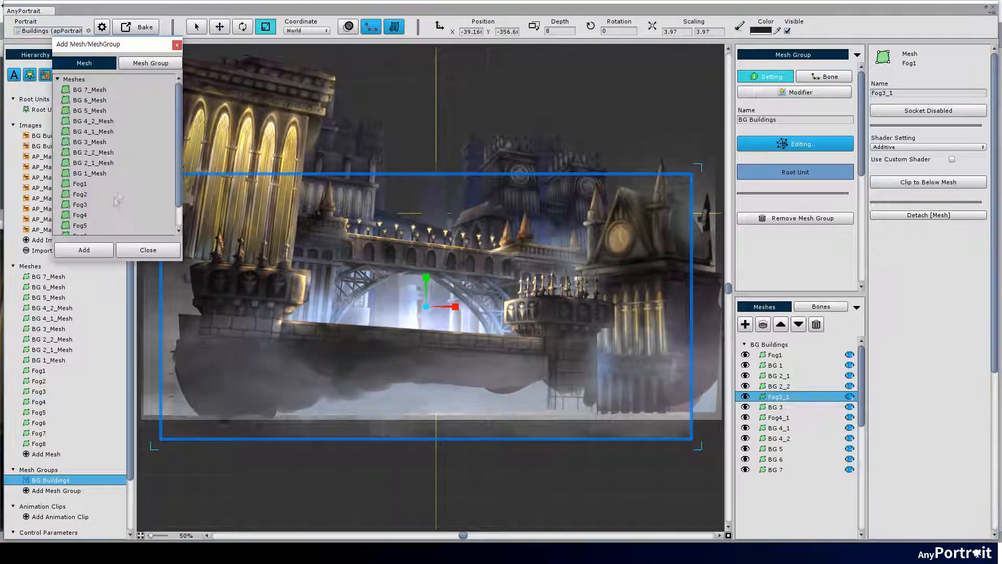
- Add the Fog4 mesh to the BG Buildings mesh group and position it over the lower buildings
click(121, 214)
click(84, 249)
click(775, 355)
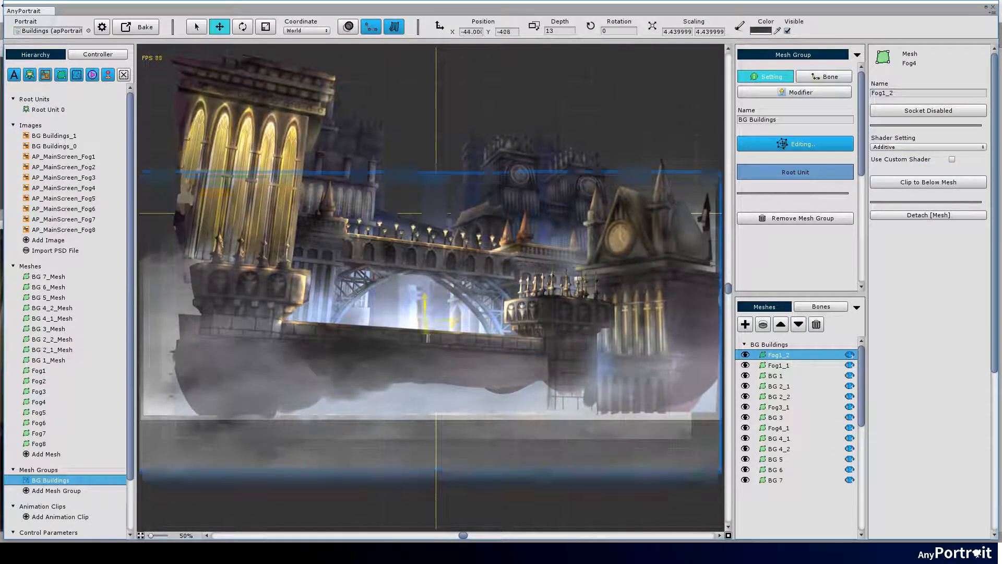
drag(452, 330, 454, 321)
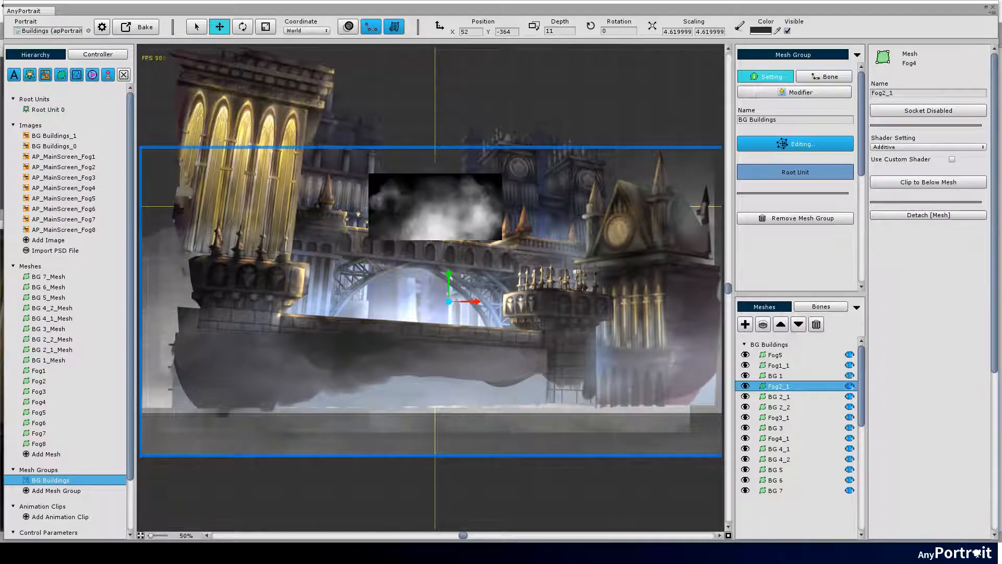
- Scale the Fog5 mesh up to about 3.86, name it Fog3_2 and hide it
click(445, 201)
key(r)
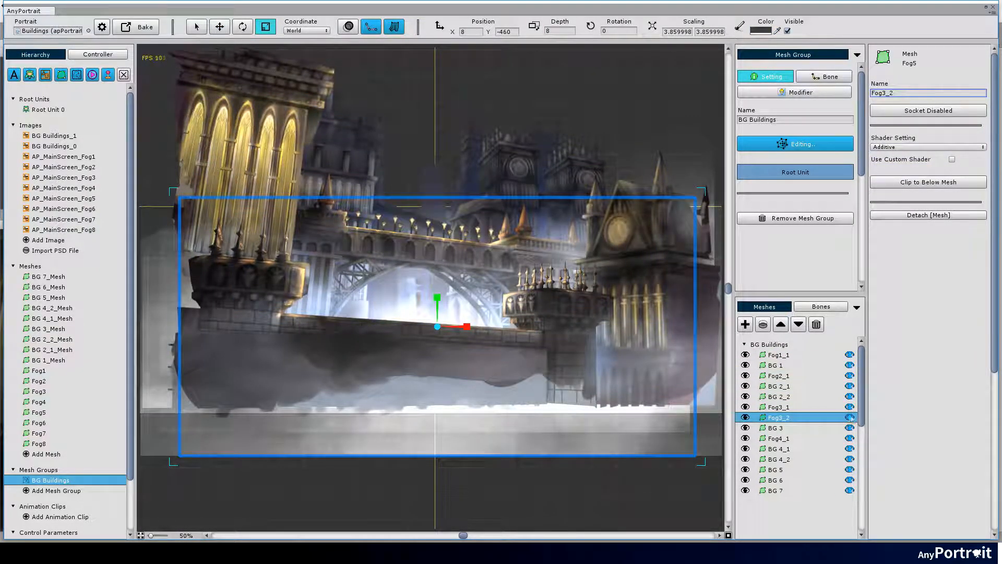
click(851, 418)
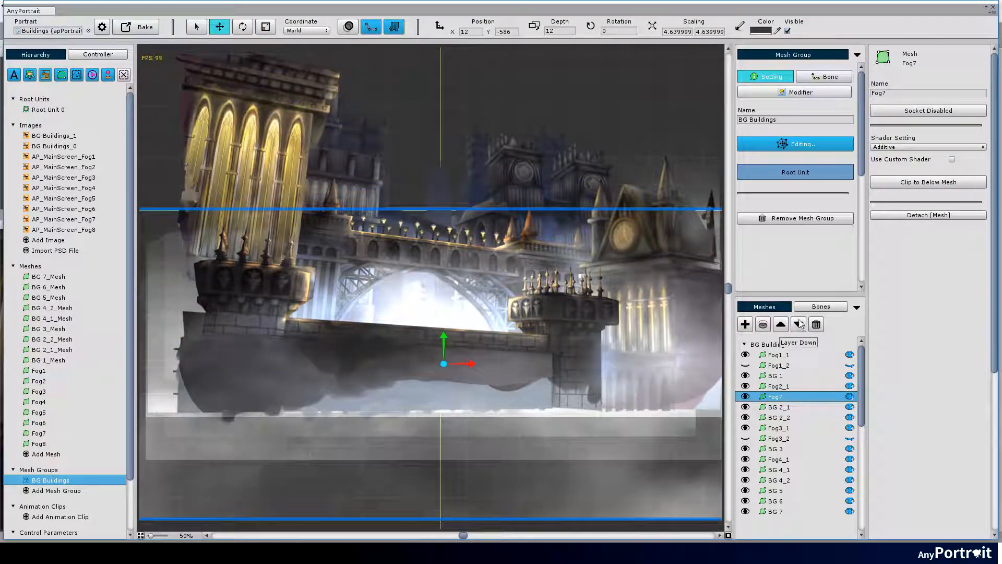
- Adjust the Fog7 mesh's layer order so it sits directly beneath Fog2_1
click(780, 324)
click(781, 324)
click(781, 324)
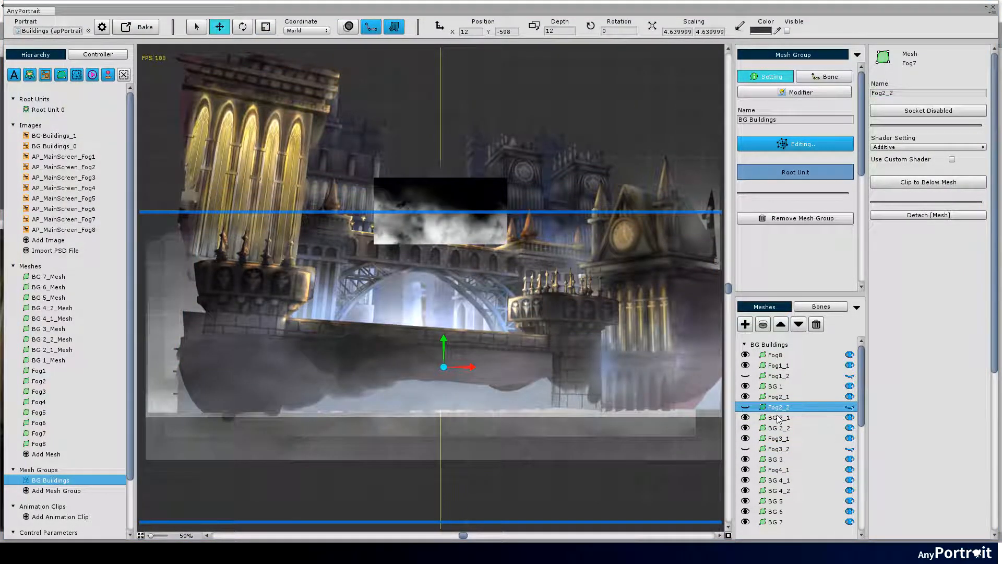
- Lower the Fog8 mesh in the layer order to sit between Fog4_1 and BG 4_1
click(775, 355)
click(799, 325)
click(799, 325)
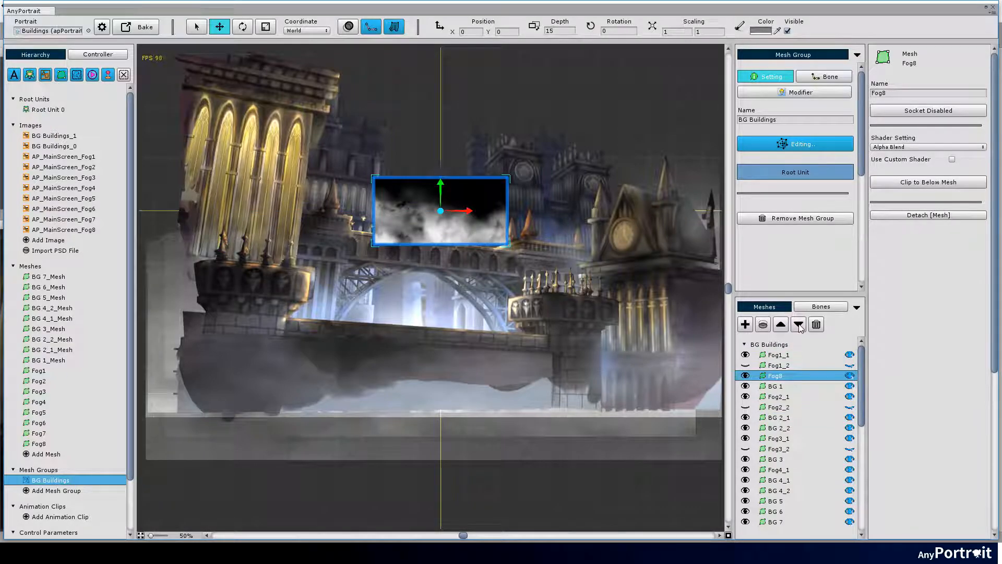
click(798, 325)
click(799, 324)
click(799, 325)
click(798, 325)
- Lighten the Fog1_1 mesh's color and set its shader to Additive
click(778, 355)
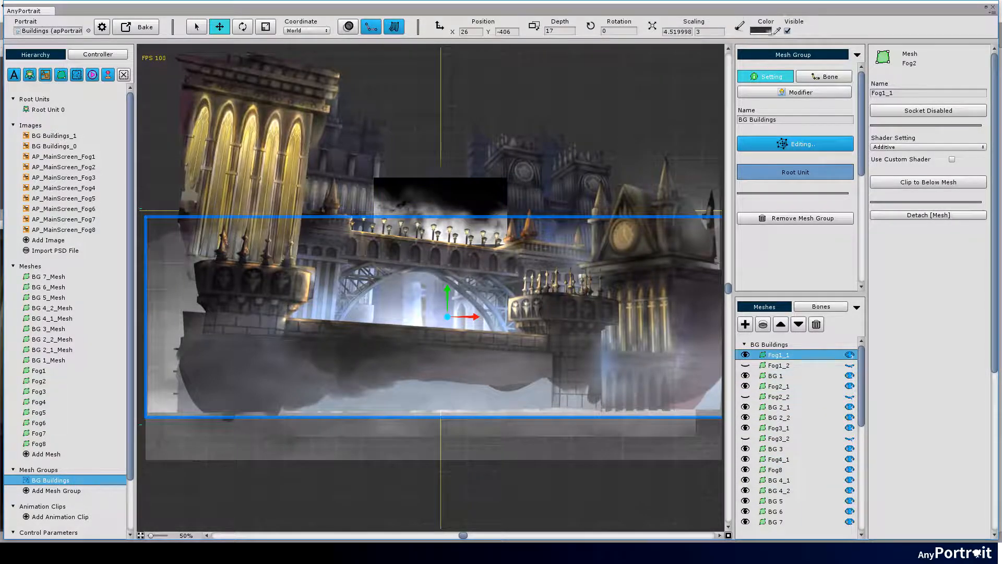
click(761, 32)
click(928, 148)
click(907, 171)
- Lower the Fog1_1 mesh to directly beneath Fog4_1 and rename it Fog4_2
click(798, 324)
click(798, 325)
click(799, 325)
click(798, 325)
click(799, 325)
click(798, 325)
click(799, 325)
click(798, 325)
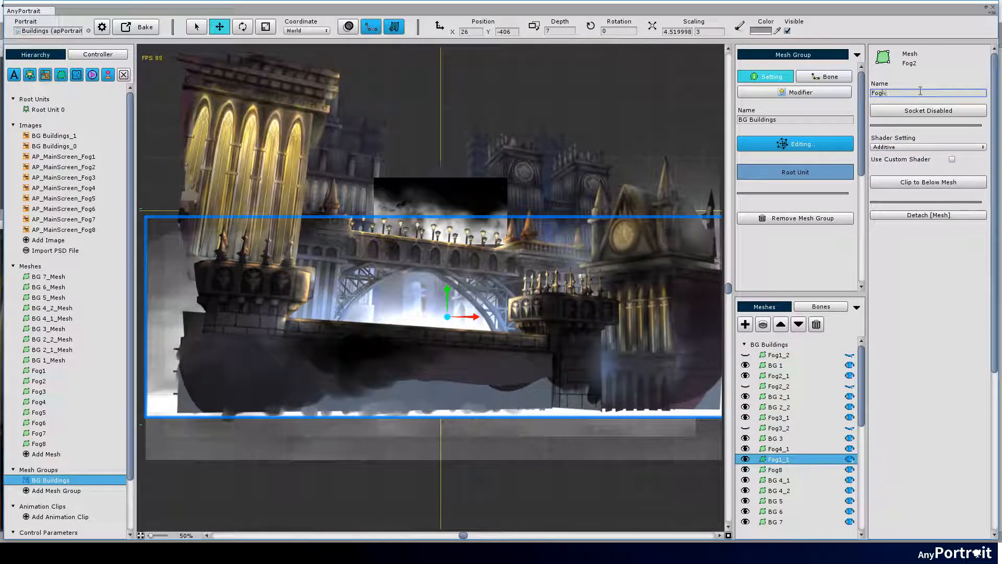
text(4_2)
- Move Fog4_2 up to about Y -133 and raise the Fog8 mesh to the top of the layer order
scroll(417, 190, down, 1)
drag(441, 291, 436, 235)
click(776, 470)
click(781, 325)
- Set Fog4_2's color to dark gray (RGB 64, 64, 64) and hide the mesh
click(779, 469)
click(760, 31)
drag(544, 327, 531, 327)
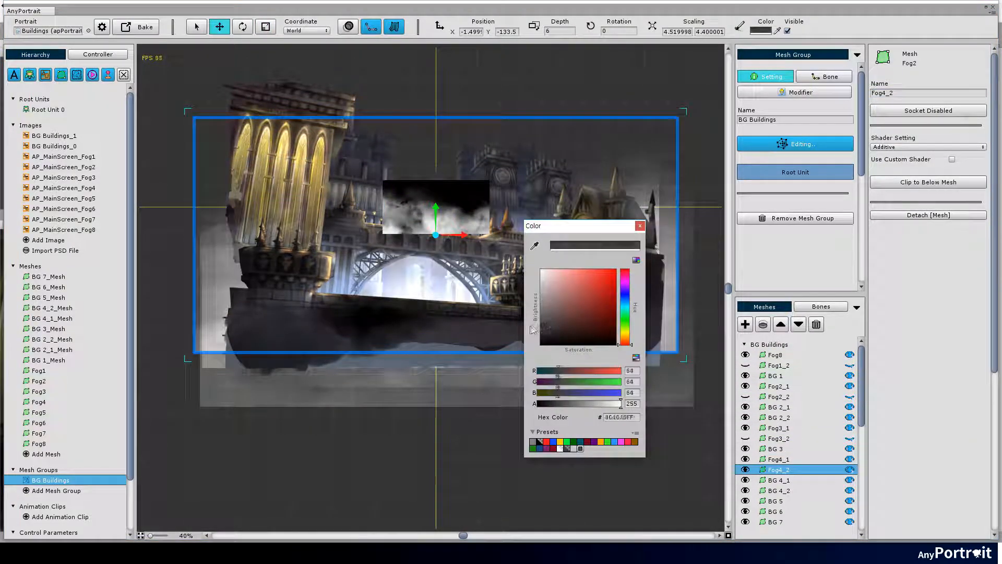
click(640, 226)
click(745, 470)
- Rename the Fog8 mesh as Fog1_1 and darken its color
click(775, 355)
text(1_1)
click(761, 31)
- Scale the new Fog1_1 mesh to 4.4 and move it to X 15, Y -345
click(265, 26)
click(220, 27)
drag(484, 256, 487, 328)
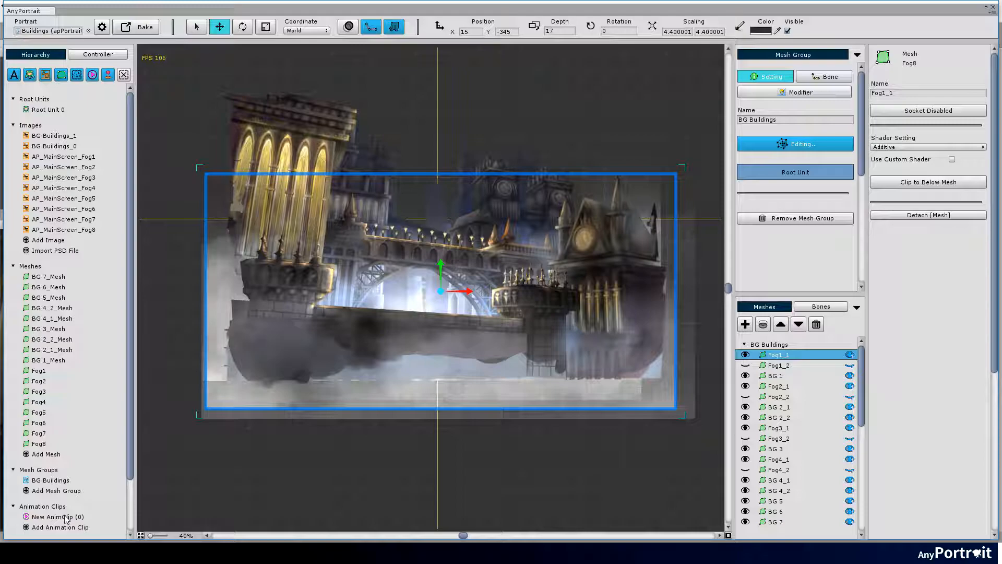
- Link a new animation clip to the BG Buildings mesh group and name it MainAnim
click(65, 517)
click(805, 101)
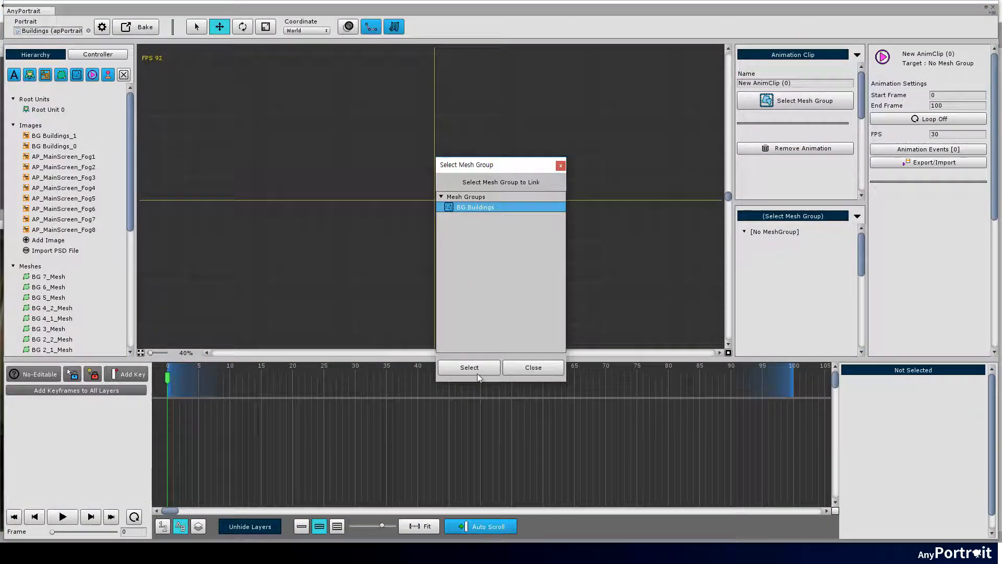
click(470, 367)
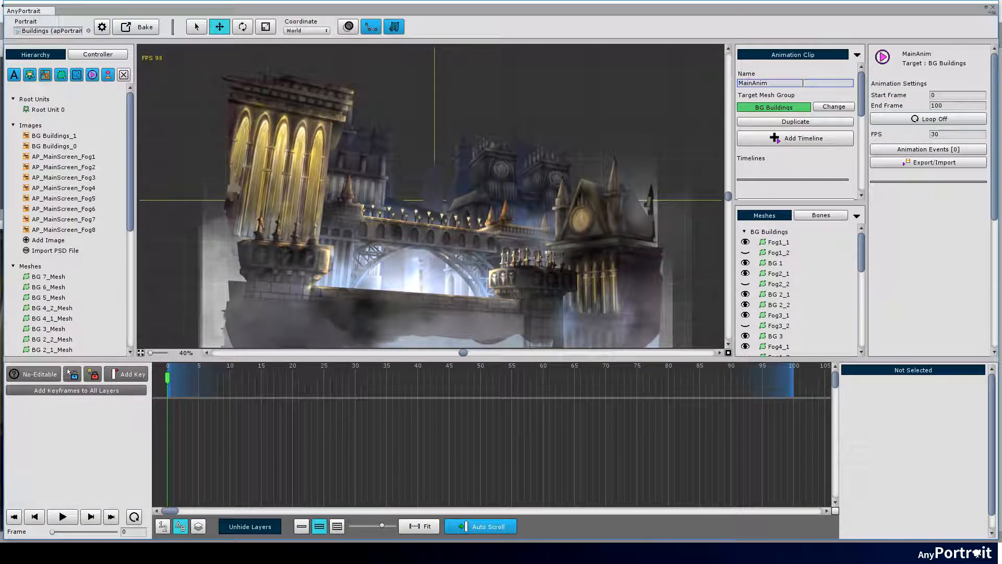
- Filter images and meshes out of the hierarchy and add a Transform (Animation) modifier to BG Buildings
click(46, 74)
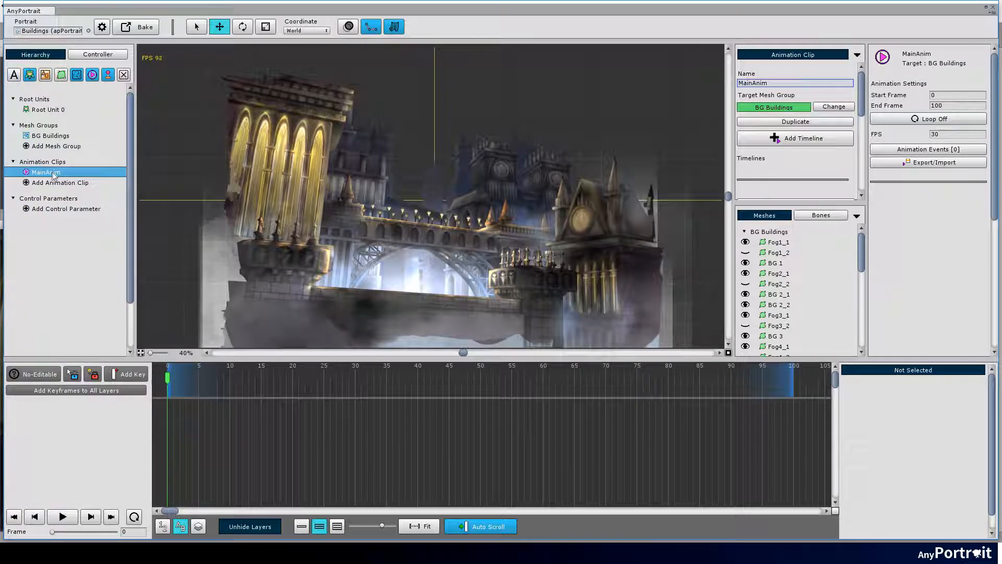
click(115, 136)
click(798, 94)
click(795, 119)
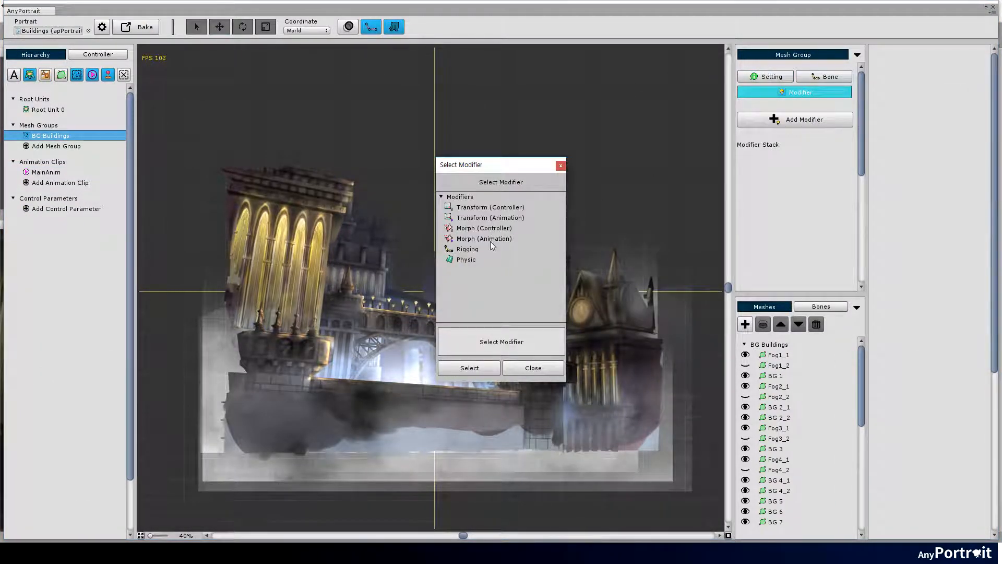
click(469, 368)
- Add a Transform (Animation) timeline to MainAnim and set the clip to loop with end frame 200
click(46, 172)
click(768, 139)
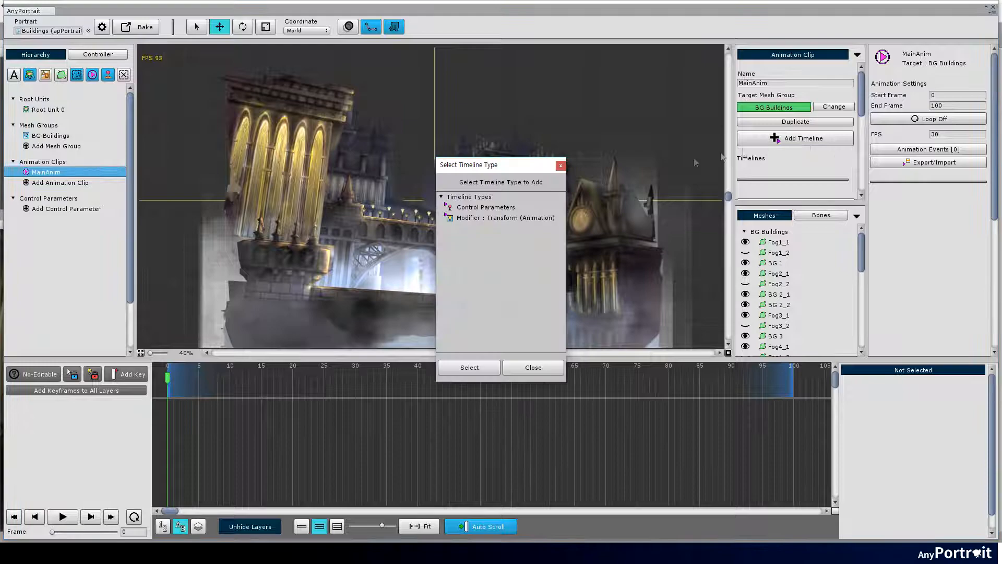
click(470, 367)
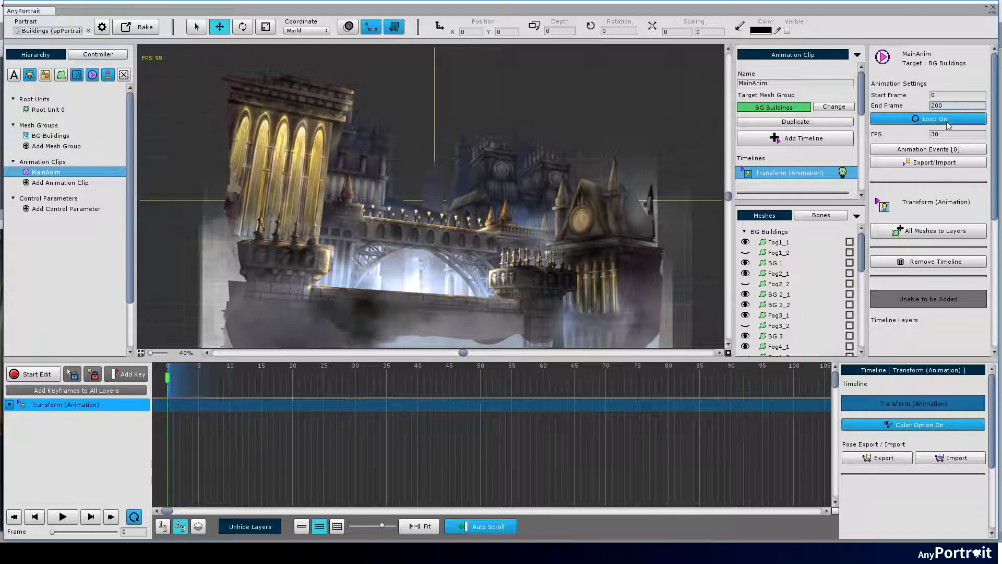
click(409, 527)
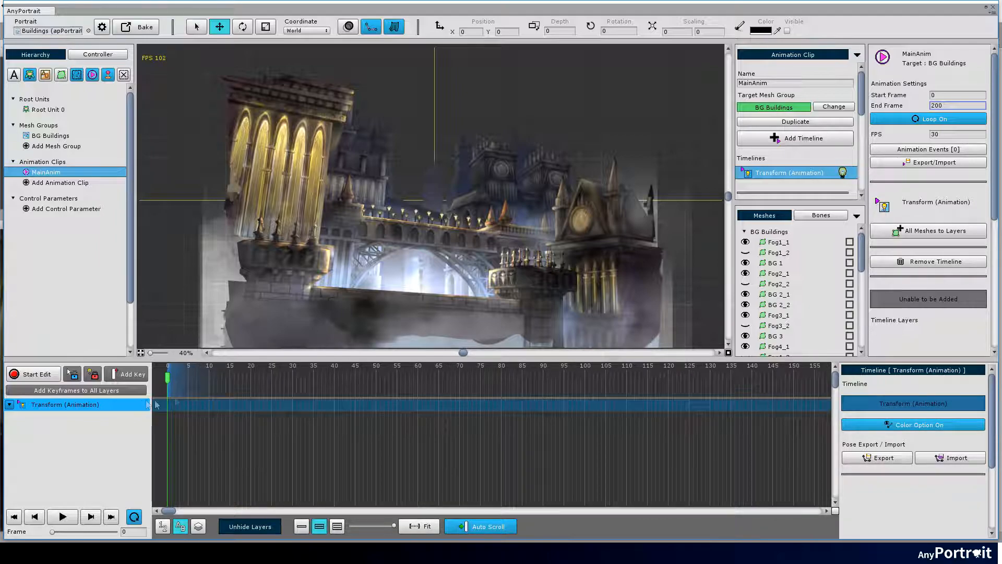
- Add timeline layers for the Fog1_1, Fog1_2, Fog2_1 and Fog2_2 meshes
click(793, 243)
click(912, 321)
click(787, 253)
click(912, 321)
click(787, 274)
click(911, 321)
click(787, 284)
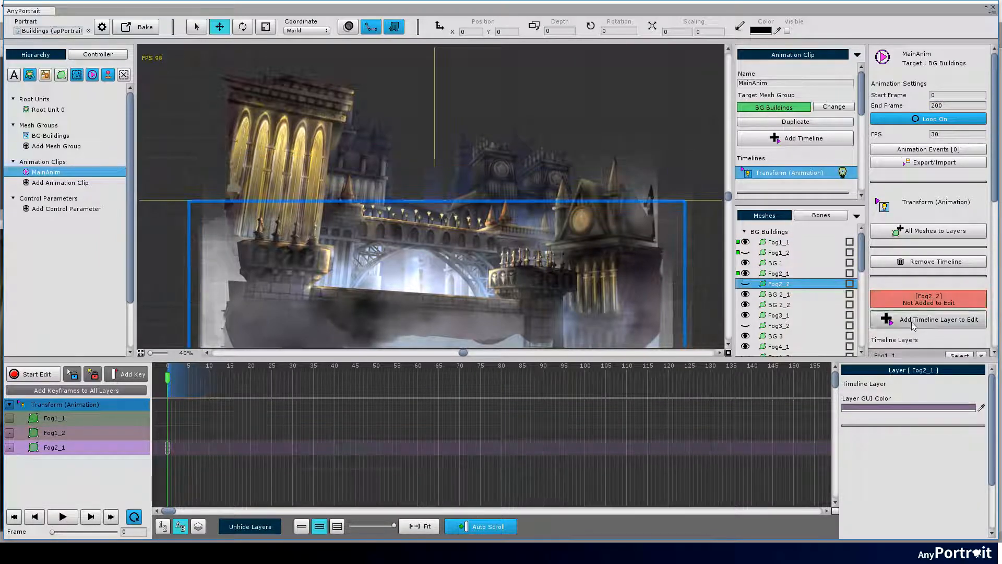
click(912, 322)
- Add timeline layers for the Fog3_1, Fog3_2, Fog4_1 and Fog4_2 meshes
click(787, 315)
click(912, 321)
click(788, 325)
click(912, 321)
scroll(787, 309, down, 2)
click(788, 284)
click(908, 321)
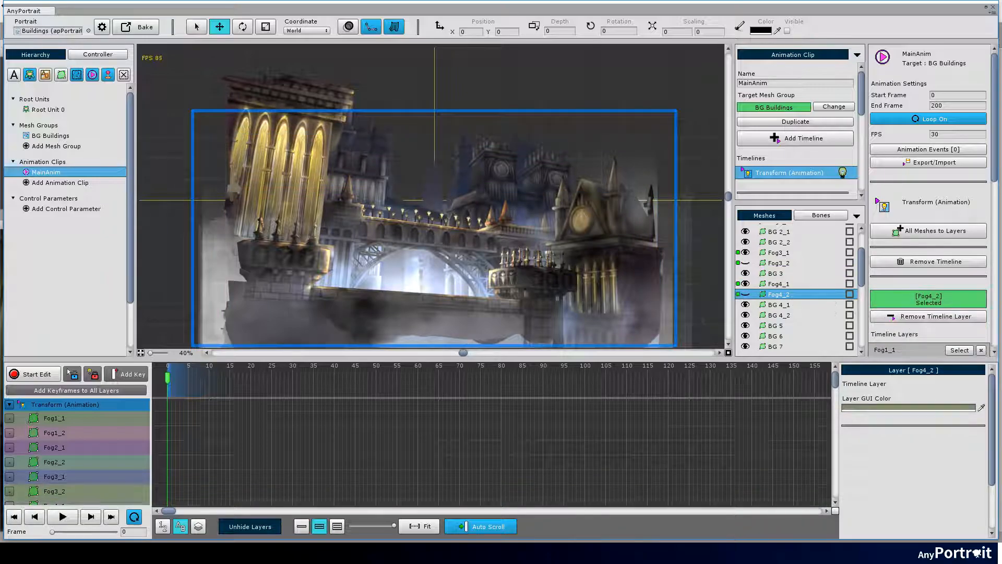
- Start editing the timeline, add keyframes to all fog layers at frame 0 and enlarge the timeline area
click(33, 374)
click(76, 391)
click(528, 296)
click(337, 526)
scroll(450, 211, down, 2)
scroll(449, 198, up, 1)
- Shift the Fog1_1 and Fog1_2 keyframes from frame 0 to frame 17
click(168, 349)
click(169, 342)
click(167, 349)
click(165, 336)
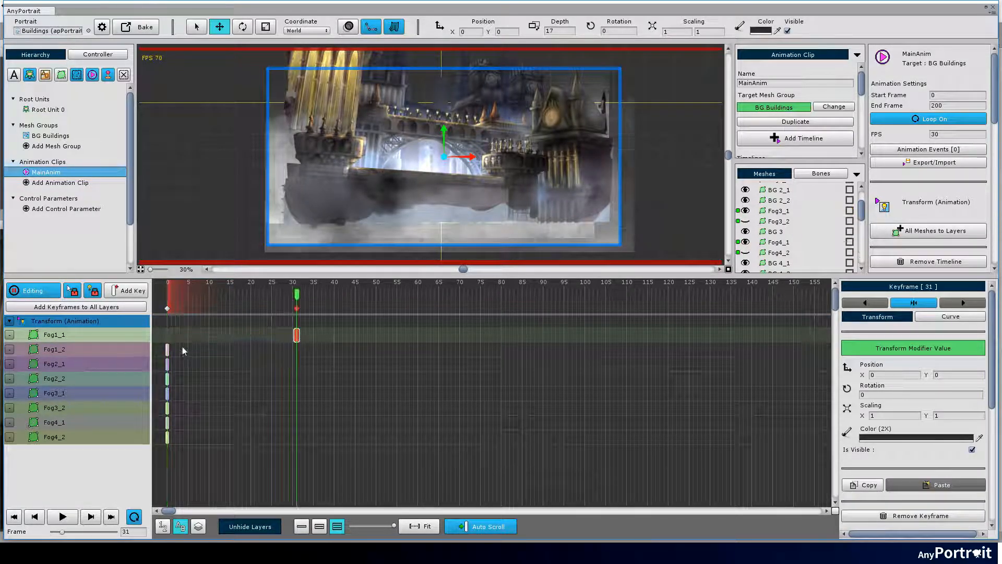
drag(168, 350, 271, 355)
click(296, 334)
shift+click(297, 346)
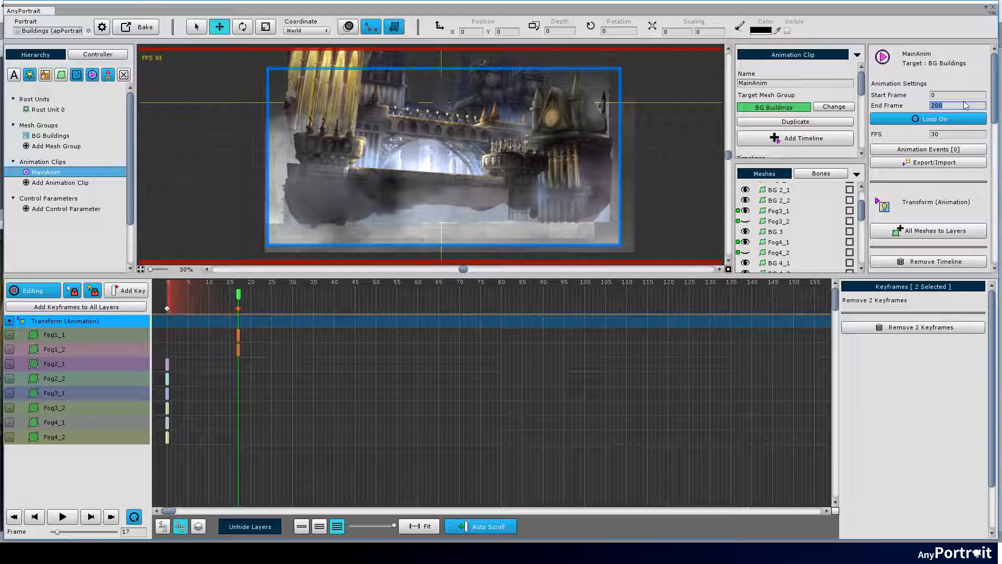
- Set the clip's end frame to 400 and key Fog1_1 at frame 103 with position X about -93
click(238, 336)
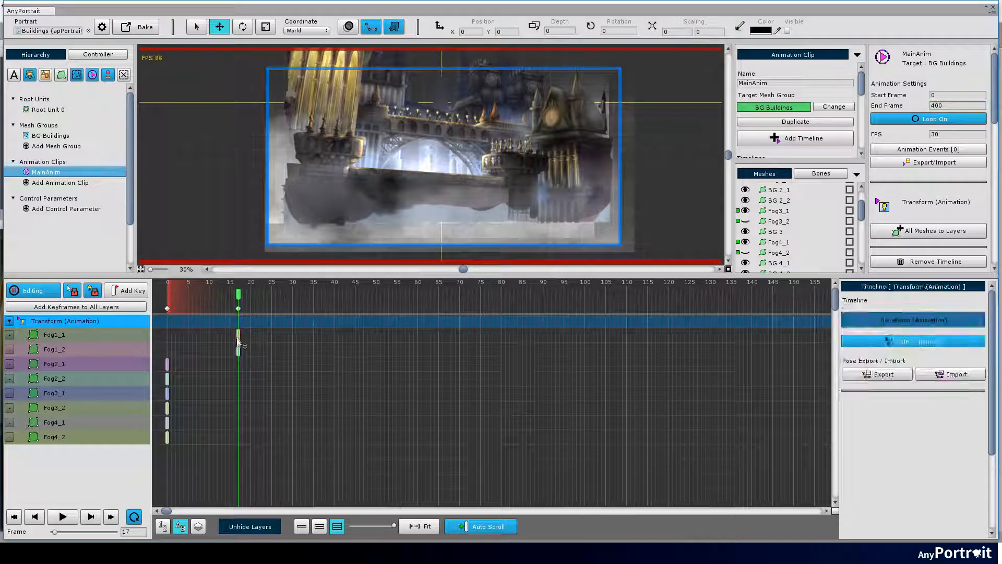
mouse_move(476, 157)
mouse_down()
mouse_move(493, 163)
mouse_move(485, 167)
mouse_up()
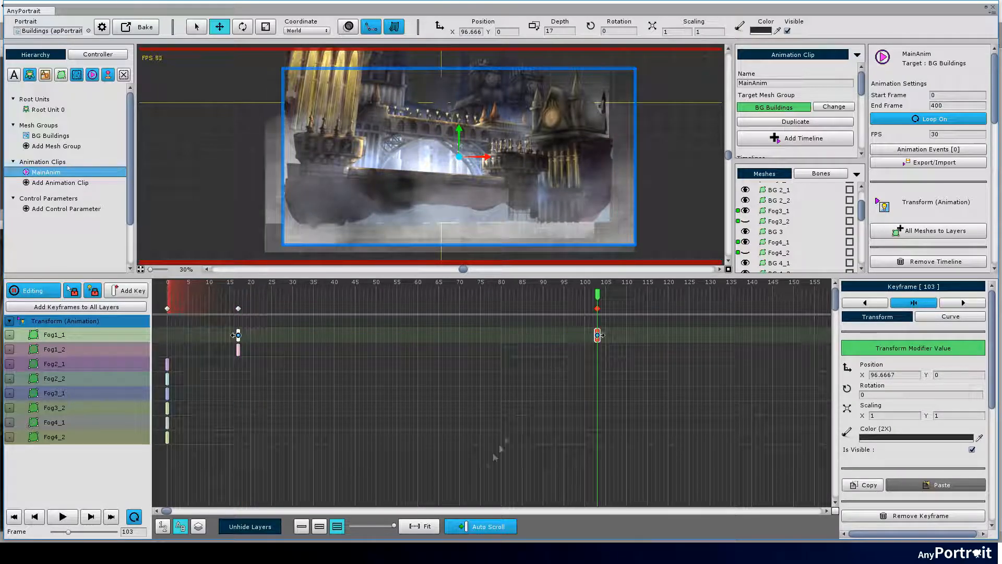
drag(485, 164, 456, 168)
drag(597, 295, 267, 296)
drag(250, 178, 252, 187)
drag(267, 296, 450, 296)
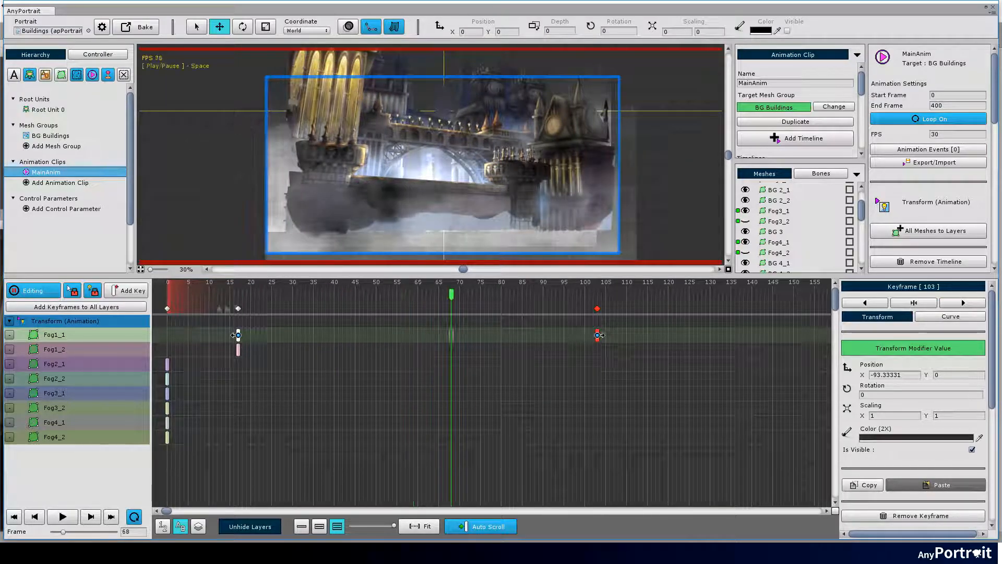
- Set Fog1_1's position at frame 17 to X about -50 and give its next segment a linear curve
click(238, 335)
drag(487, 167, 468, 172)
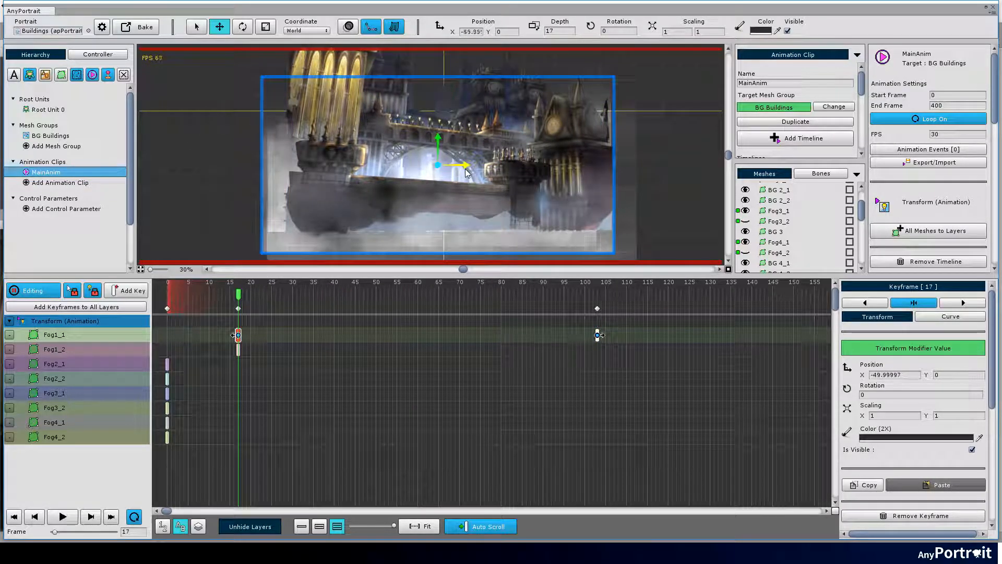
click(928, 318)
click(942, 333)
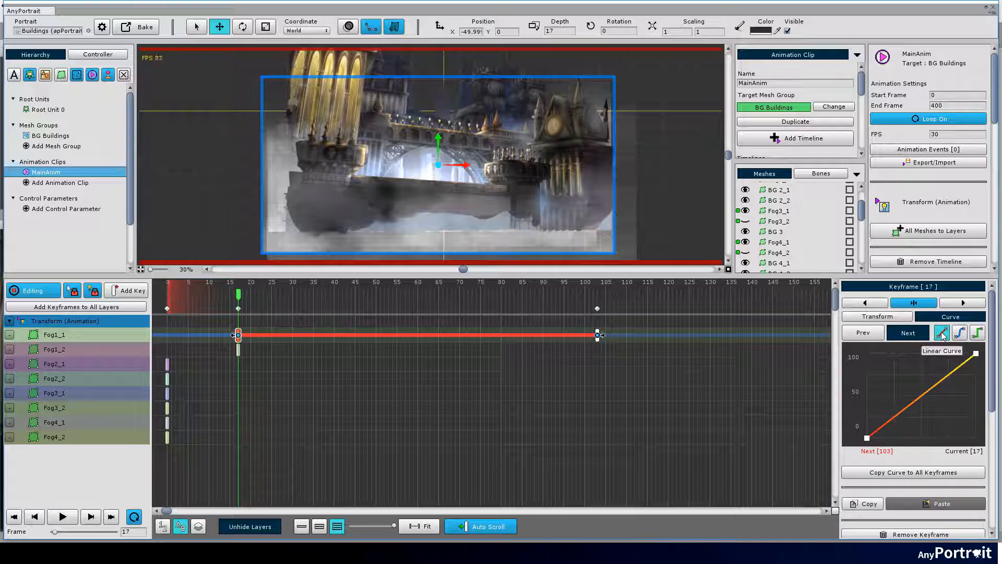
- Shift the Fog1_1 mesh to the right at its frame 103 keyframe
click(238, 349)
click(553, 334)
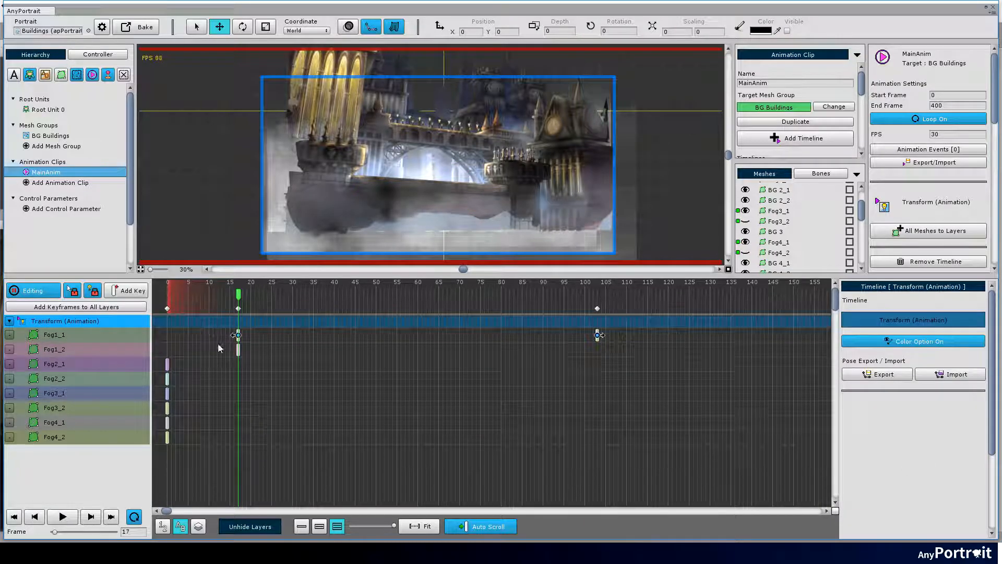
click(598, 334)
drag(466, 172, 492, 173)
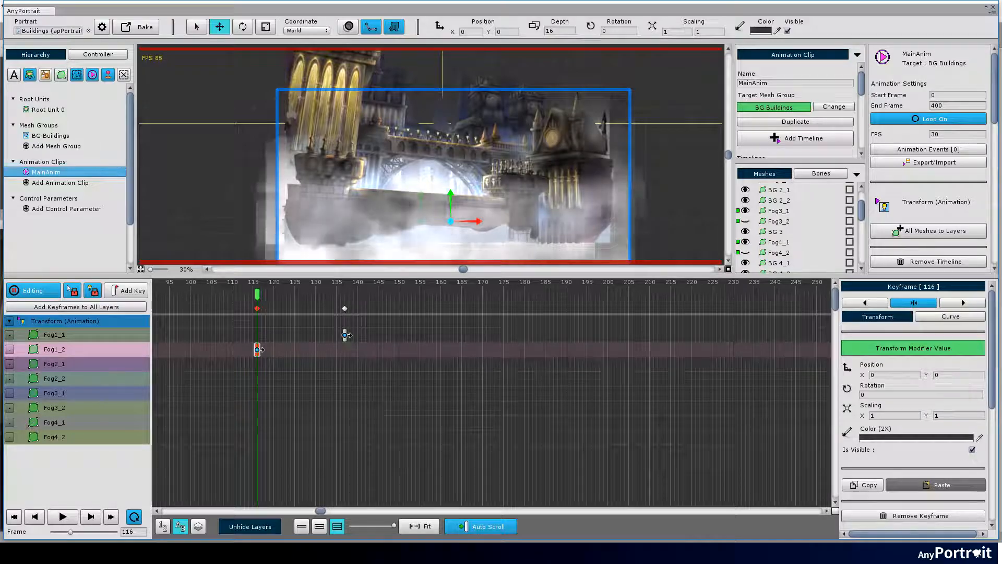
- Shift the Fog1_2 mesh to the left at its frame 116 keyframe and select the Fog1_1 layer
drag(478, 221, 447, 236)
click(54, 334)
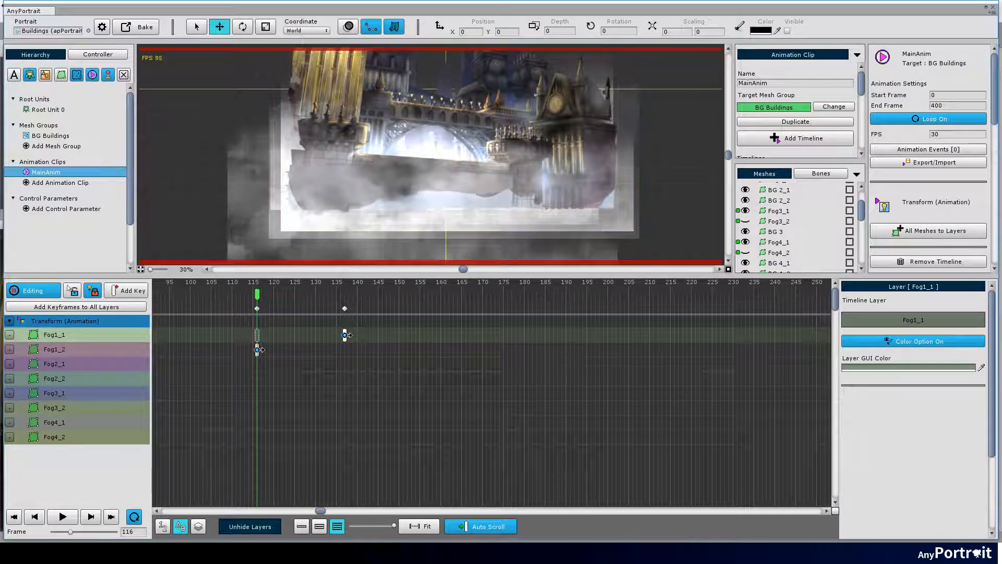
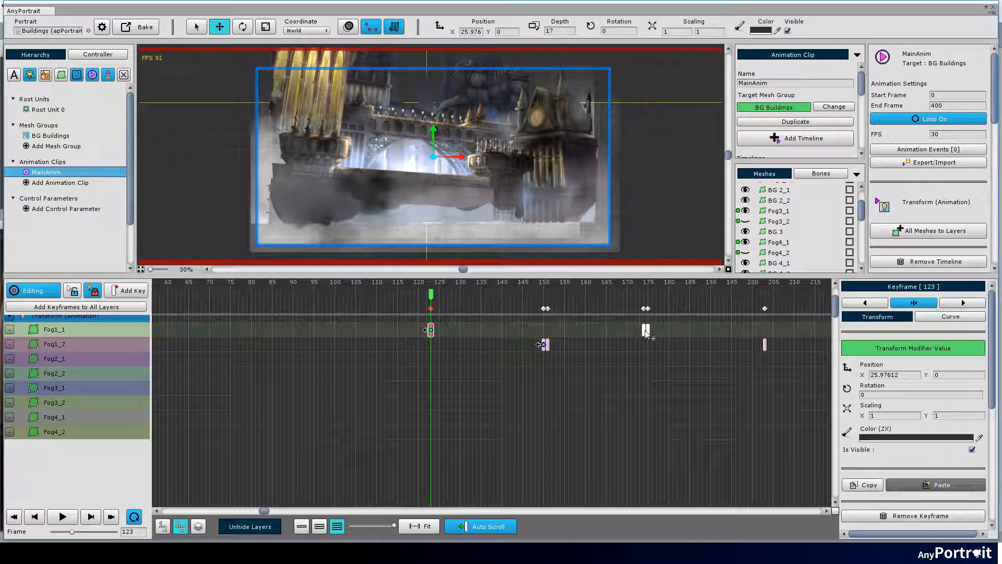
- Select Fog1_1's keyframe at frame 174 and play back the fog animation
click(646, 330)
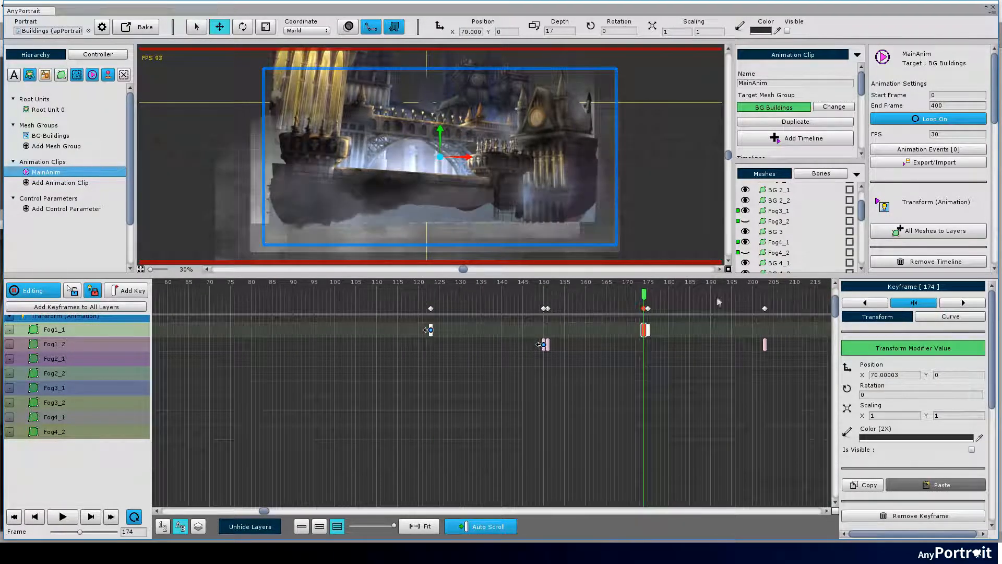
key(space)
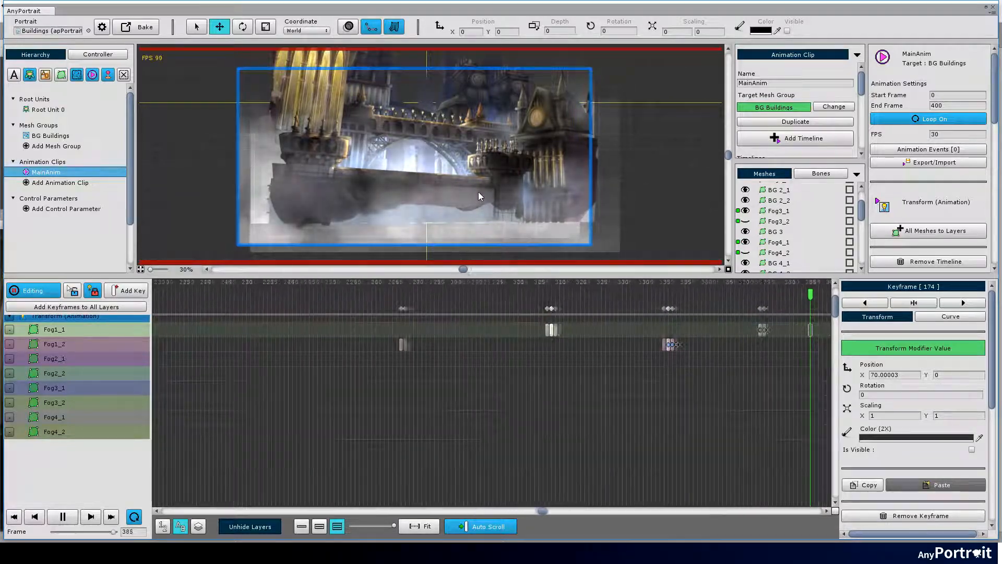
key(space)
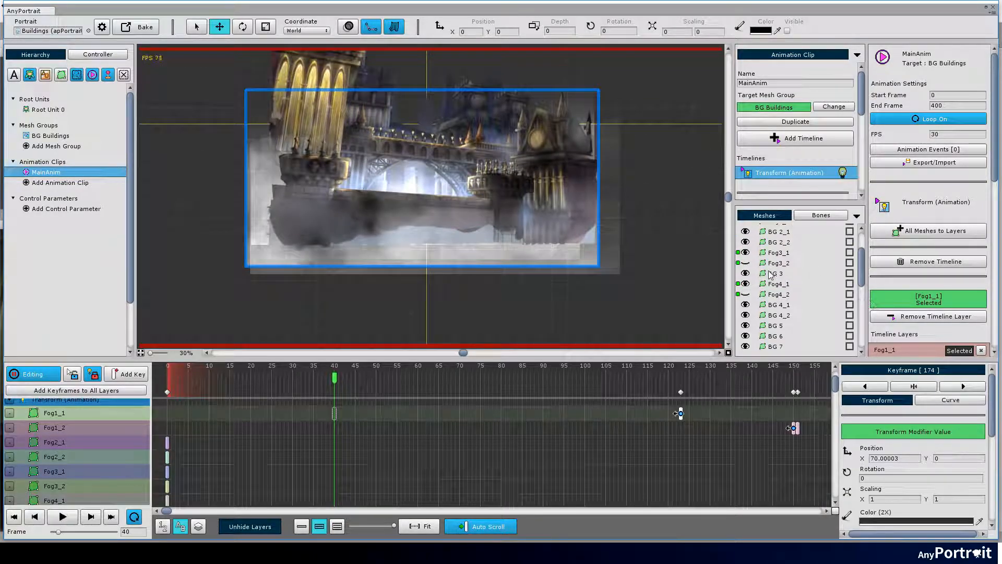
- Hide the Fog1_1 mesh, move the Fog2_1 keyframe off frame 0 and shift its mesh to the left
click(745, 243)
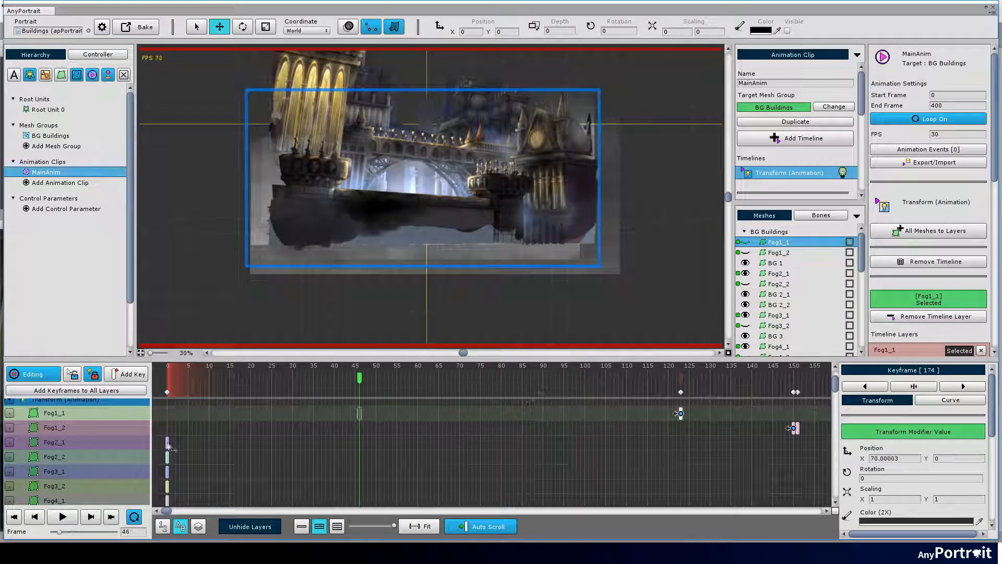
drag(163, 444, 269, 443)
mouse_move(372, 443)
mouse_down()
mouse_move(291, 442)
mouse_move(353, 443)
mouse_up()
drag(463, 193, 438, 195)
- Select Fog2_1's keyframe at frame 212, open the curve settings and reposition the Fog2_1 keyframe to frame 242
drag(352, 377, 632, 381)
click(633, 443)
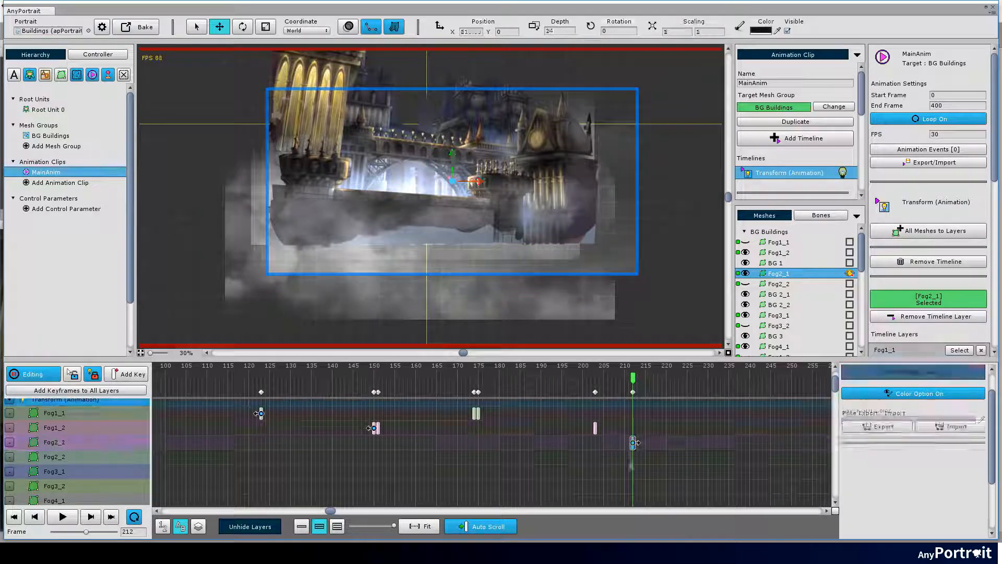
drag(558, 452, 335, 465)
click(950, 369)
drag(396, 442, 521, 442)
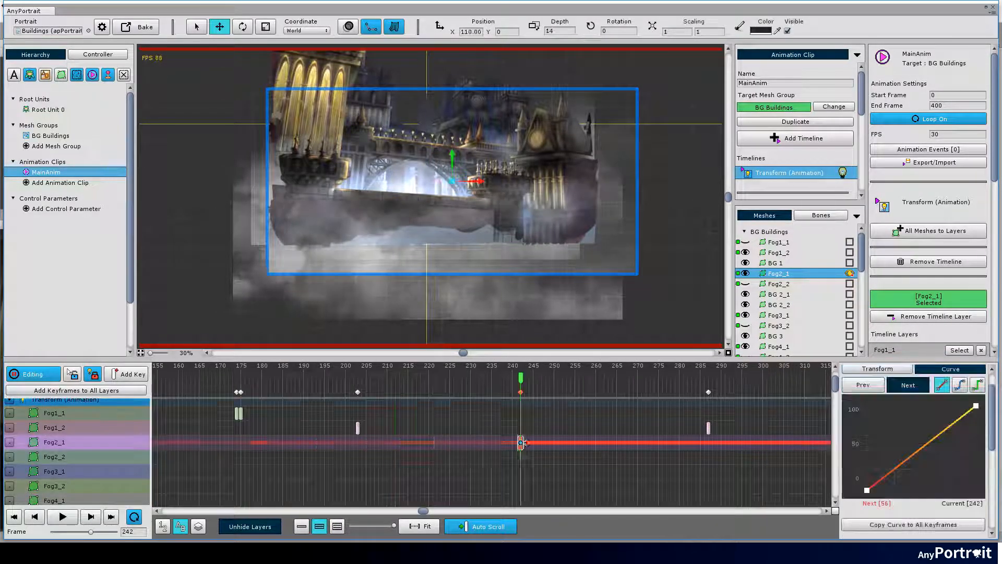
- Return to the start of the timeline, select the Fog2_2 layer and shift its mesh to the right
drag(423, 511, 167, 510)
click(503, 457)
drag(437, 218, 493, 219)
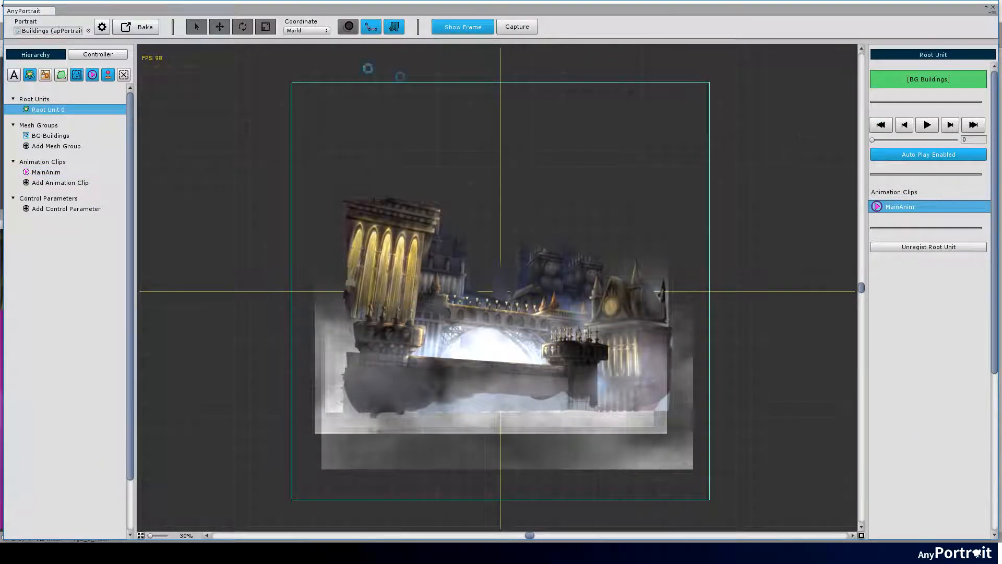
- Play MainAnim in the root unit and bake the Buildings portrait
click(933, 128)
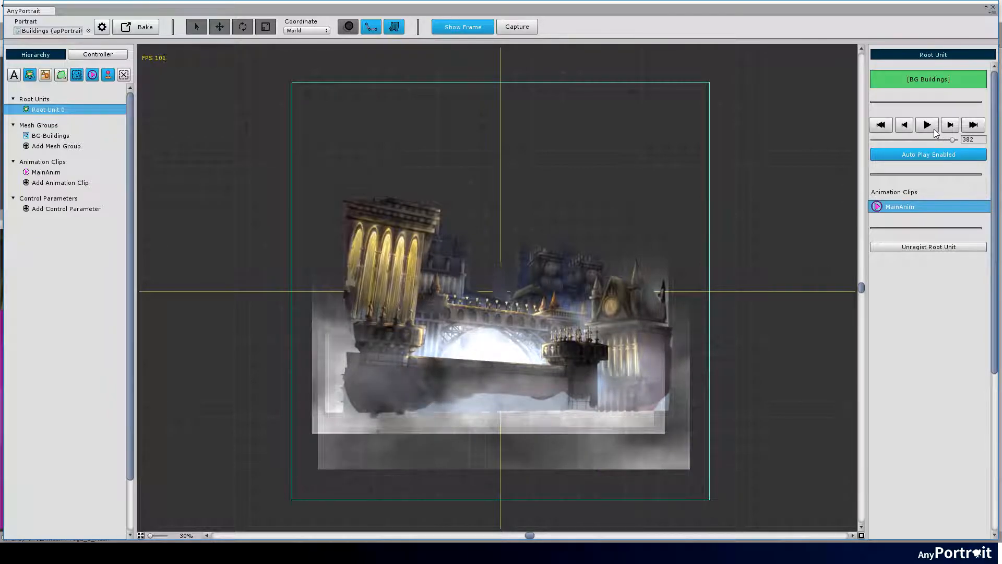
click(137, 27)
click(467, 264)
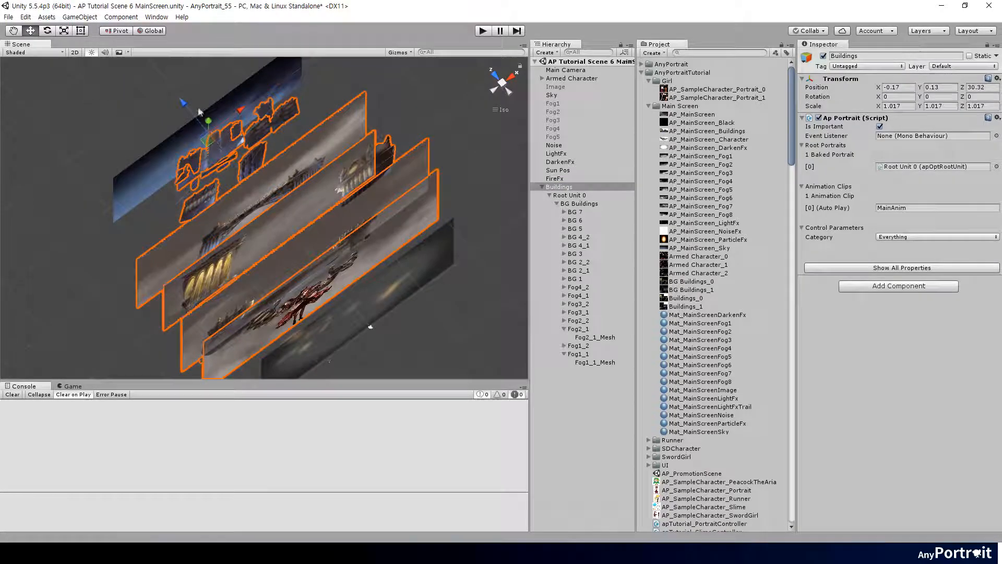
- In the Unity scene, show the Game view and move the Armed Character in depth to Z about 6.05
click(157, 157)
click(362, 317)
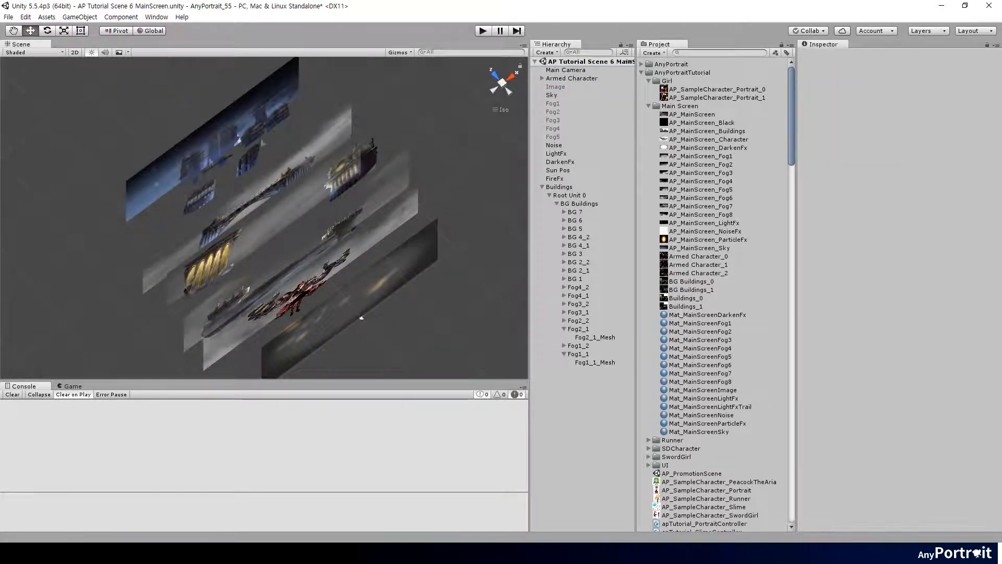
click(552, 94)
click(73, 386)
click(572, 79)
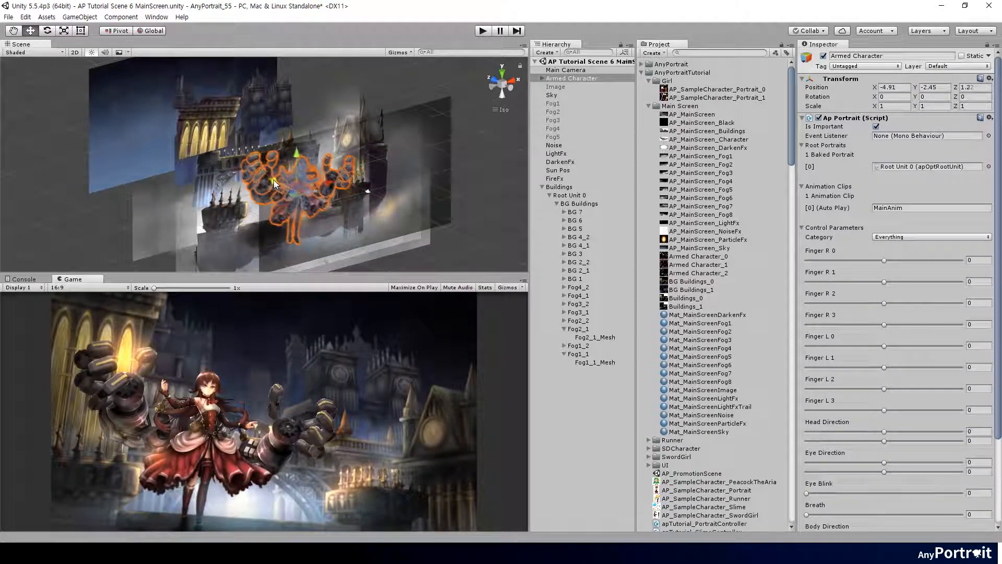
drag(275, 183, 259, 173)
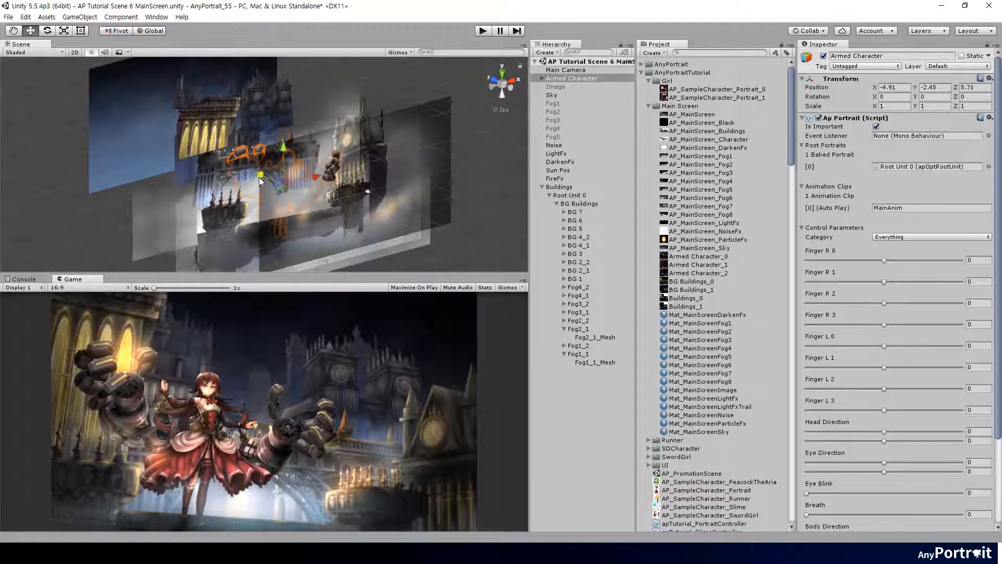
drag(252, 181, 307, 171)
- Examine how the Fog1_1, Fog1_2, Armed Character and Buildings objects are layered in depth in the scene
click(595, 362)
drag(339, 209, 336, 177)
click(564, 346)
click(579, 345)
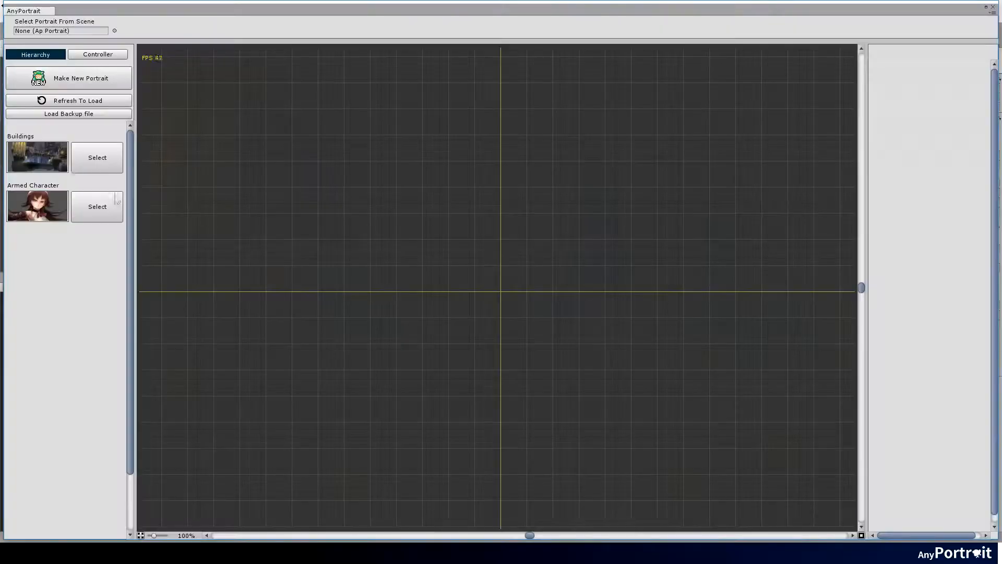
click(521, 244)
click(571, 79)
click(559, 187)
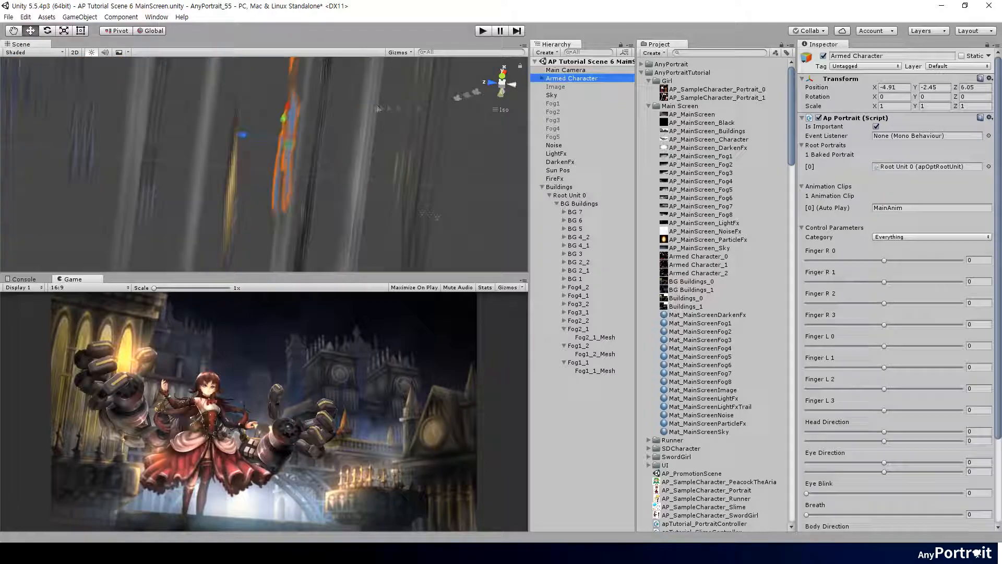
click(574, 346)
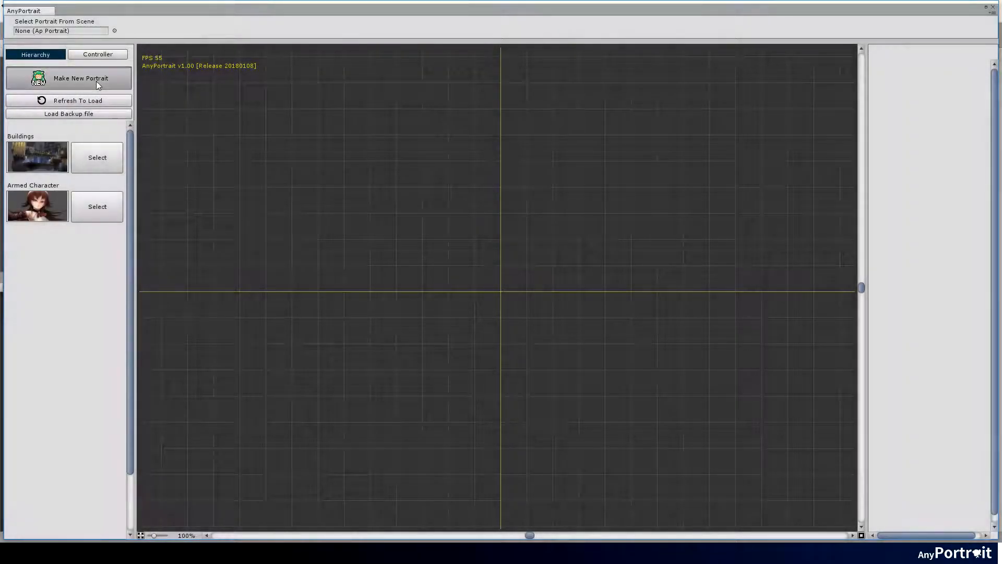
- Create a new portrait named Black and add the AP_MainScreen_Black texture as its image
click(96, 80)
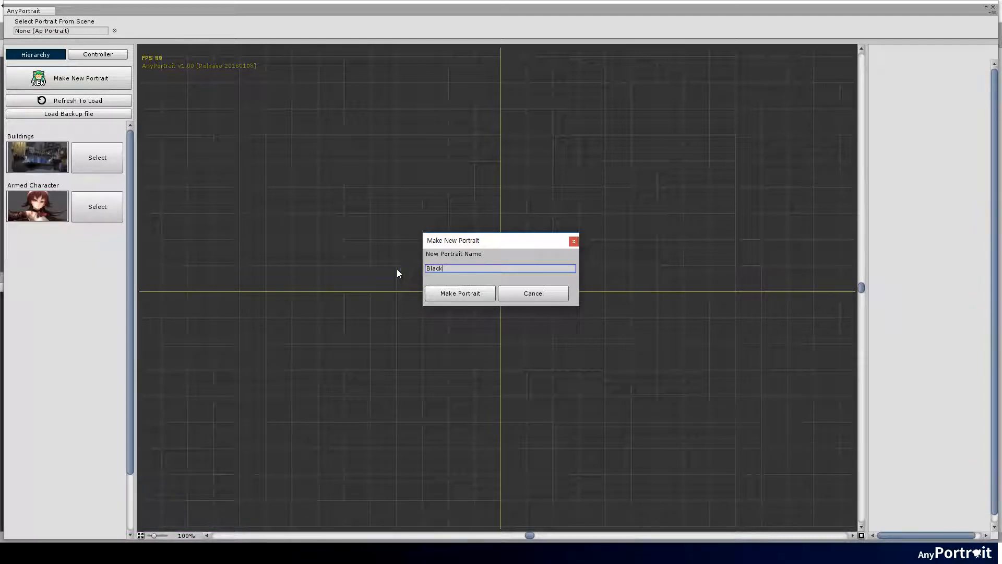
click(441, 294)
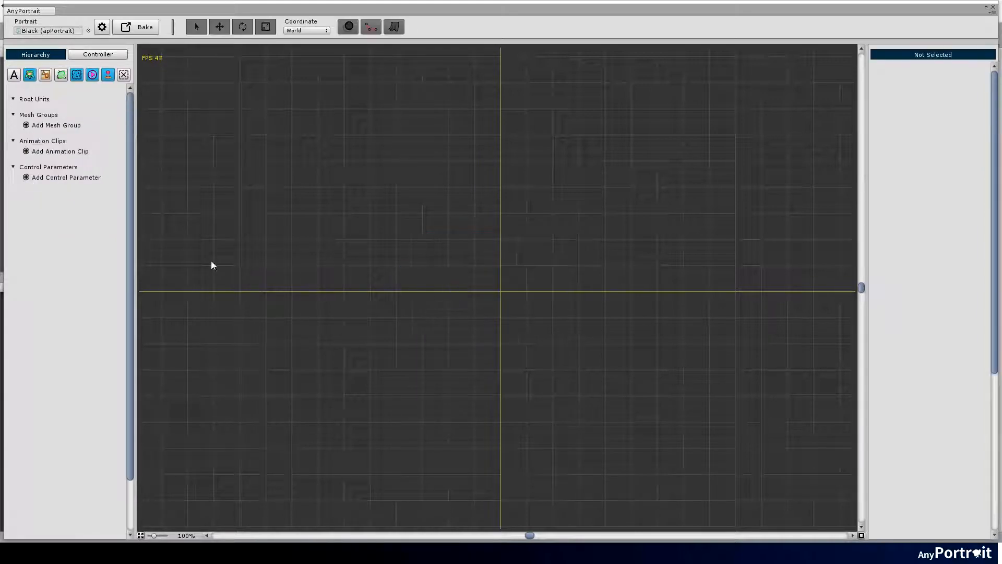
click(50, 126)
click(928, 96)
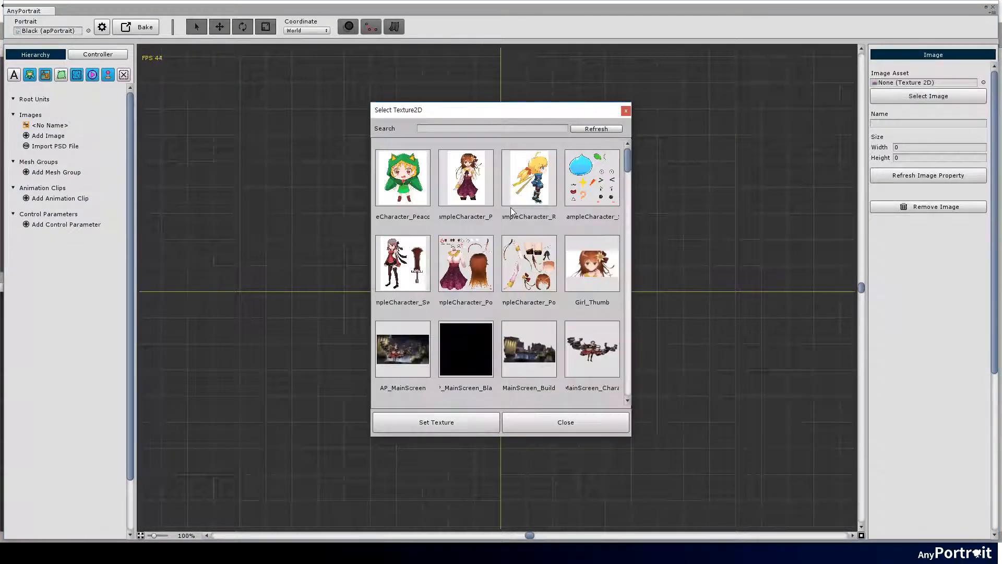
click(466, 255)
click(436, 421)
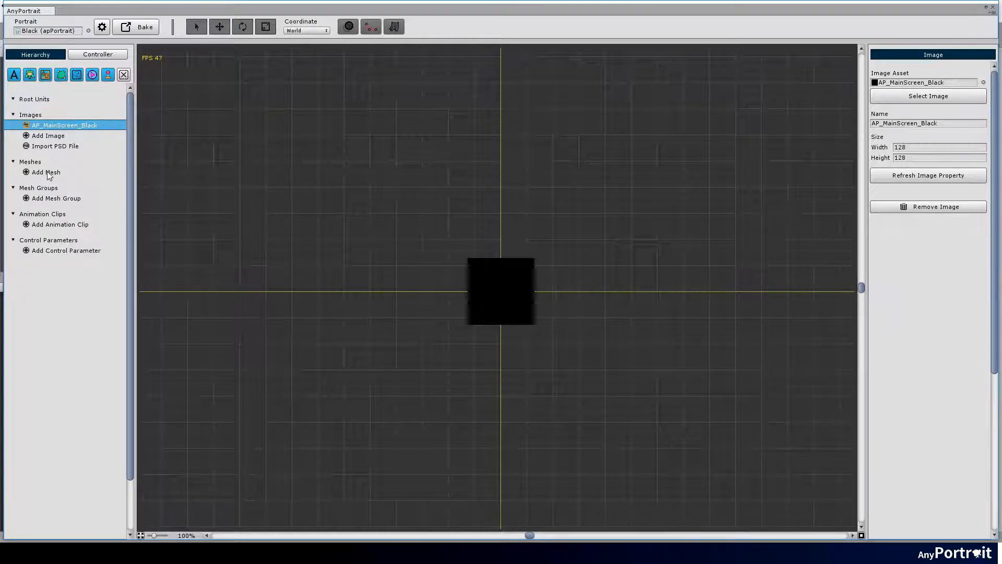
- Add a mesh that uses the AP_MainScreen_Black image and reset its vertices to the image outline
click(46, 172)
click(924, 151)
click(429, 202)
click(478, 422)
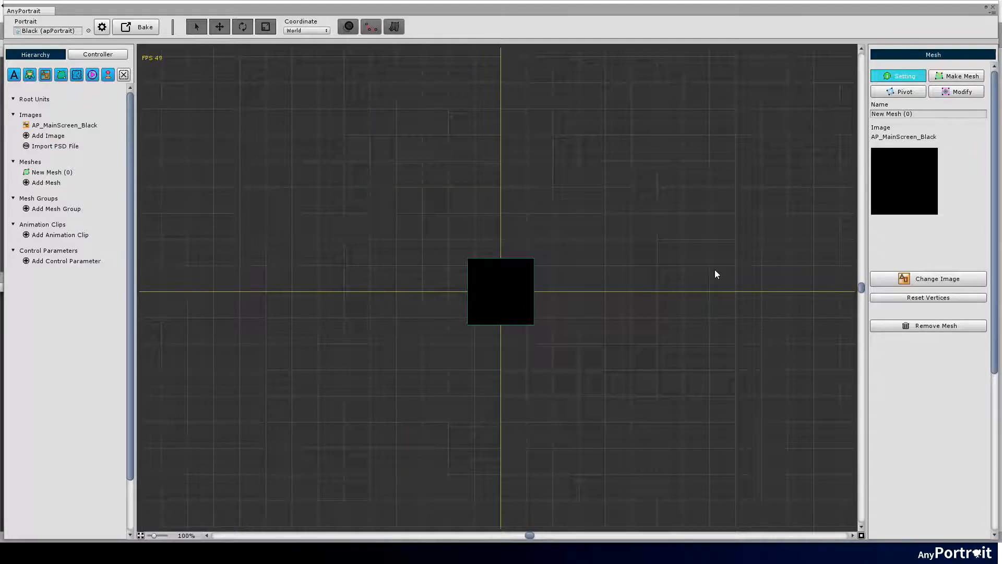
click(882, 298)
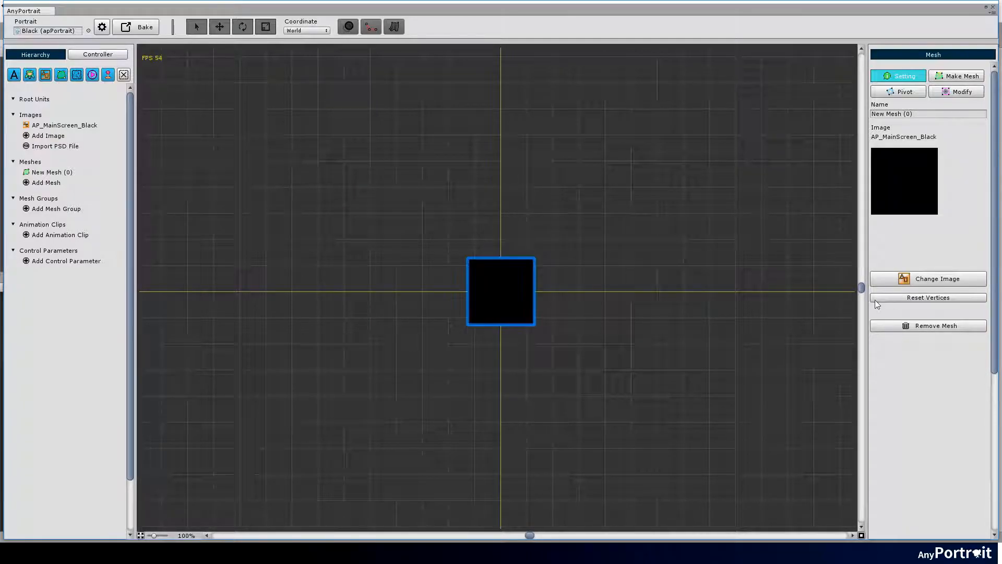
- Add a mesh group, naming the mesh Black Mesh and the group Black
click(41, 214)
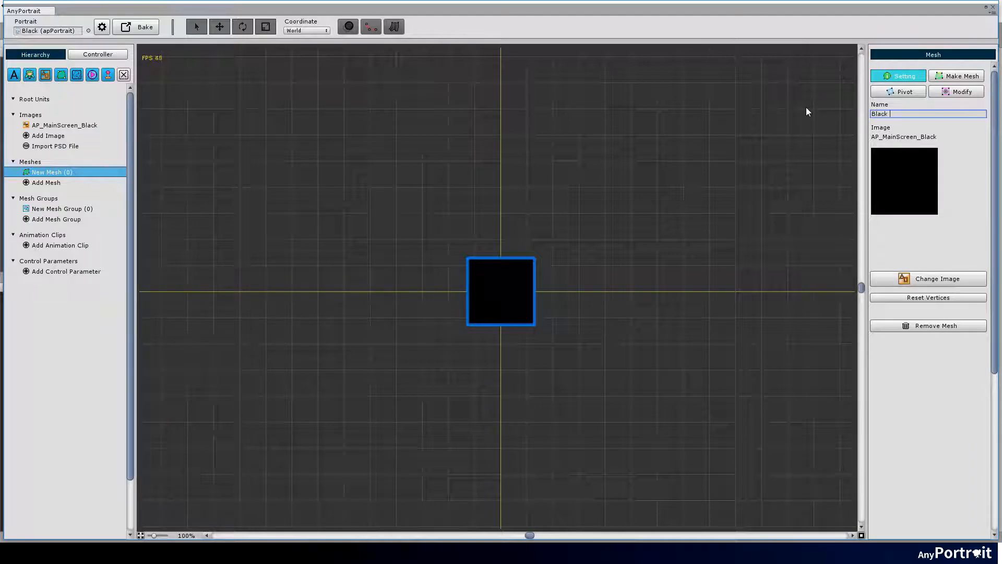
text(Black)
- Register the Black mesh group as a root unit and add Black Mesh to it
click(777, 172)
click(744, 324)
click(98, 89)
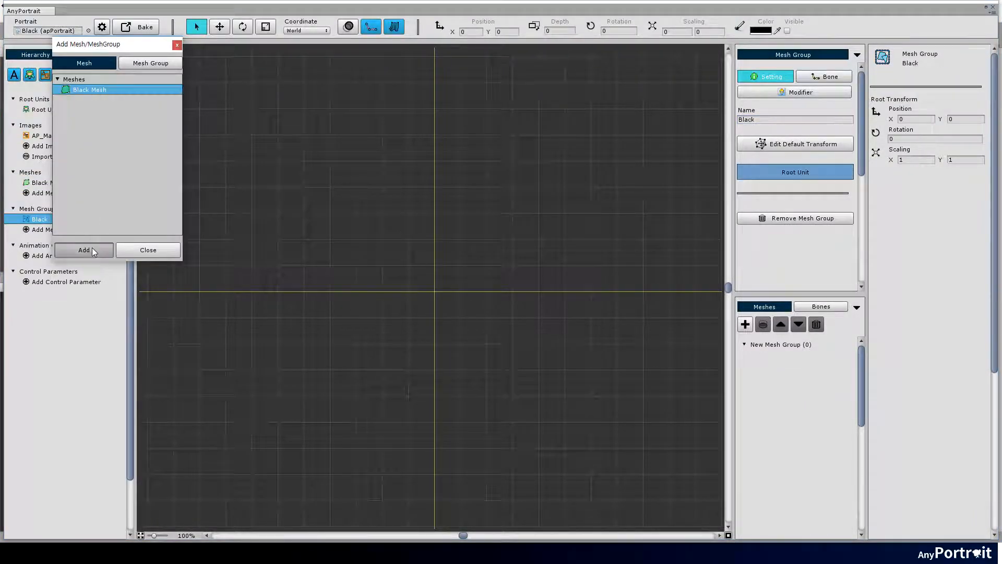
click(90, 251)
- Scale Black Mesh's default transform to about 8.07 horizontally and 4.89 vertically
click(795, 144)
click(436, 286)
drag(458, 284, 449, 107)
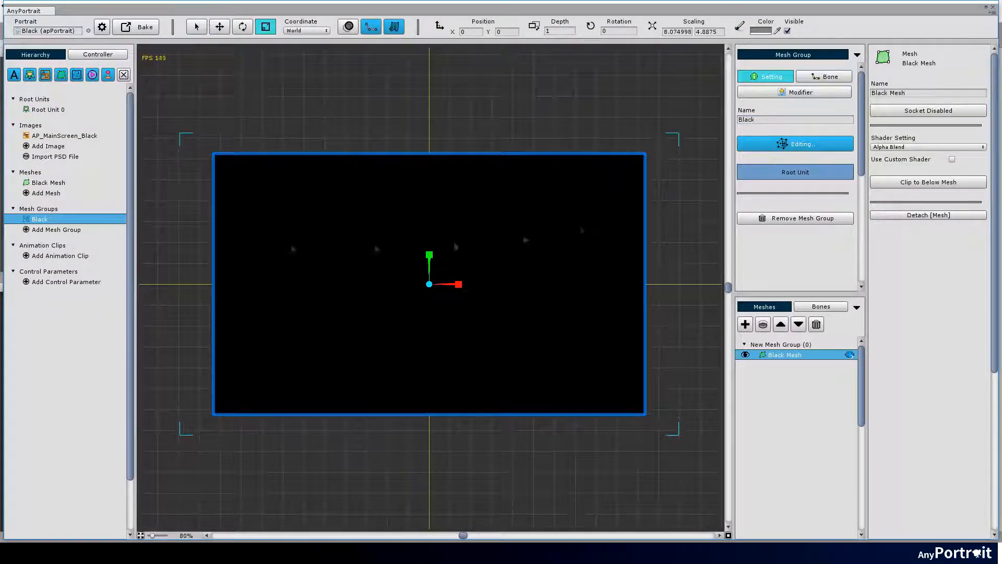
- Add a Transform (Animation) modifier to the Black mesh group
click(795, 92)
click(795, 119)
click(490, 217)
click(473, 367)
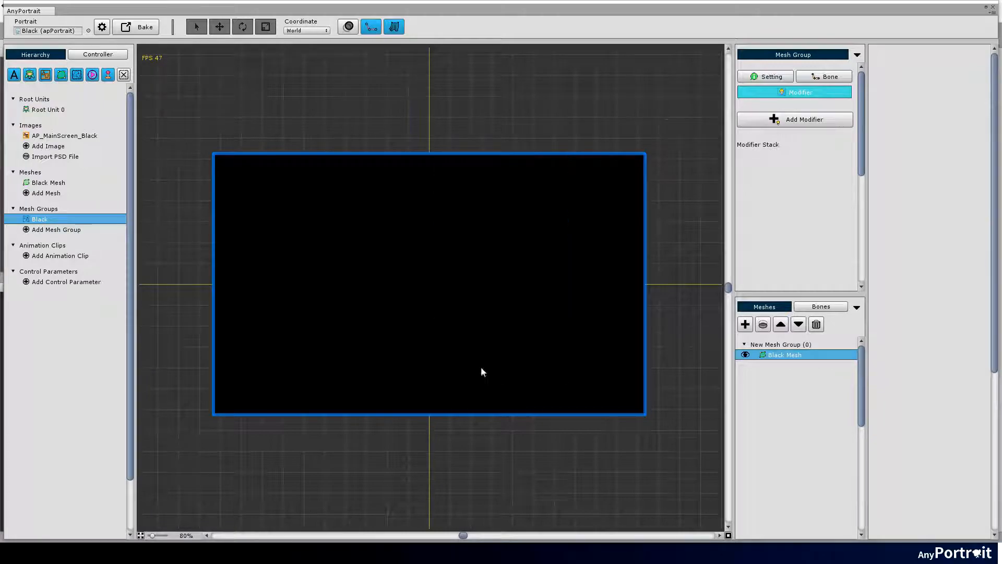
- Create an animation clip named StartScreen that targets the Black mesh group
click(58, 255)
click(774, 106)
click(474, 210)
click(469, 369)
click(801, 83)
text(StartScreen)
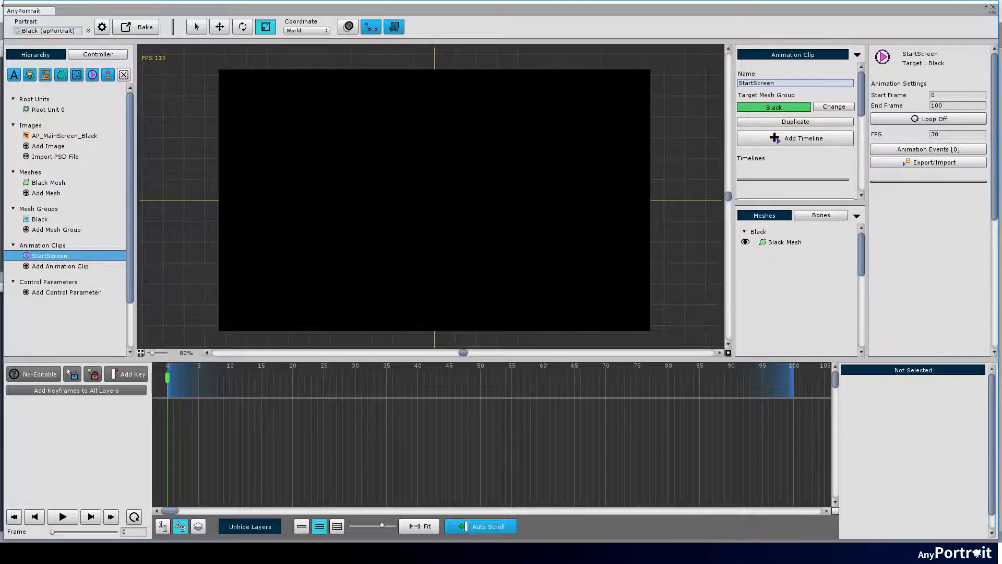
- Set the StartScreen clip's end frame to 30 and add a Transform (Animation) timeline
click(951, 104)
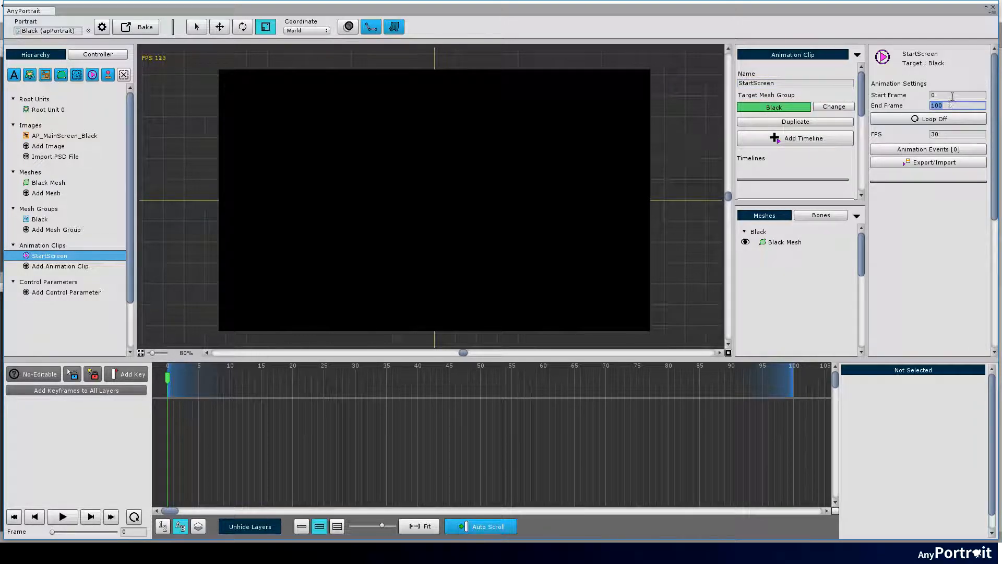
text(30)
key(Return)
click(795, 138)
click(468, 365)
click(531, 293)
- Add Black Mesh keyframes at frames 30 and 26, and select the one at frame 26
click(334, 389)
drag(334, 388, 355, 389)
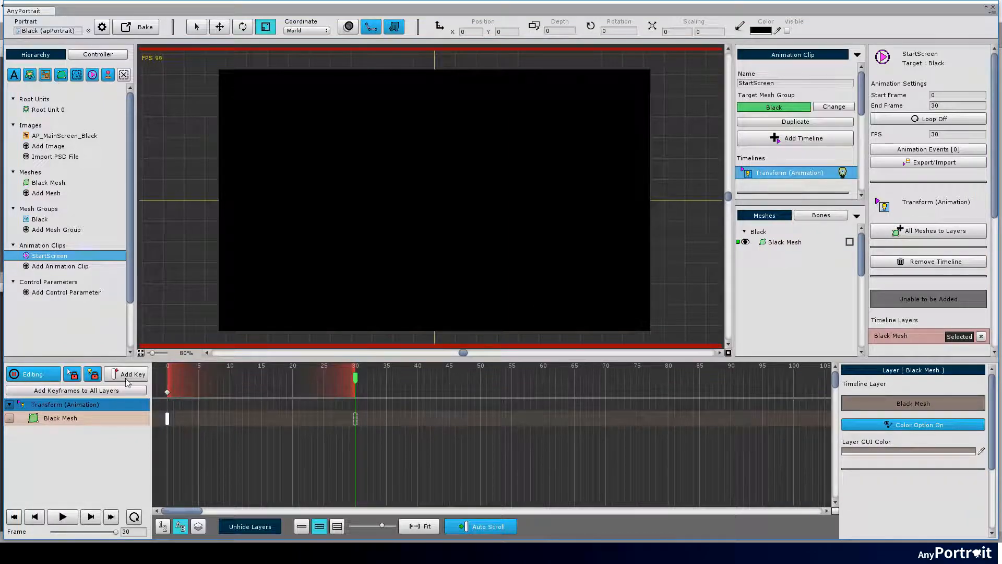
click(126, 374)
click(167, 380)
drag(324, 287, 351, 291)
drag(355, 384, 332, 387)
click(127, 374)
click(355, 381)
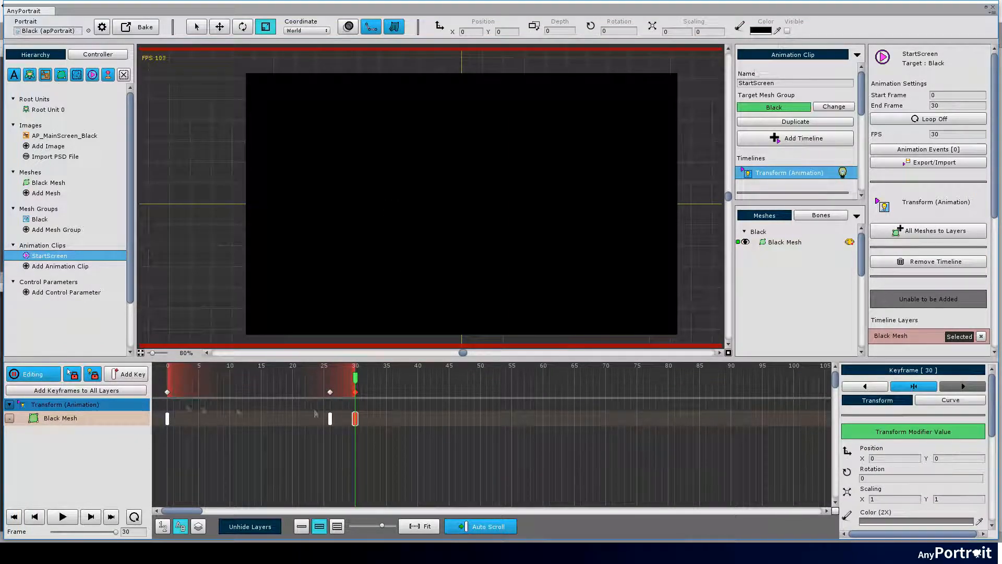
click(330, 418)
click(330, 419)
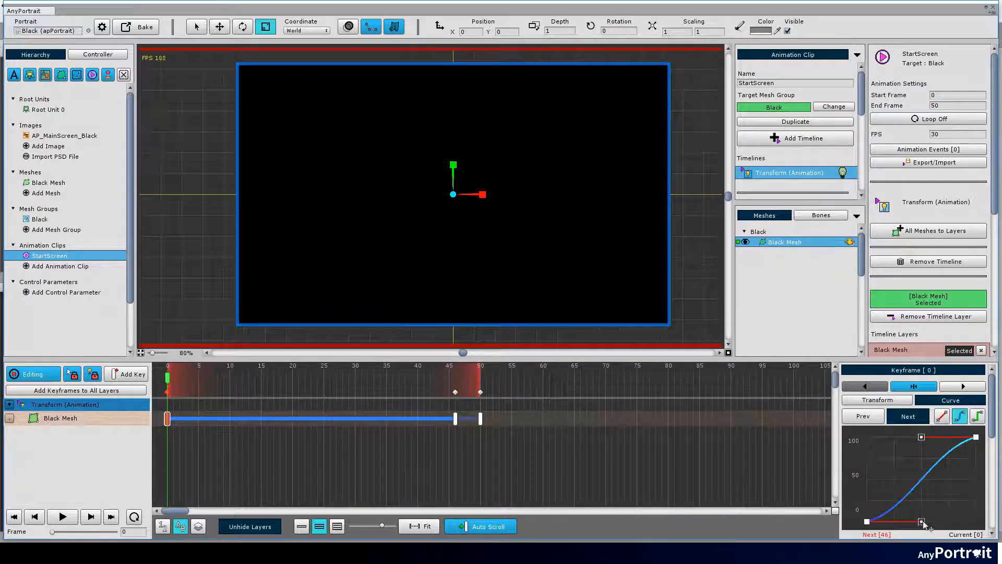
- Reshape the smooth curve from frame 0 to 46 so the fade starts slower, and play back StartScreen
drag(922, 522, 974, 522)
drag(921, 436, 945, 436)
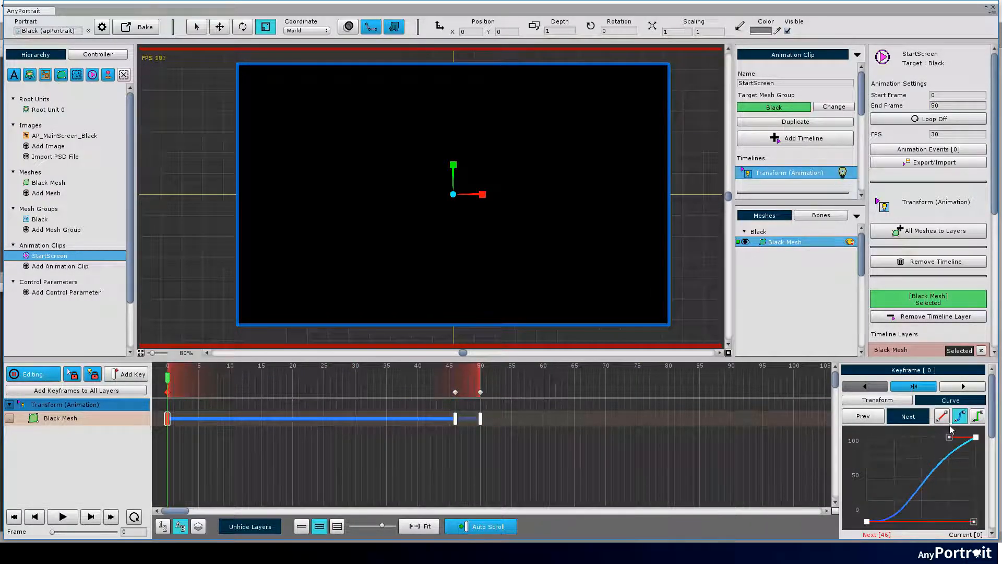
key(space)
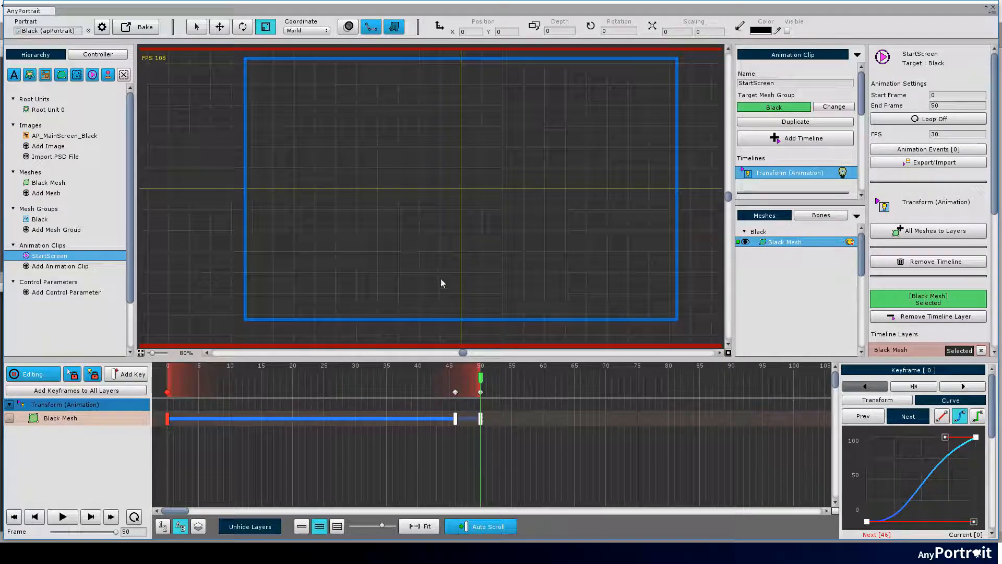
- Enable auto play for the StartScreen clip on the Black root unit, preview it, and bake the portrait
click(52, 110)
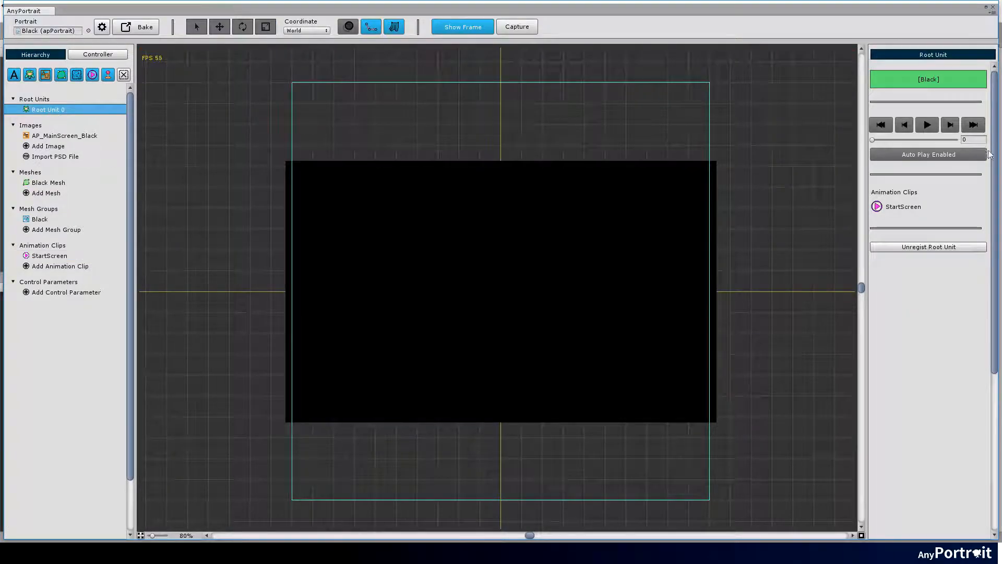
click(903, 207)
click(928, 154)
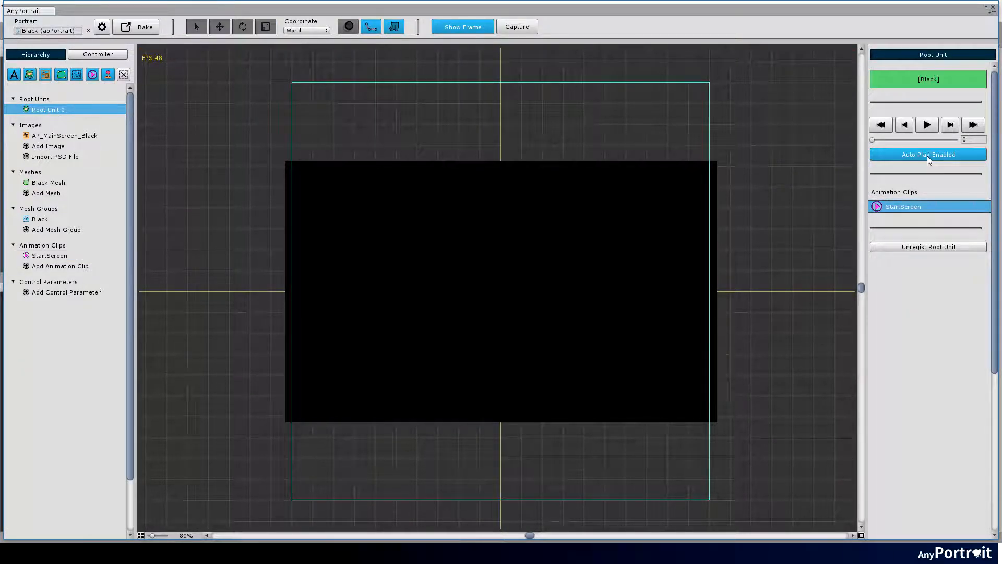
click(927, 126)
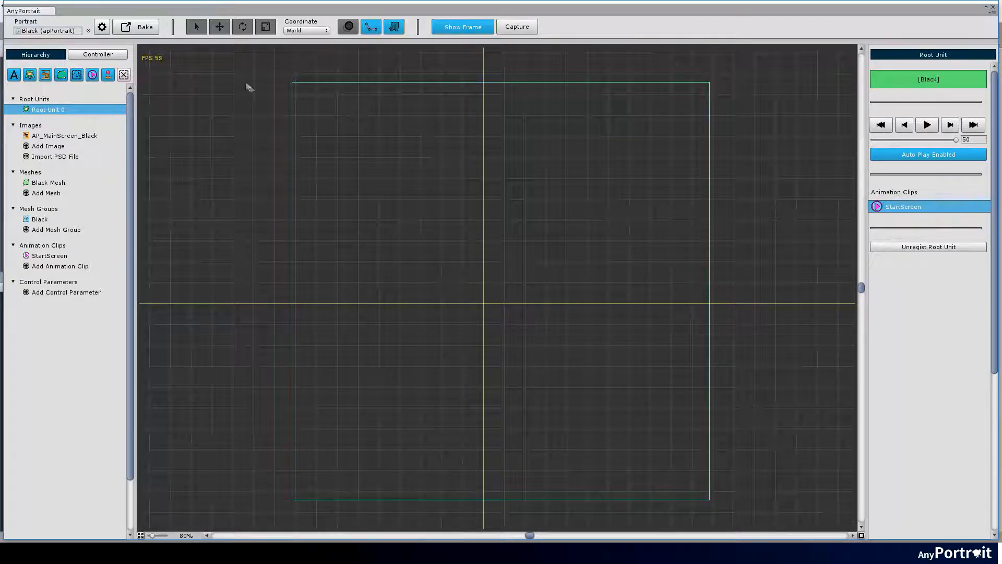
click(136, 26)
click(499, 264)
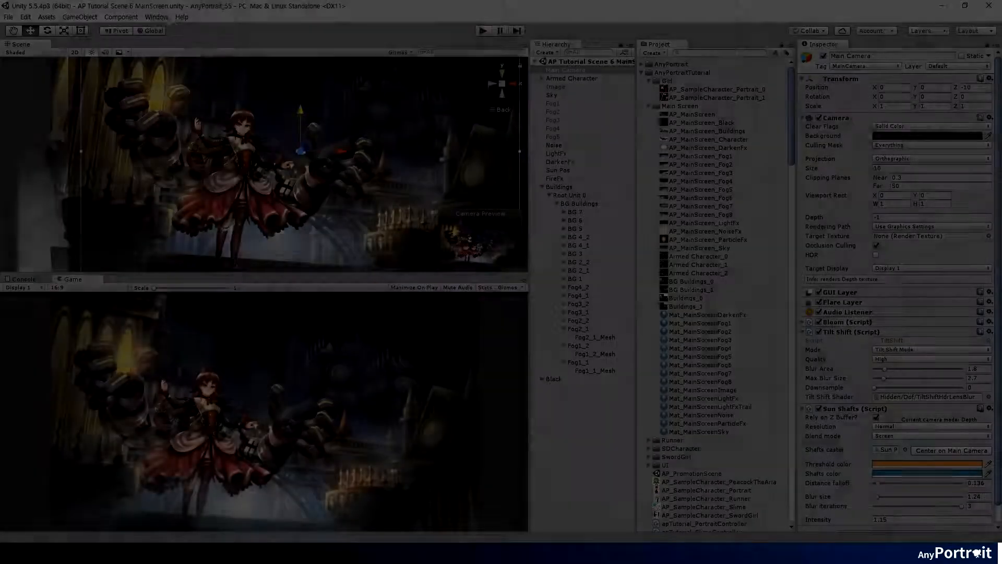
- Create an animation clip named CameraAnim for the Main Camera in Unity and add its Position property
click(157, 16)
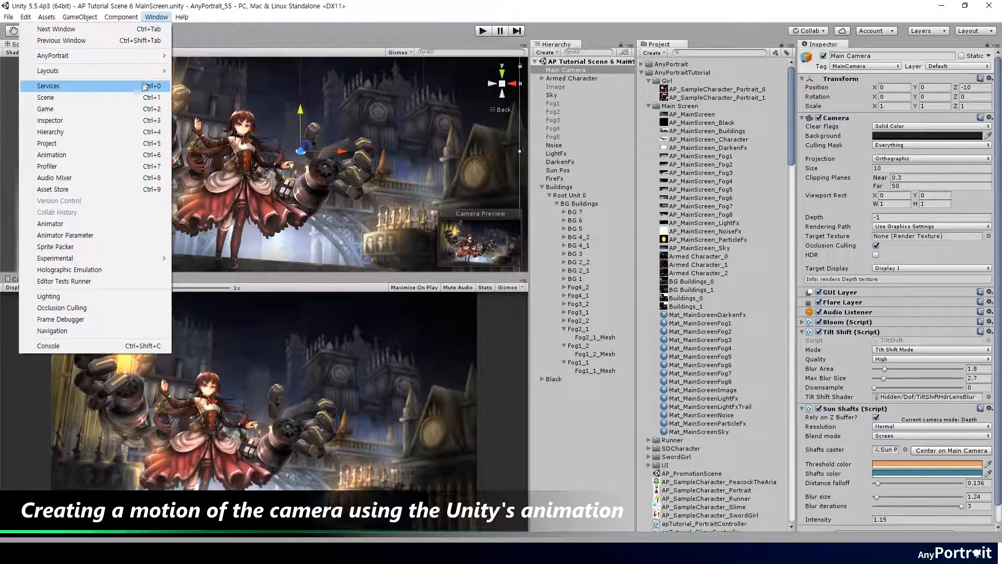
click(116, 158)
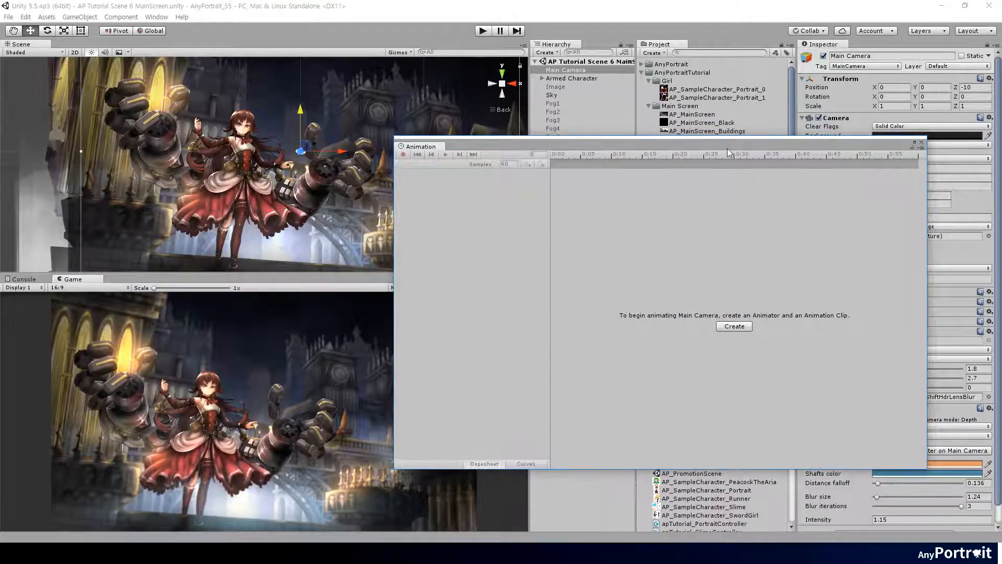
click(733, 326)
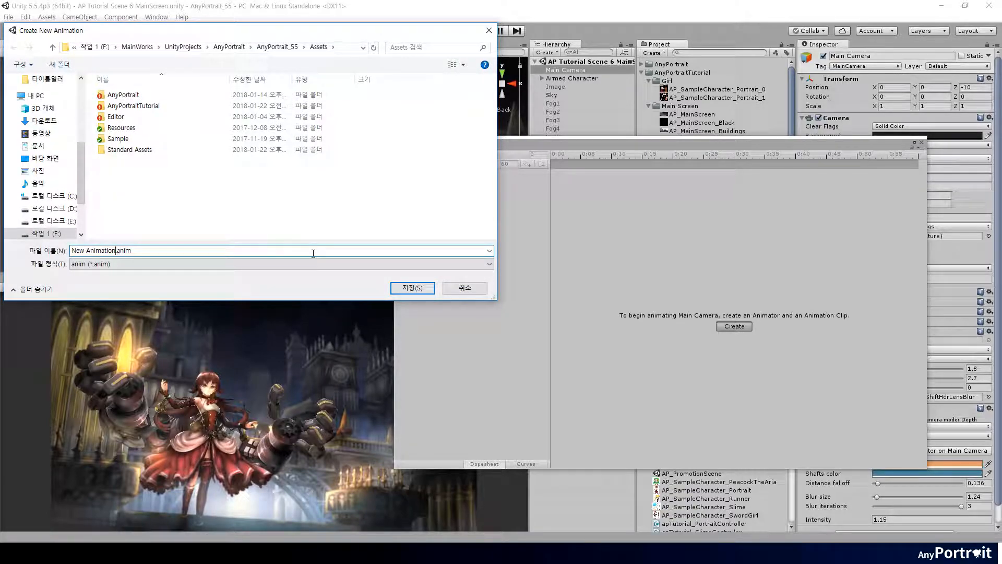
text(CameraAnim)
key(Return)
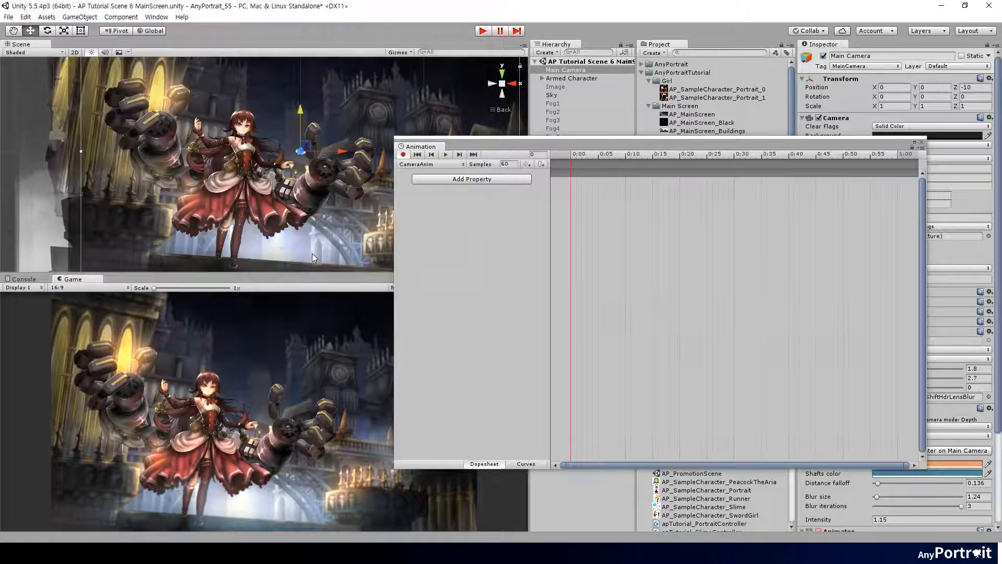
click(561, 179)
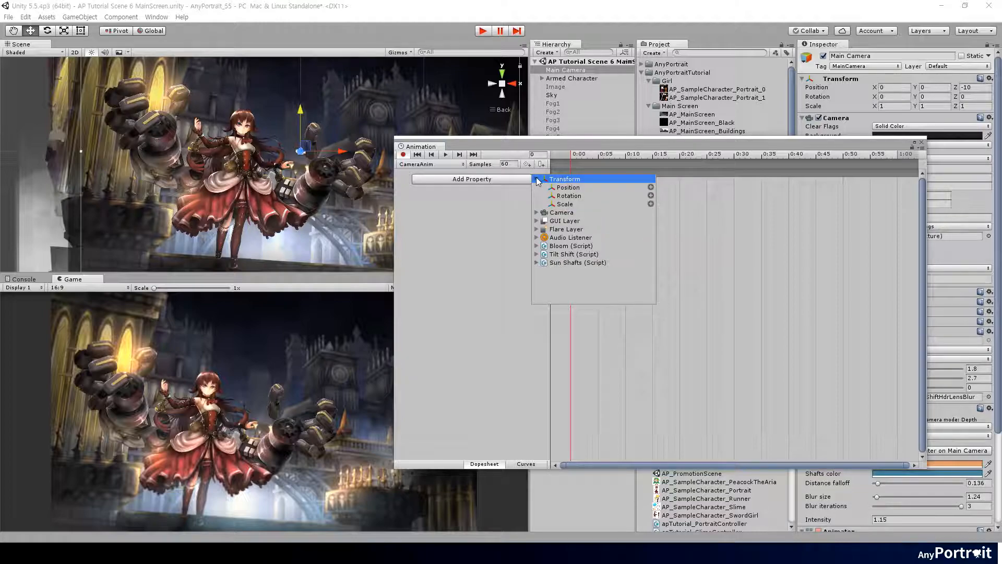
click(653, 188)
click(518, 165)
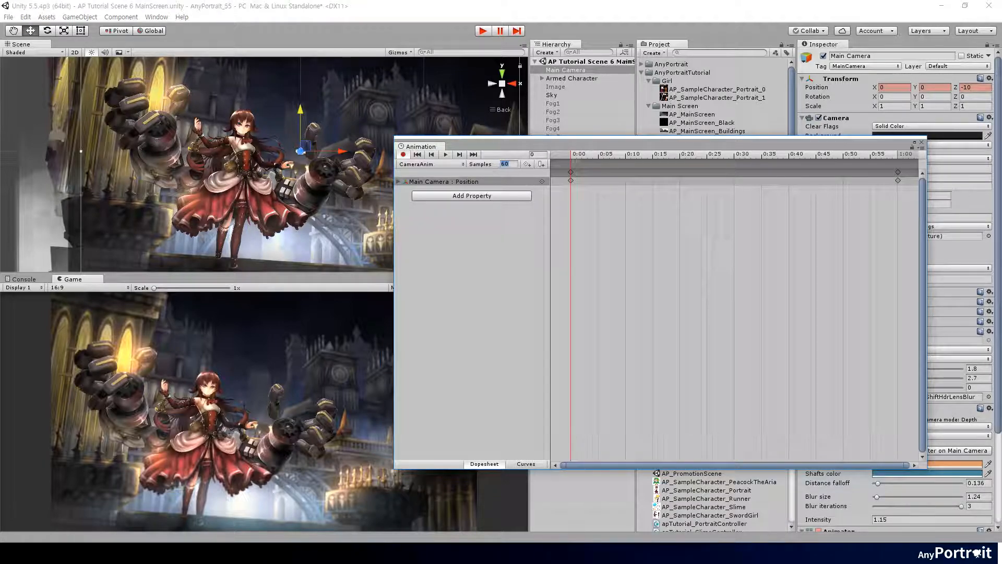
click(447, 155)
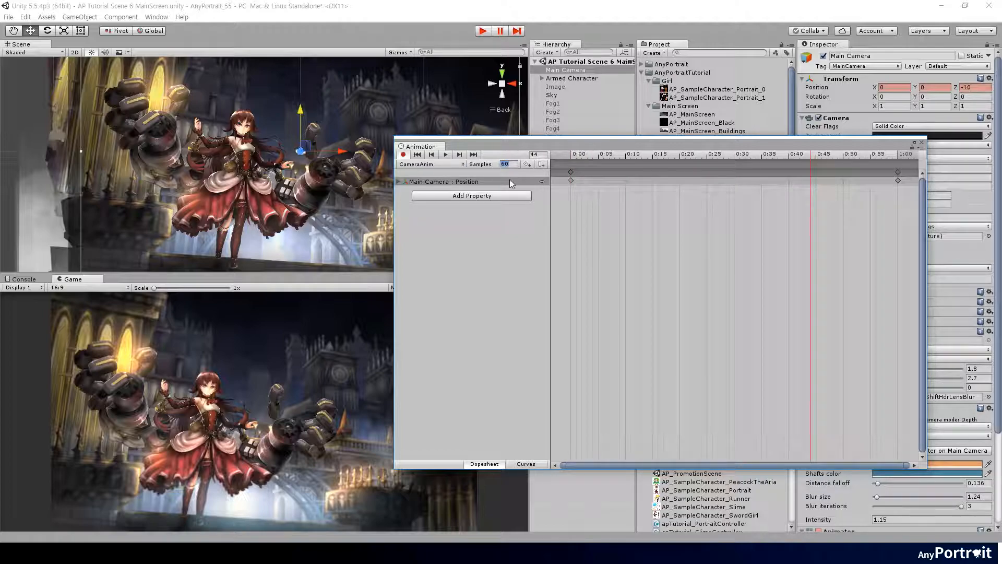
text(240)
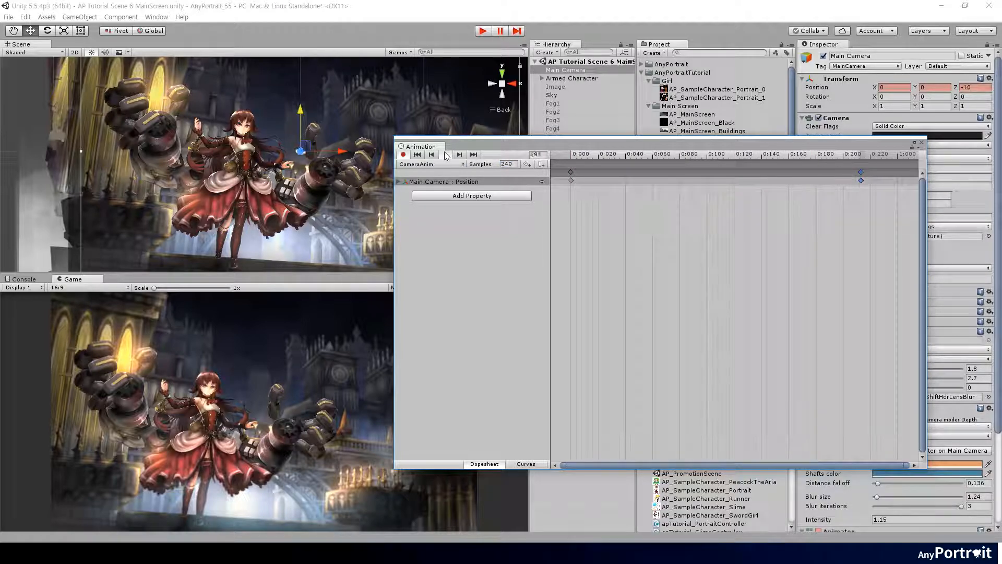
key(ctrl+z)
- Set the CameraAnim sample rate to 30 and place the last Position keyframe at about 7:00
scroll(715, 357, down, 5)
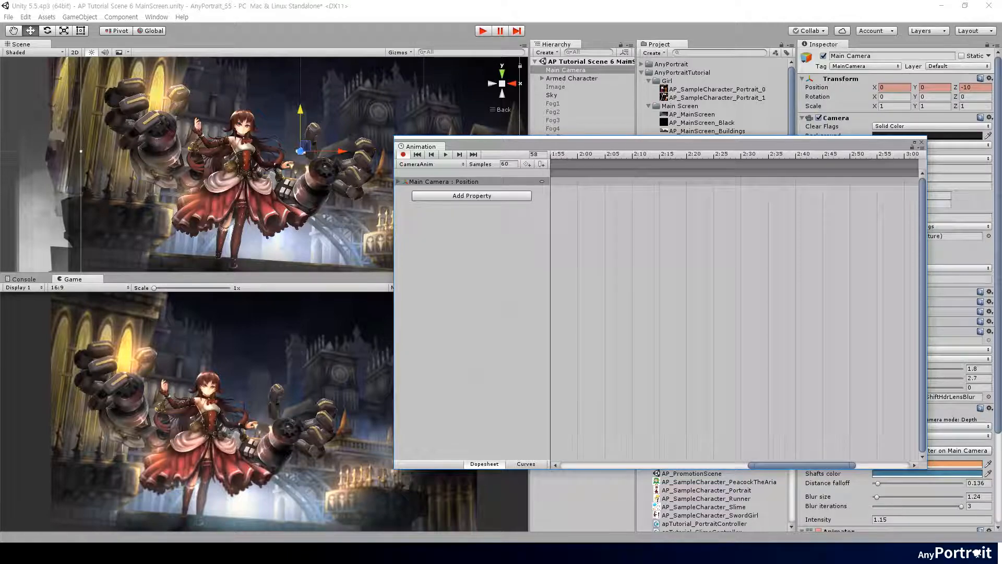
key(ctrl+z)
scroll(725, 352, down, 5)
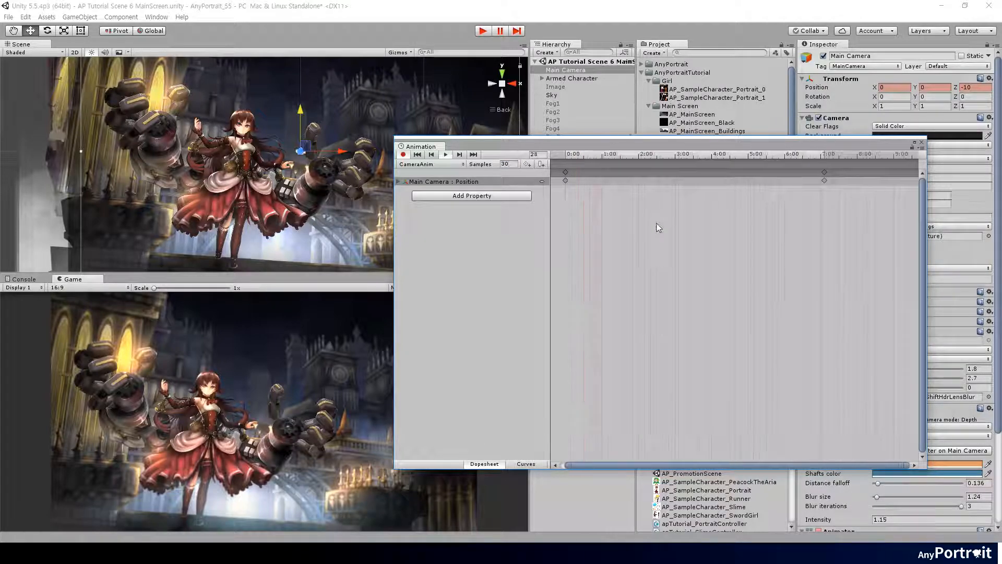
- Add a Position keyframe at frame 111 and lower the camera to Y -0.6 there
drag(762, 158, 700, 158)
click(527, 164)
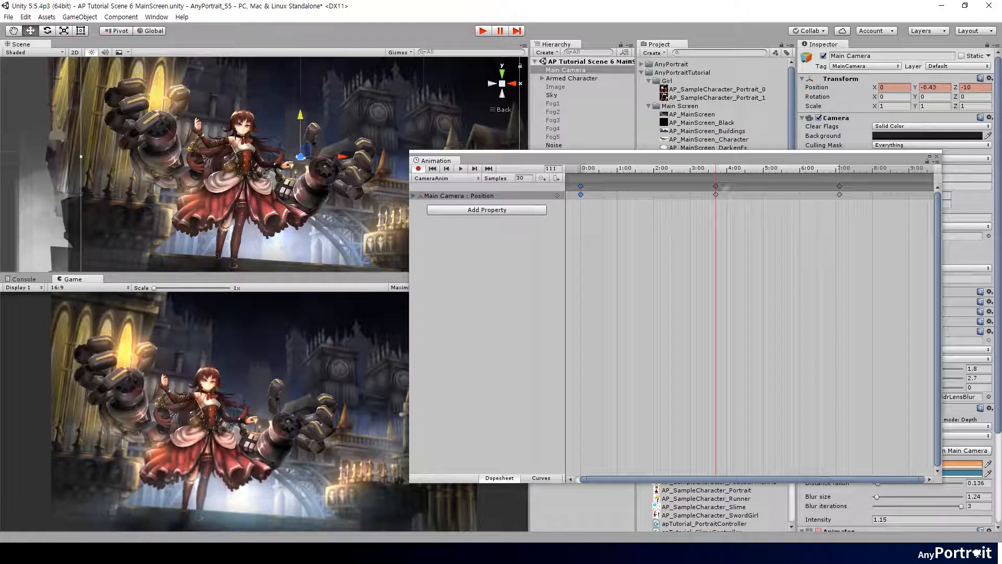
drag(299, 114, 298, 118)
drag(716, 168, 787, 168)
- Examine the camera's Position curves and the options of the first keyframe
click(543, 479)
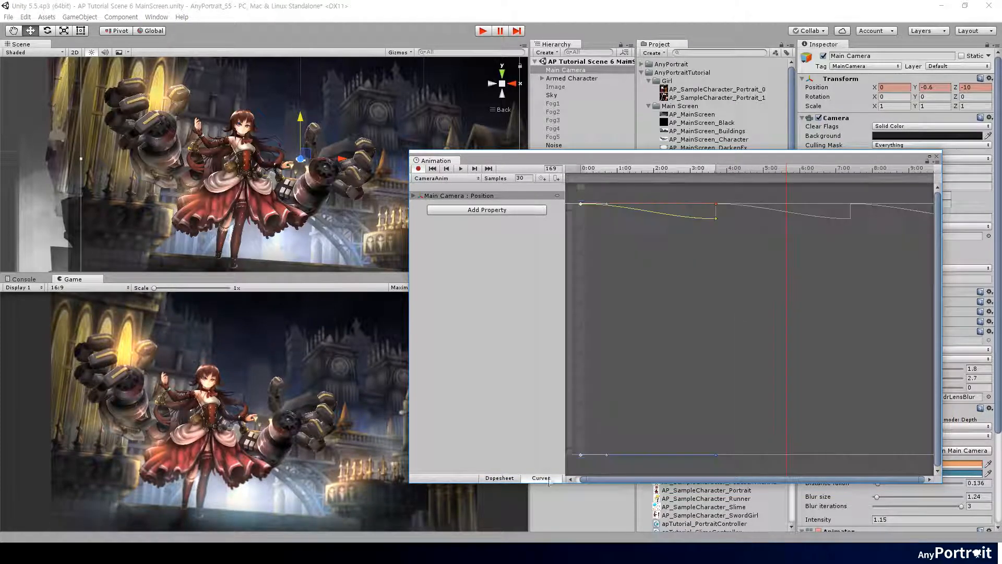
click(446, 178)
right_click(581, 204)
- Key the camera's Y position so it starts low, peaks at frame 111, and returns low at the last keyframe
click(499, 478)
click(565, 70)
click(837, 168)
click(716, 168)
click(942, 87)
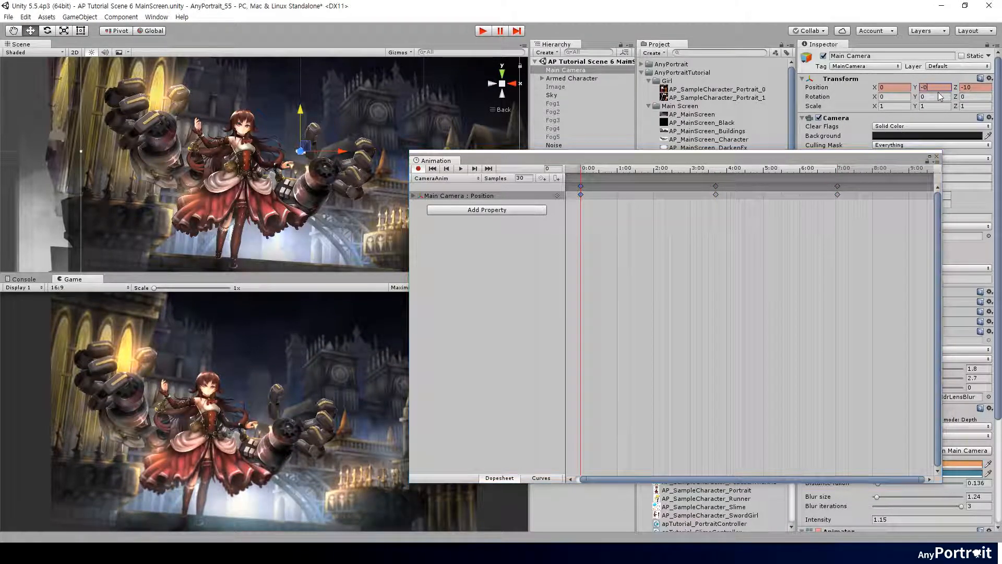
click(814, 170)
click(837, 168)
- Adjust the tangent of the last keyframe on the Position curve and play back CameraAnim
click(541, 478)
right_click(837, 211)
click(861, 286)
click(463, 170)
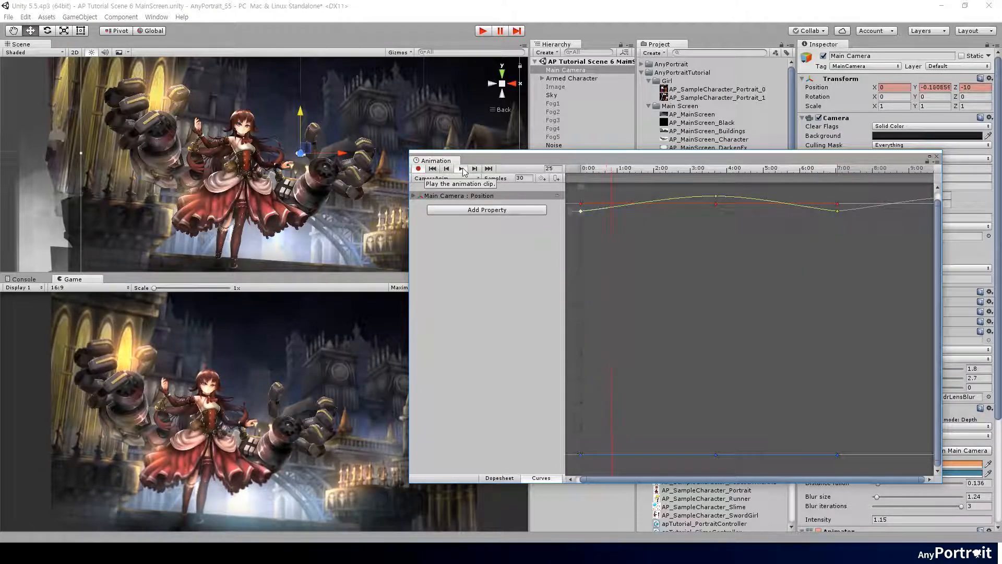